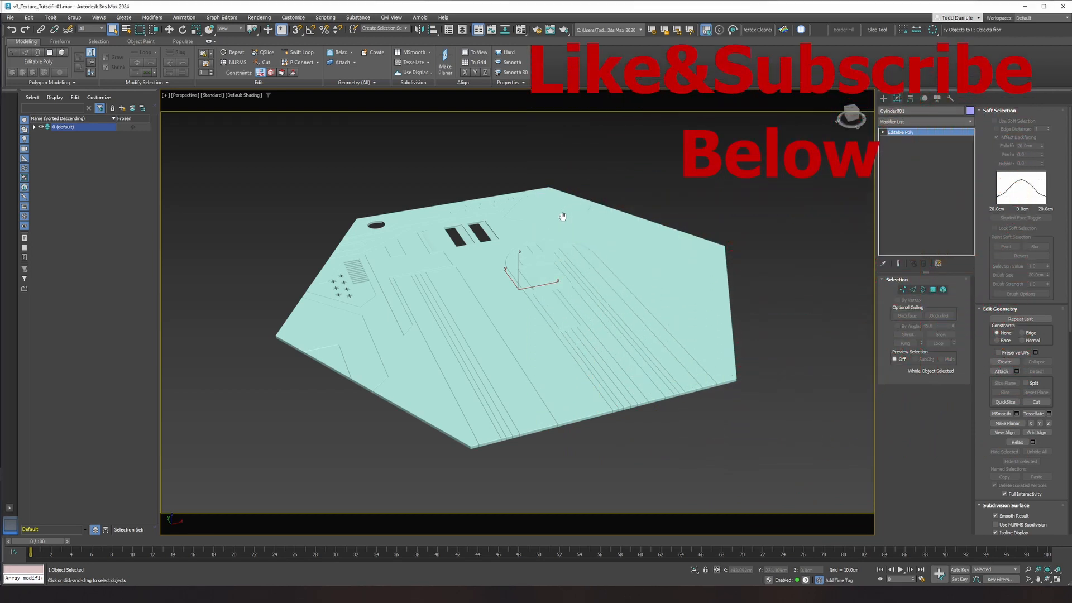
# - Show edged faces in the viewport and apply a UVW Map modifier to the hexagonal panel
pyautogui.press('F3')
pyautogui.press('F4')
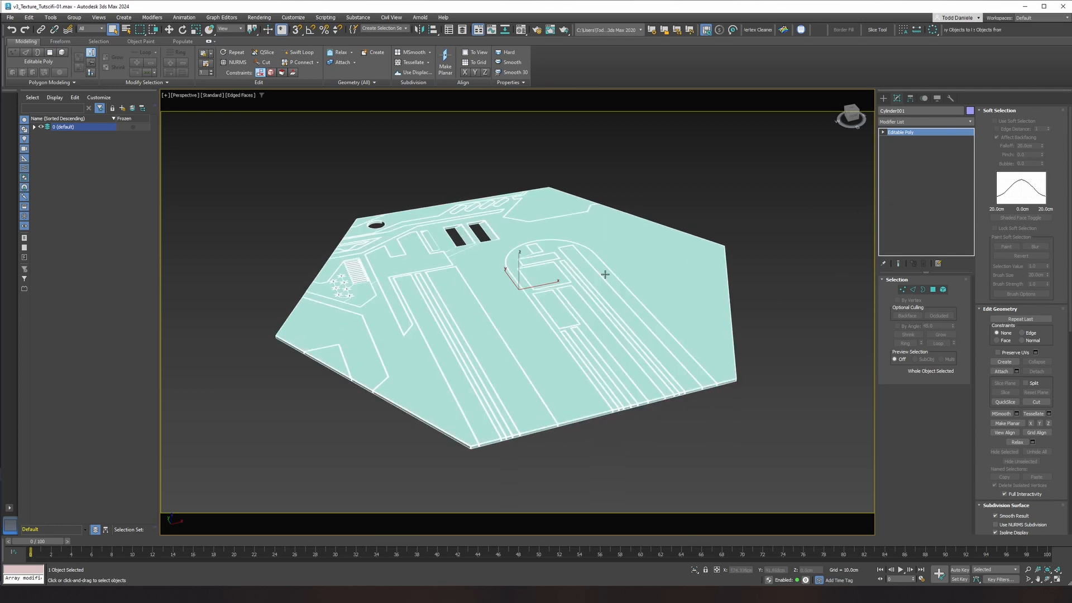
pyautogui.click(925, 122)
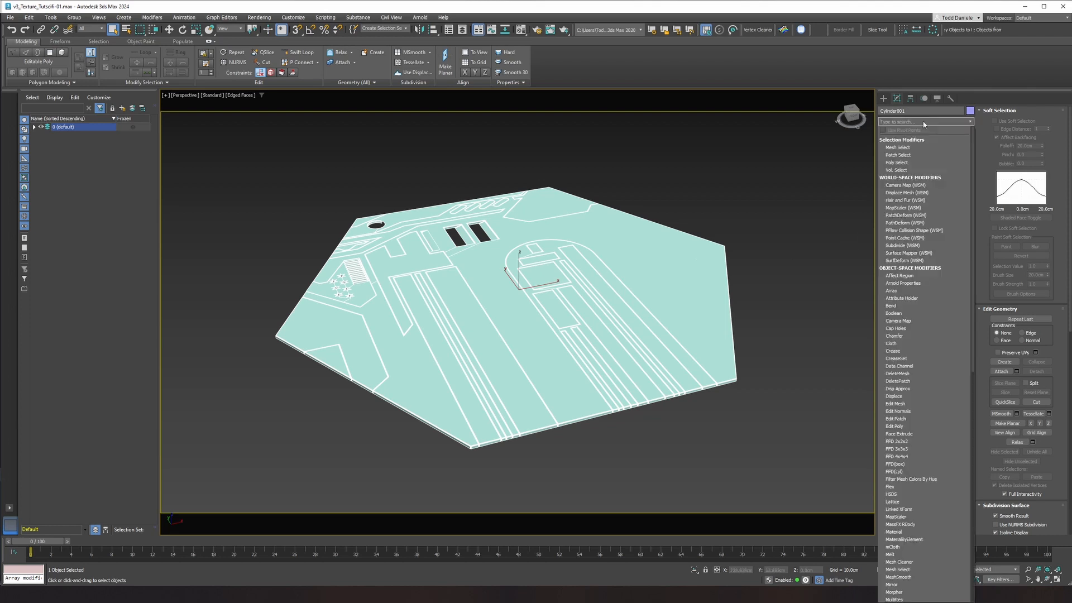
pyautogui.write('u')
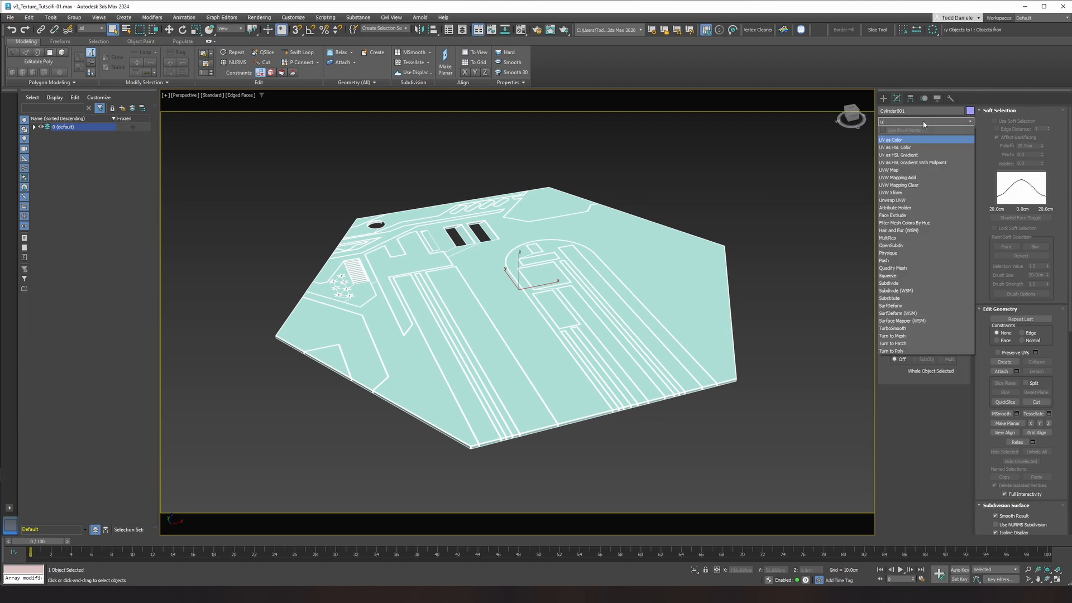
pyautogui.click(905, 170)
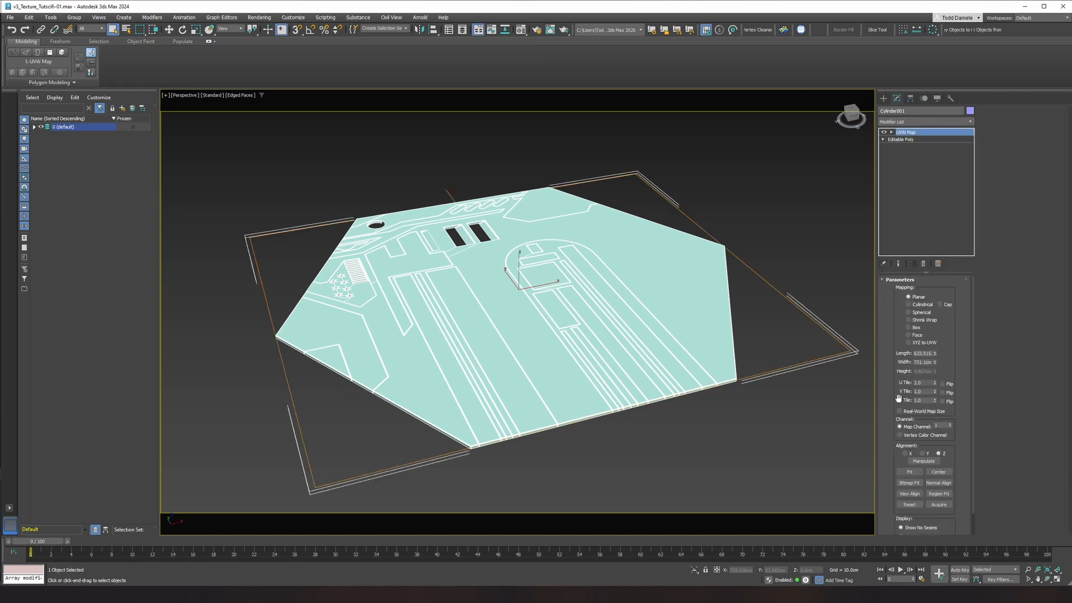
# - Try the planar mapping's X and Y alignments, then align it to Z and fit it to the panel
pyautogui.click(905, 453)
pyautogui.click(922, 453)
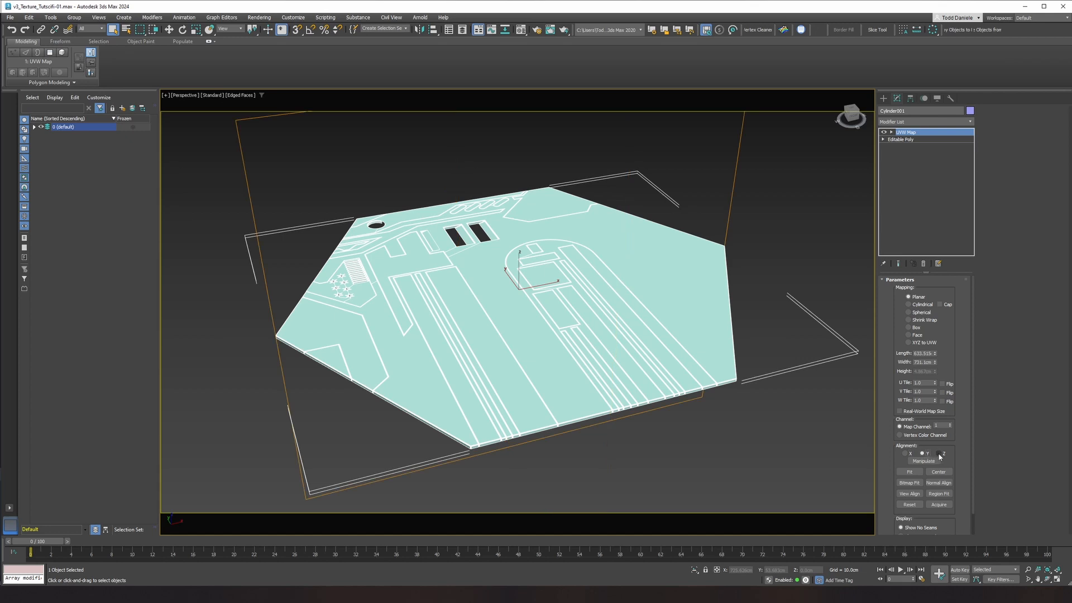
pyautogui.click(939, 453)
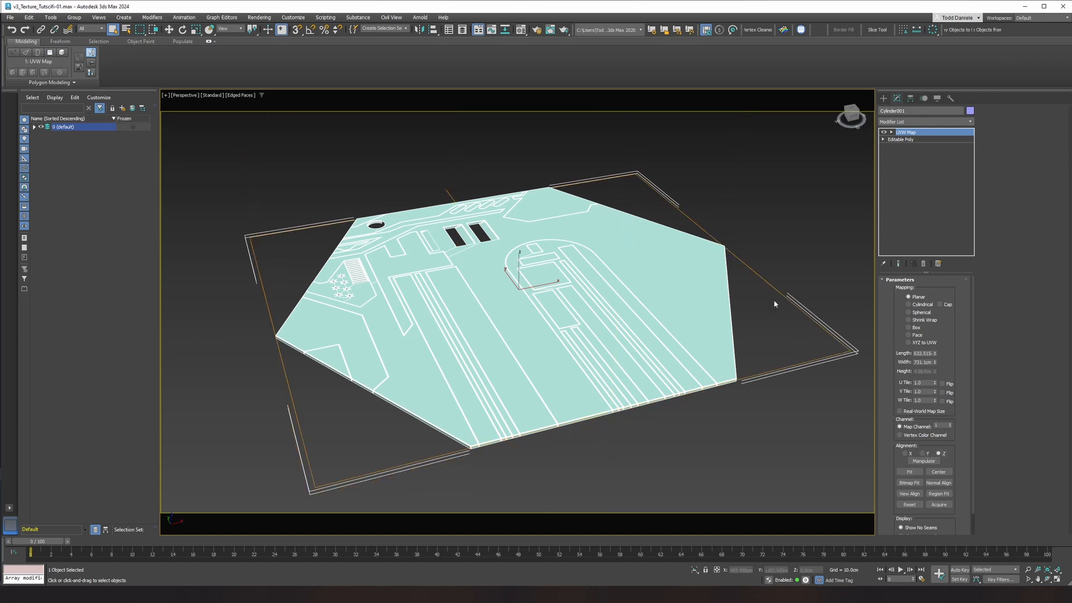
pyautogui.click(919, 474)
# - Add an Unwrap UVW modifier above the UVW Map and open the UV editor
pyautogui.click(909, 122)
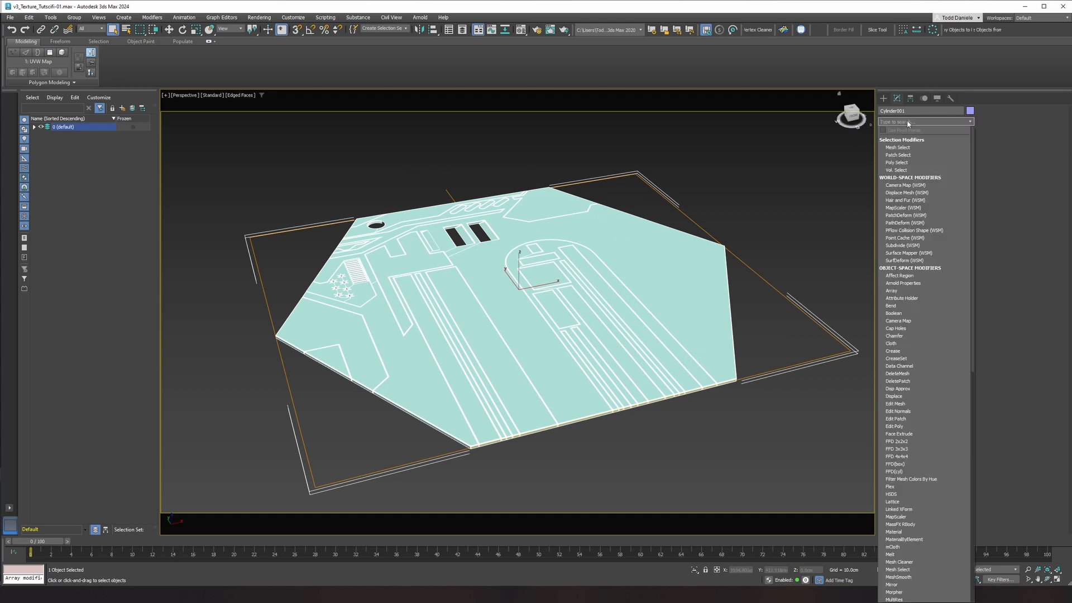
pyautogui.write('uv')
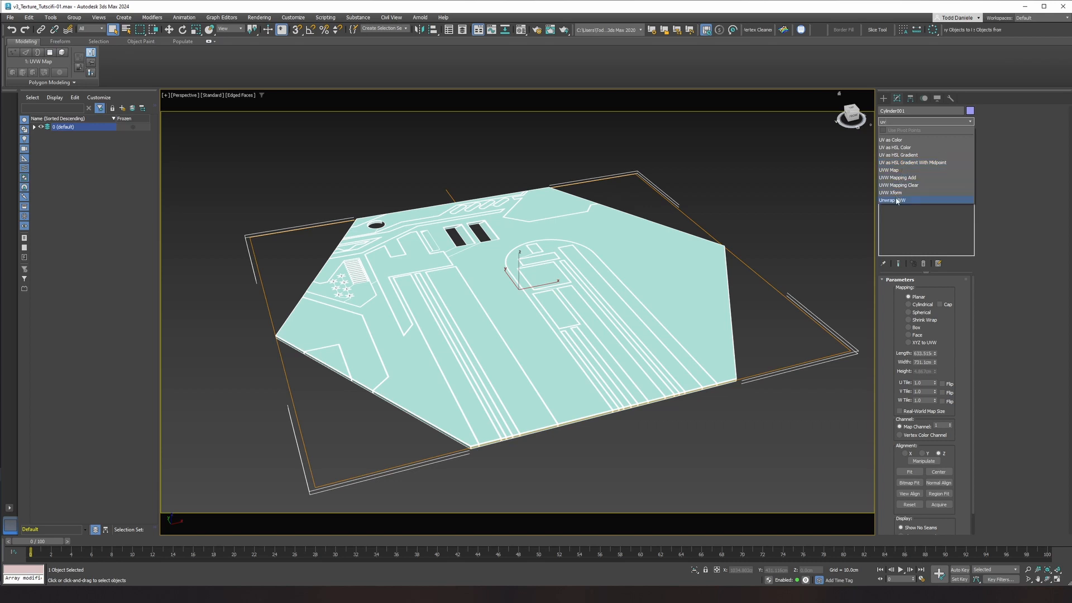
pyautogui.click(897, 200)
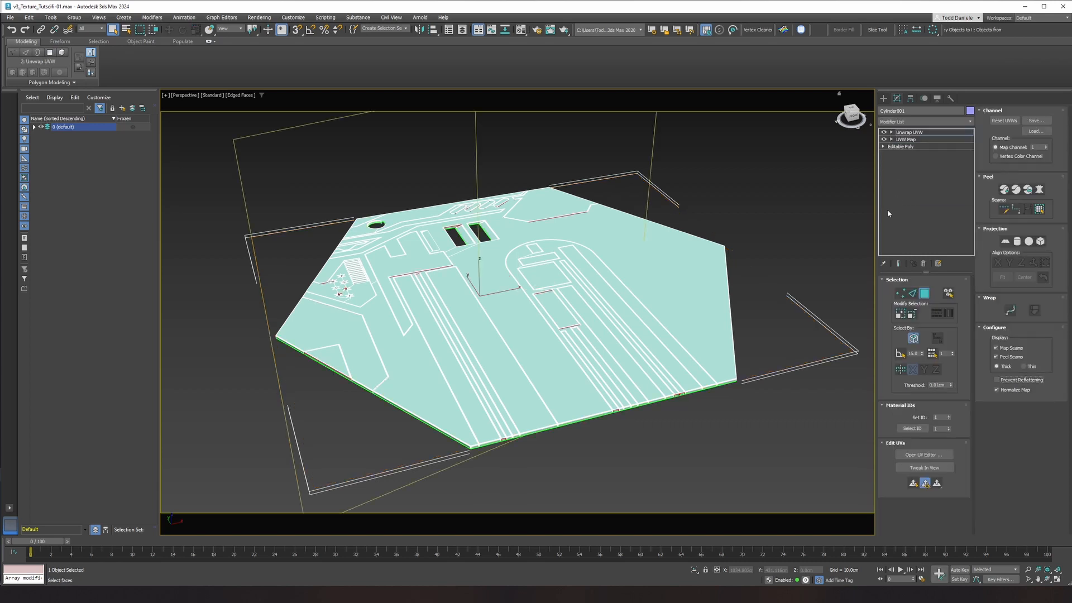
pyautogui.click(926, 454)
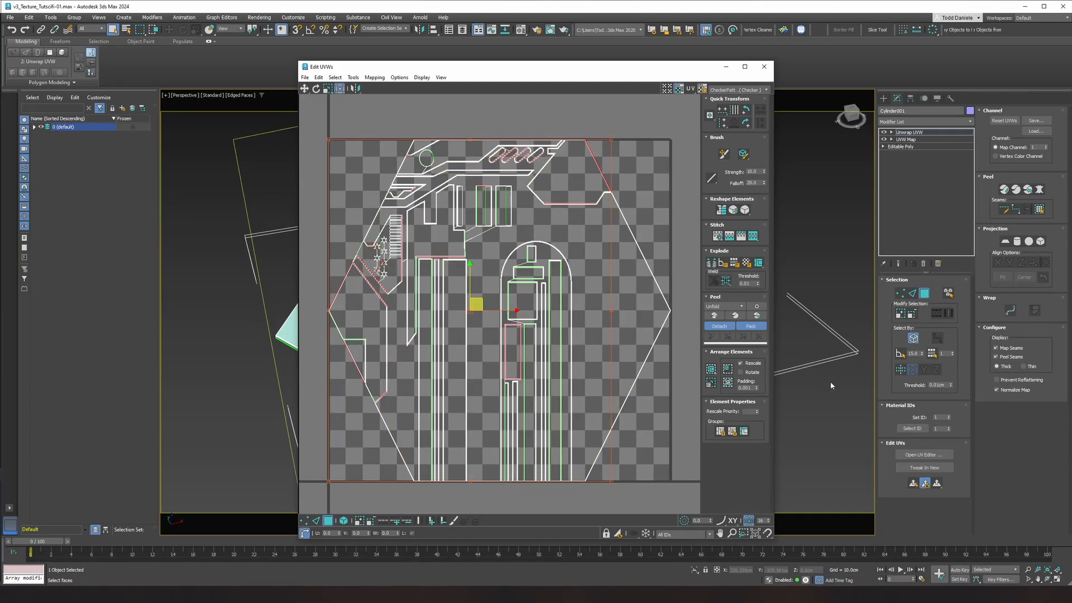
pyautogui.moveTo(609, 70)
pyautogui.mouseDown()
pyautogui.moveTo(1071, 63)
pyautogui.moveTo(595, 66)
pyautogui.mouseUp()
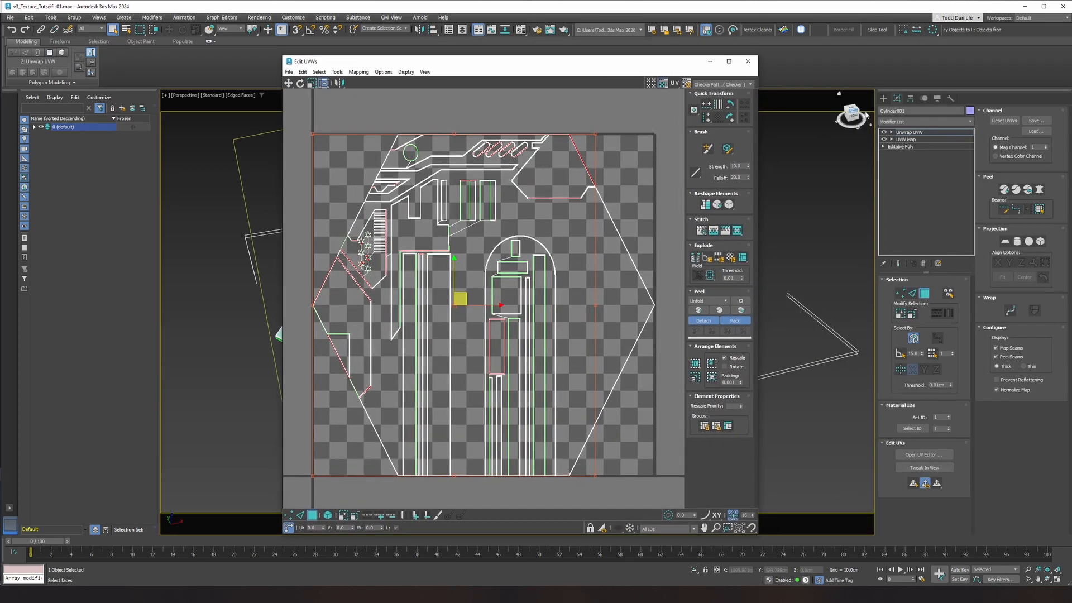
# - Select all the panel's polygons in the UV editor and apply Normal Mapping with the Box Mapping option
pyautogui.click(892, 132)
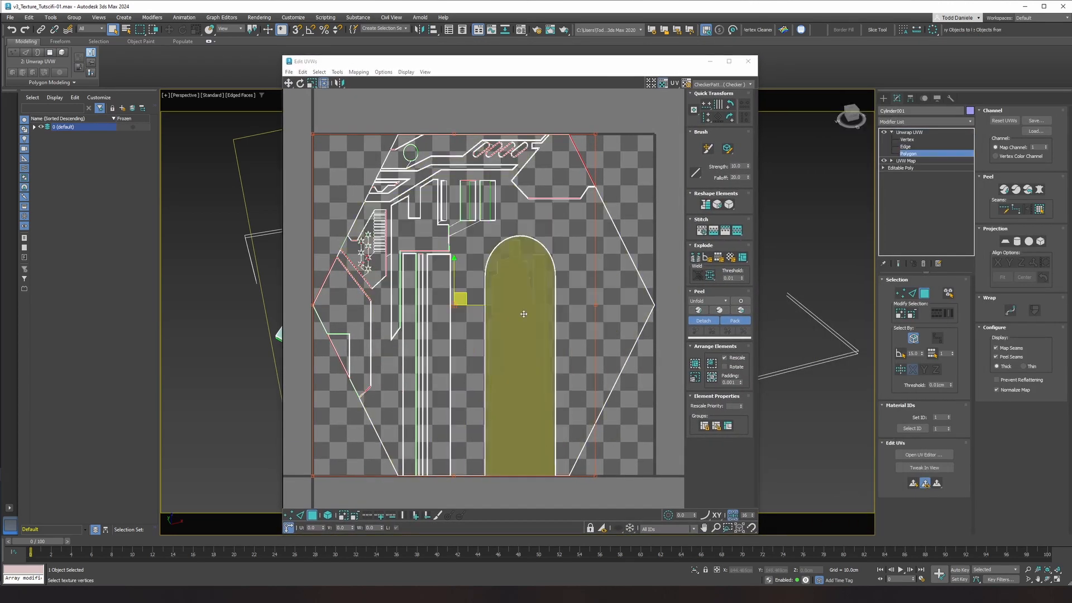
pyautogui.hotkey('ctrl', 'a')
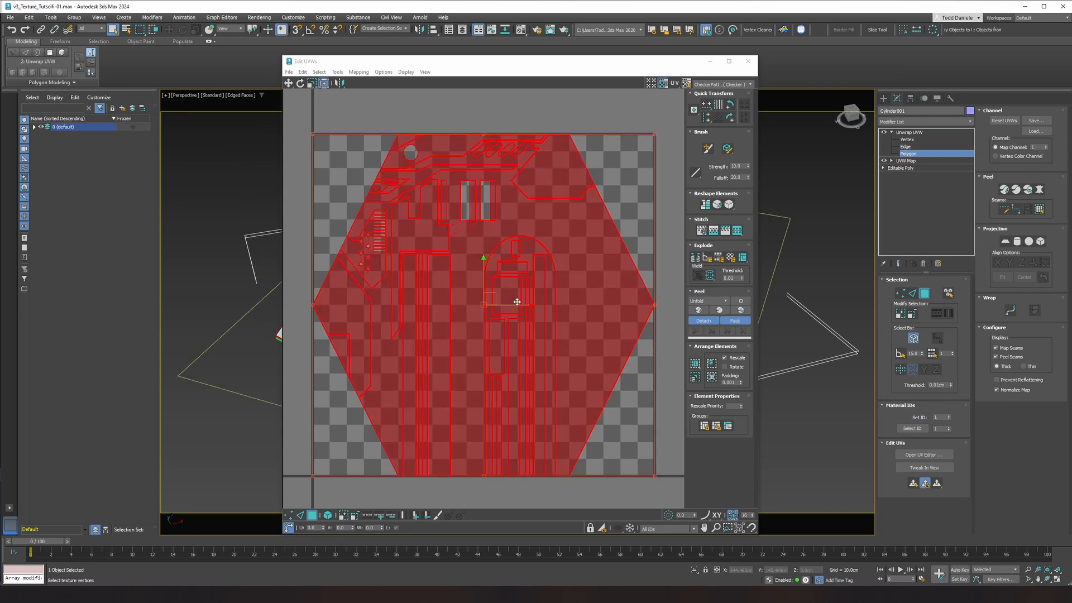
pyautogui.click(358, 72)
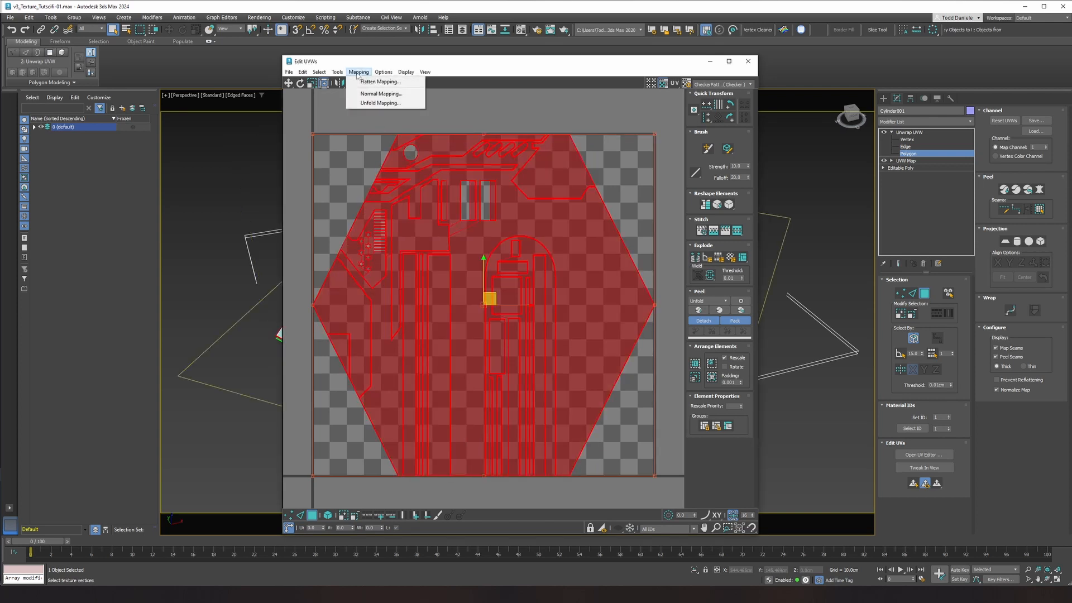
pyautogui.click(381, 94)
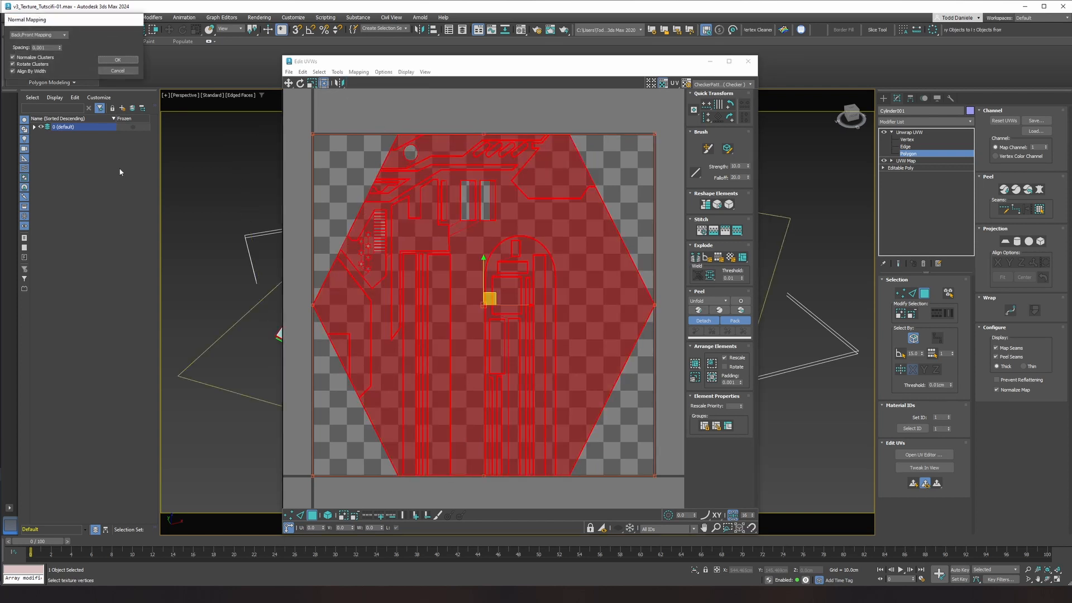
pyautogui.click(45, 36)
pyautogui.click(44, 36)
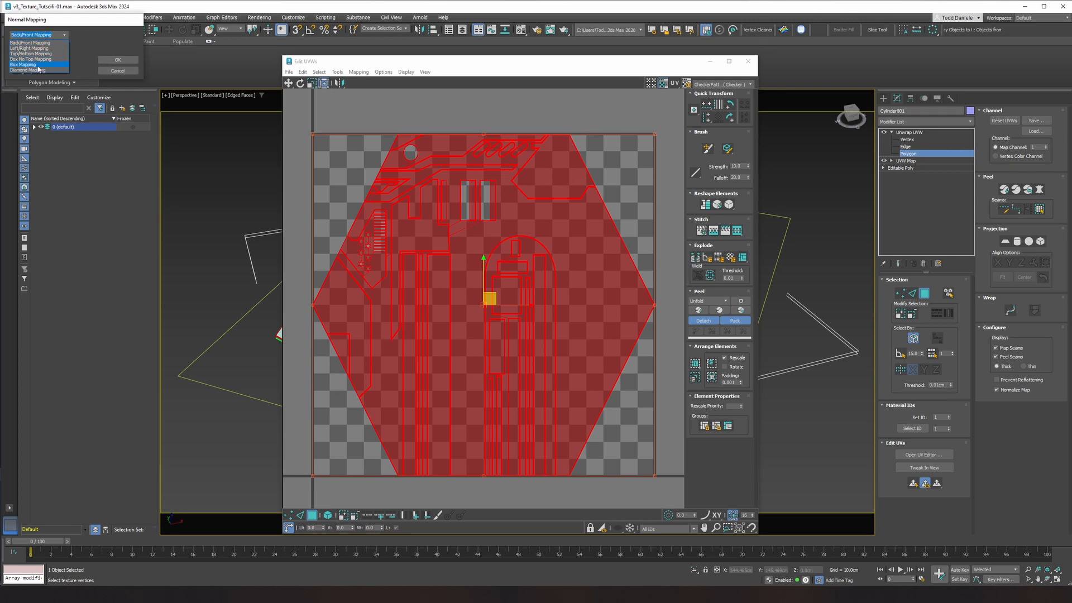
pyautogui.click(38, 64)
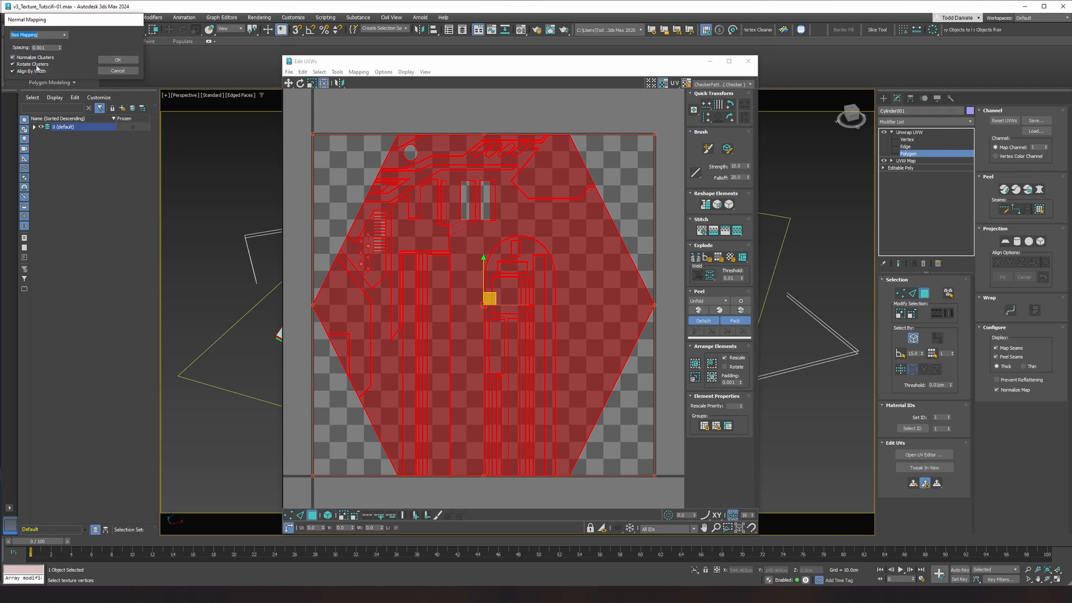
pyautogui.click(126, 62)
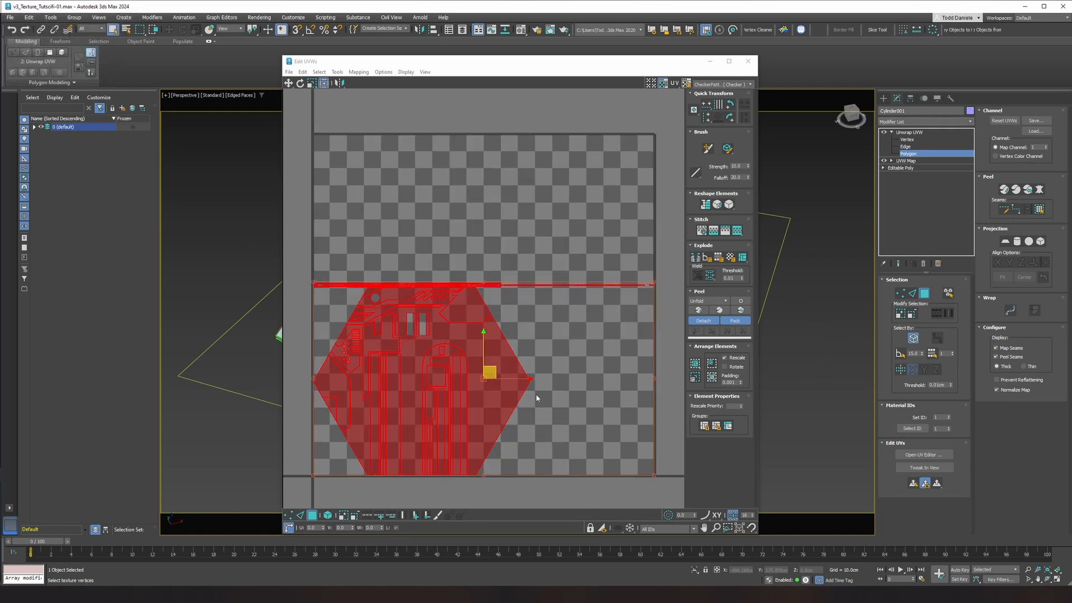
# - Pack the selected UVs with the packing map size set to 4096
pyautogui.scroll(5, 557, 299)
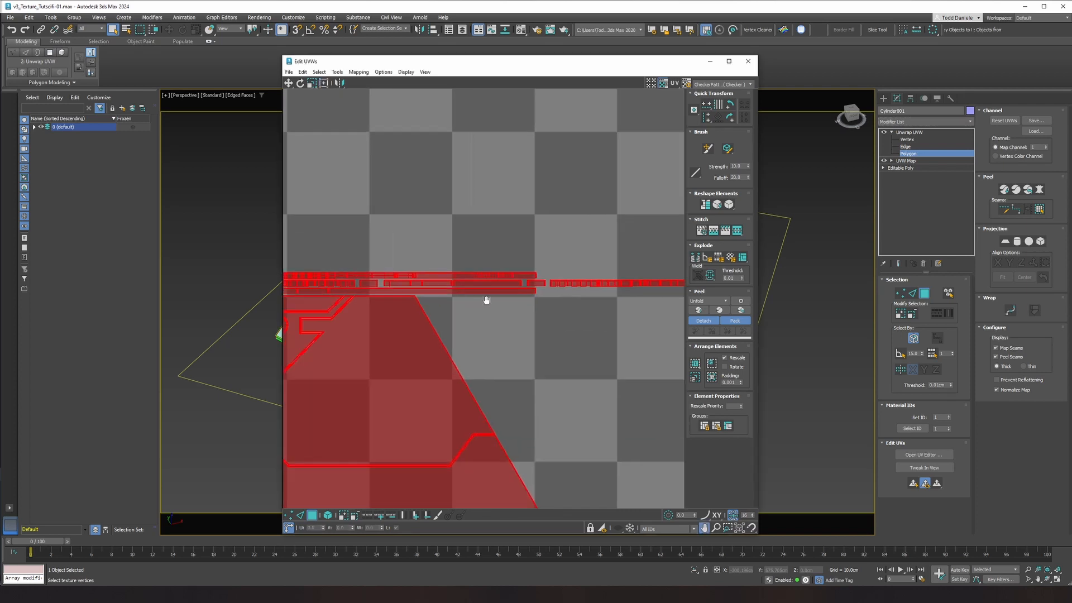
pyautogui.scroll(-5, 614, 305)
pyautogui.moveTo(614, 305); pyautogui.dragTo(524, 250, button='middle')
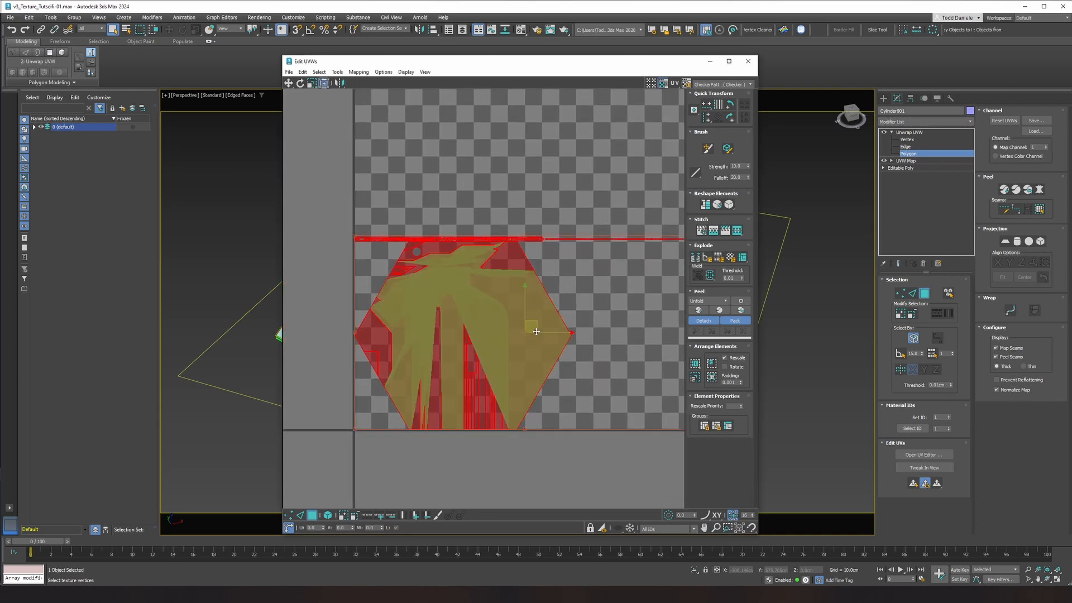
pyautogui.moveTo(598, 277); pyautogui.dragTo(556, 284, button='middle')
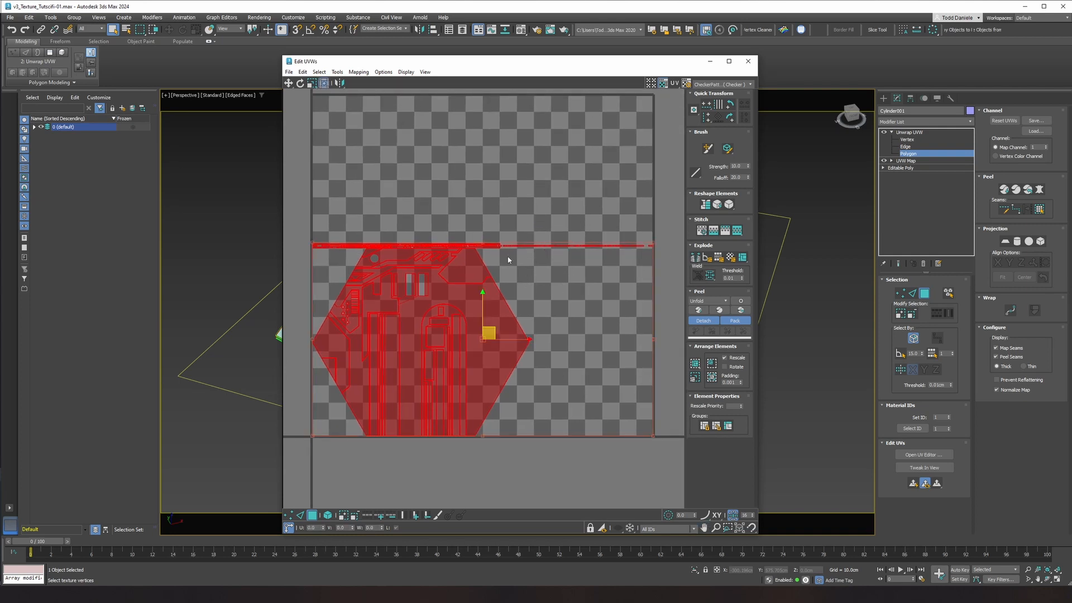
pyautogui.moveTo(554, 314); pyautogui.dragTo(575, 284, button='middle')
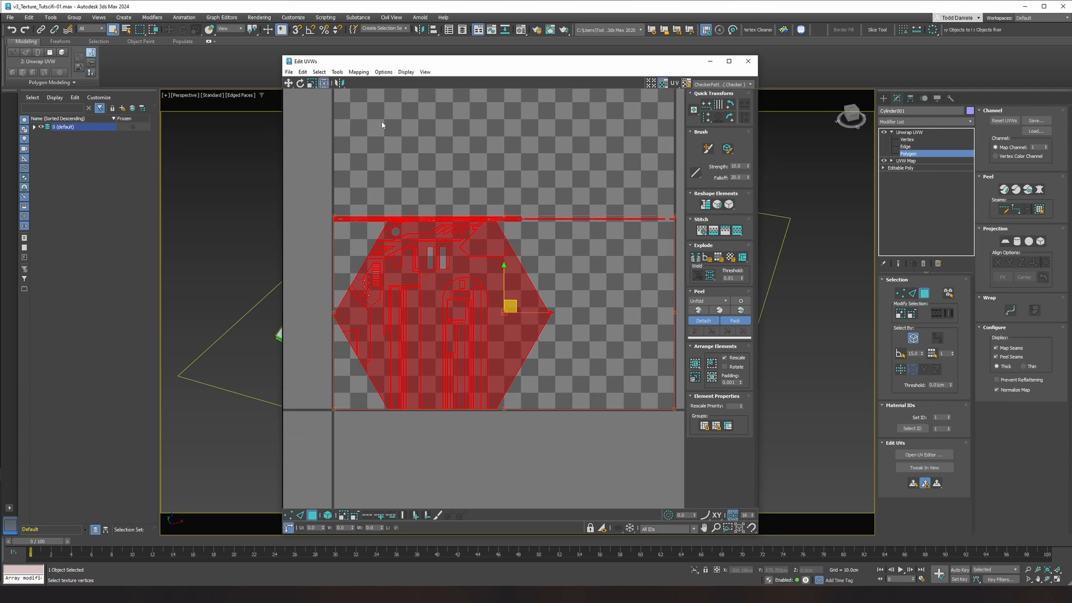
pyautogui.click(338, 72)
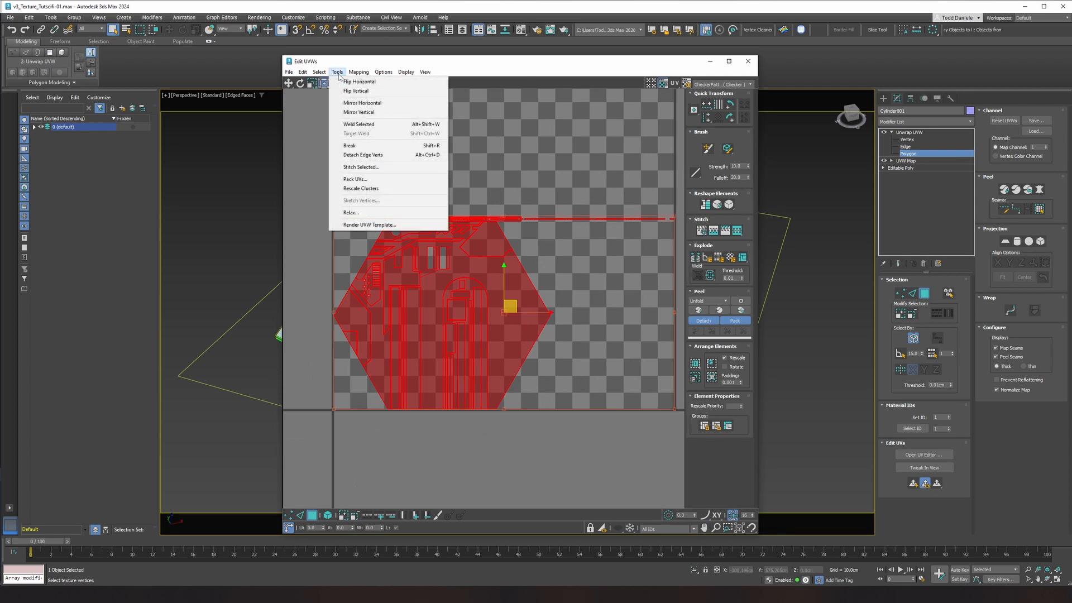
pyautogui.click(365, 179)
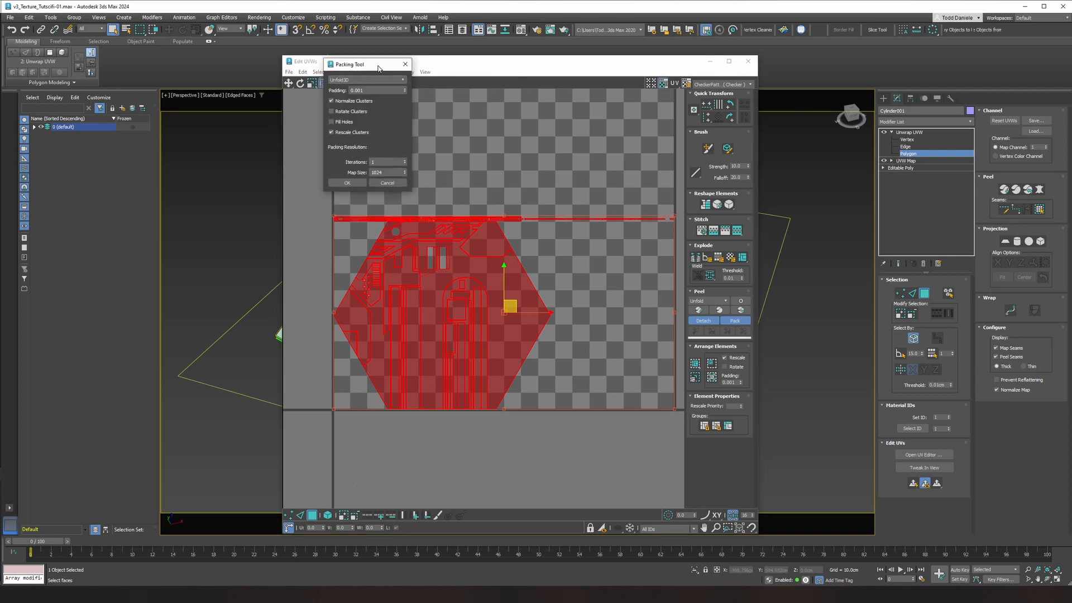
pyautogui.doubleClick(370, 187)
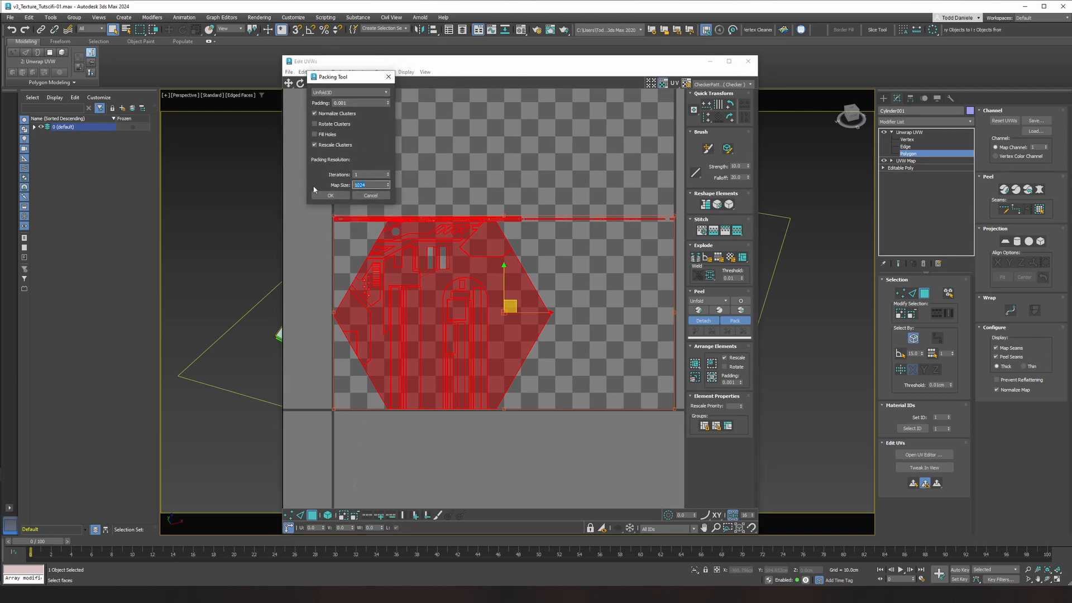
pyautogui.write('4096')
pyautogui.click(334, 196)
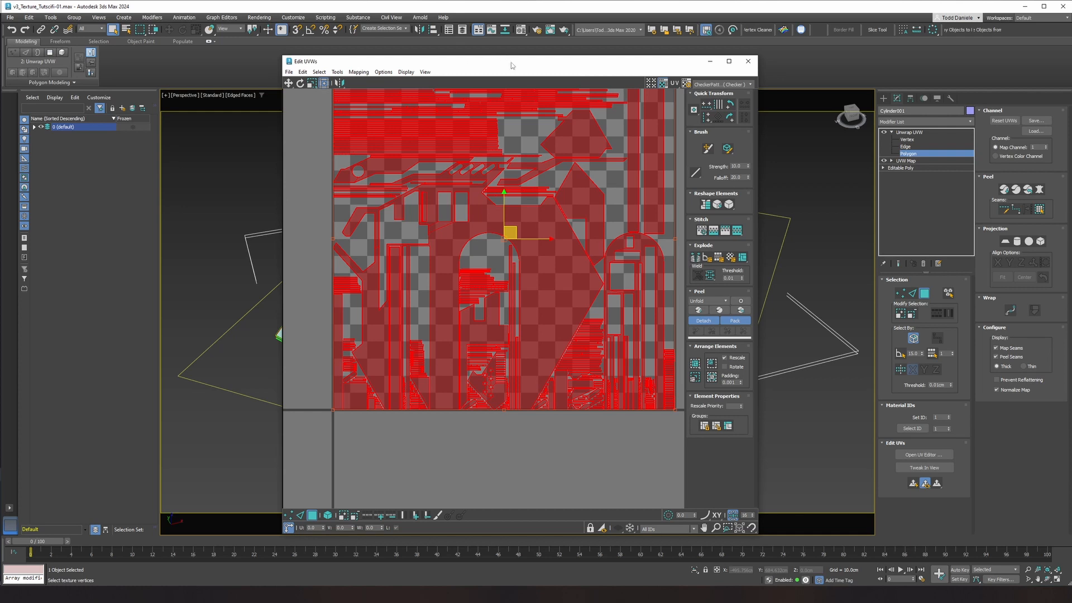
# - Move the UV editor aside and display the UV_Checker.png Texture Checker on the panel
pyautogui.moveTo(511, 63); pyautogui.dragTo(0, 85)
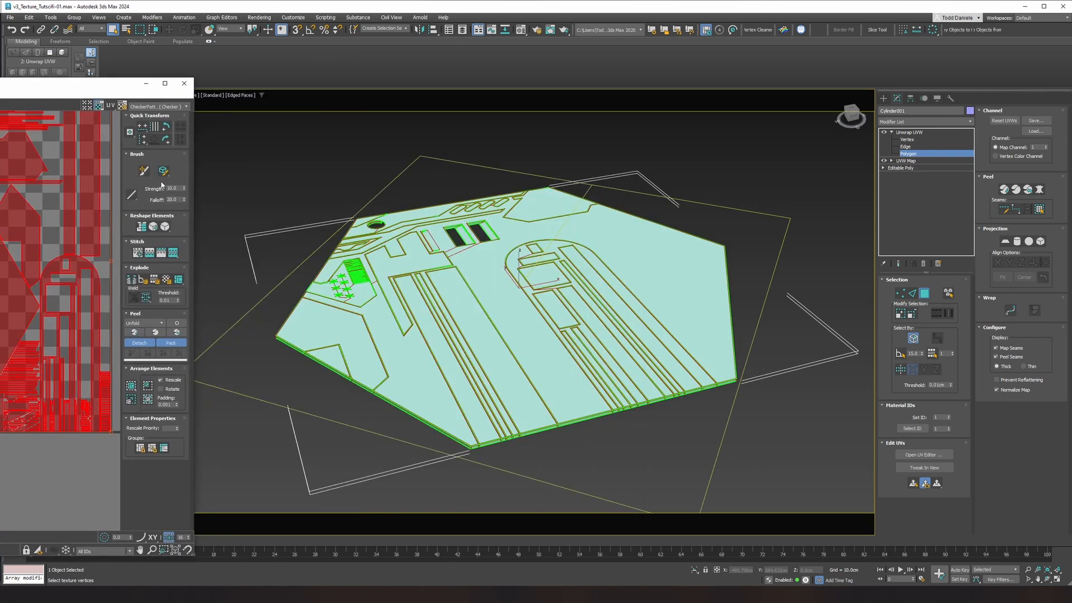
pyautogui.click(146, 106)
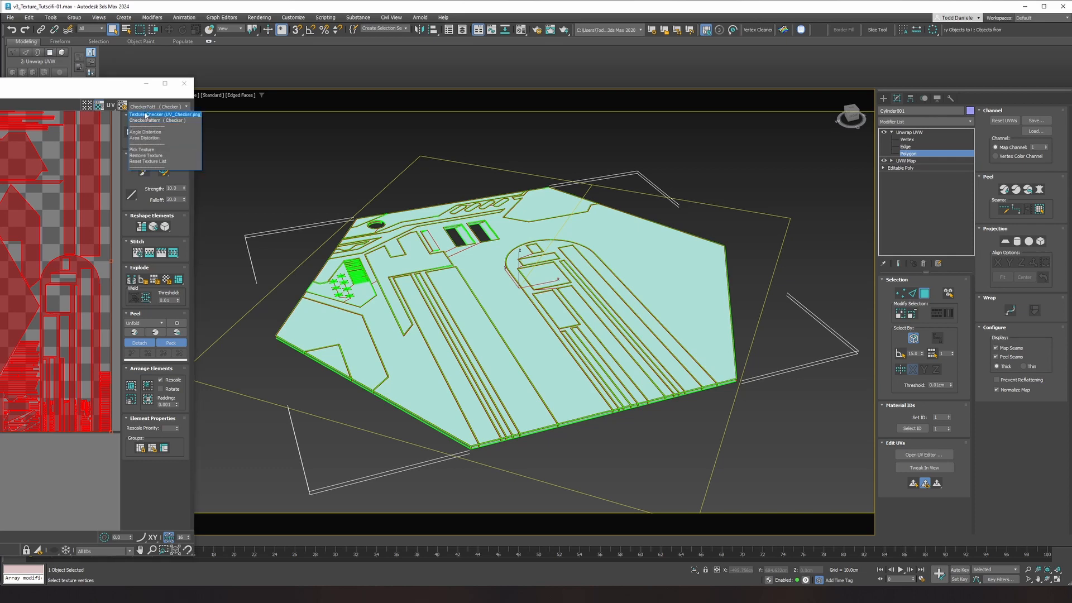
pyautogui.click(147, 118)
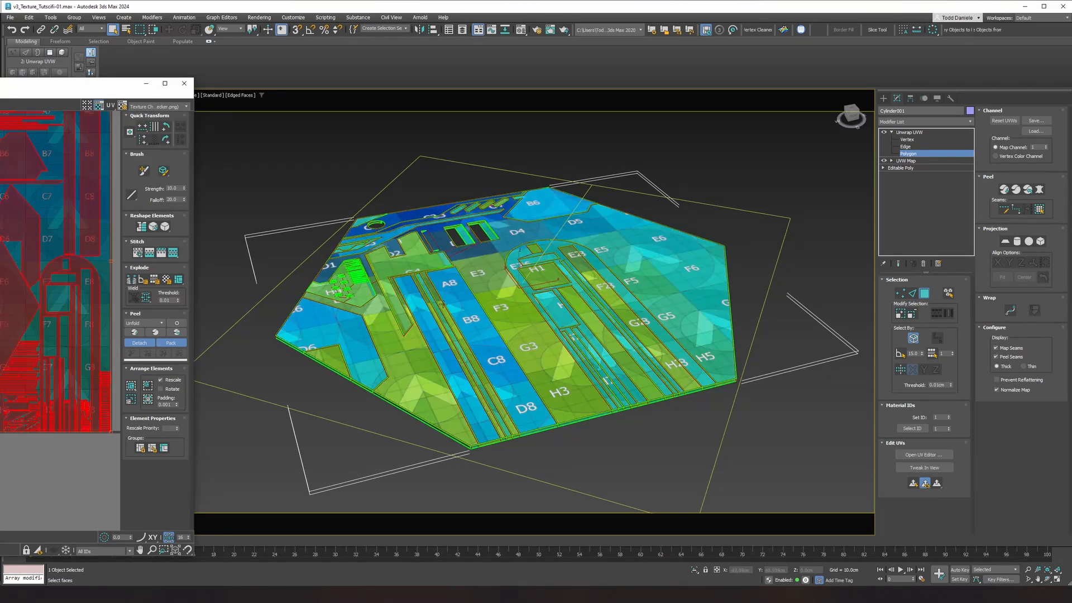
# - Examine the checker texture across the panel's top surface, cutouts and side edges for distortion and scale
pyautogui.keyDown('alt'); pyautogui.moveTo(442, 304); pyautogui.dragTo(465, 337, button='middle'); pyautogui.keyUp('alt')
pyautogui.scroll(3, 407, 341)
pyautogui.moveTo(544, 380); pyautogui.dragTo(403, 354, button='middle')
pyautogui.moveTo(580, 242); pyautogui.dragTo(566, 325, button='middle')
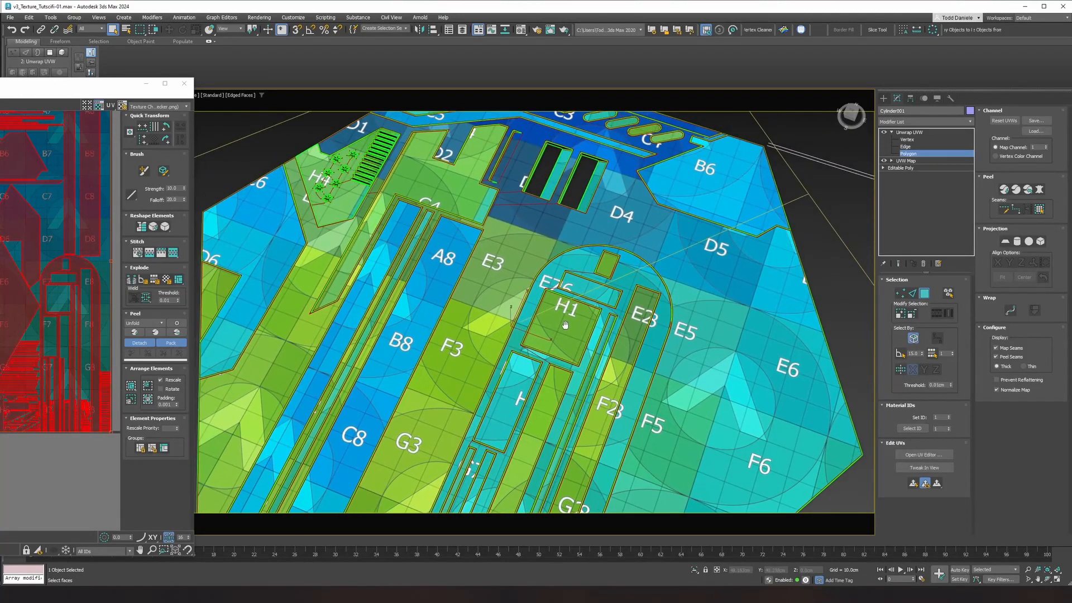
pyautogui.scroll(-3, 565, 325)
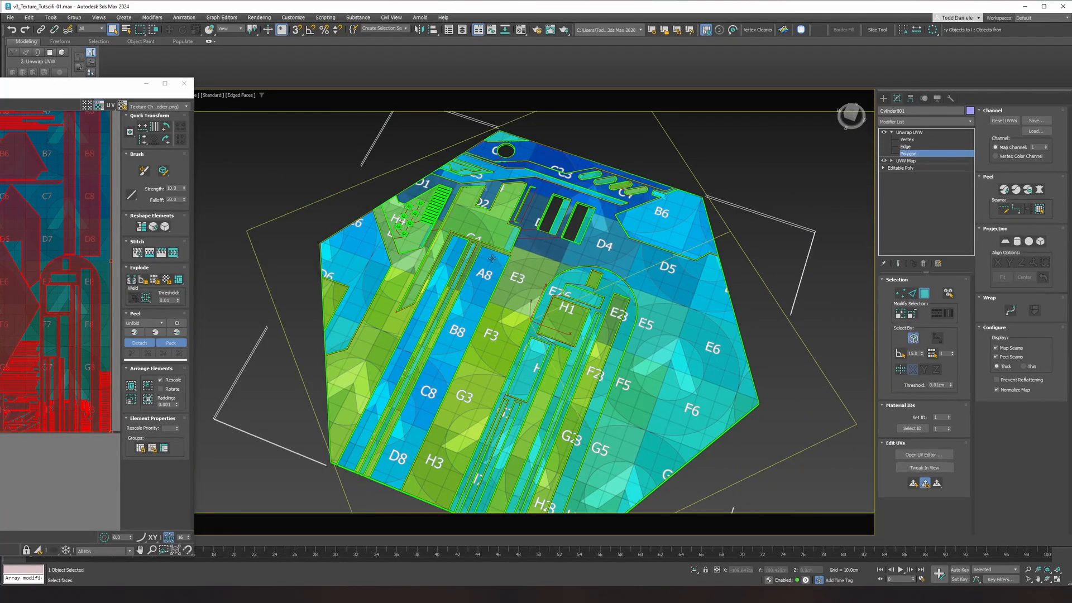
pyautogui.keyDown('alt'); pyautogui.moveTo(464, 394); pyautogui.dragTo(654, 357, button='middle'); pyautogui.keyUp('alt')
pyautogui.scroll(10, 544, 313)
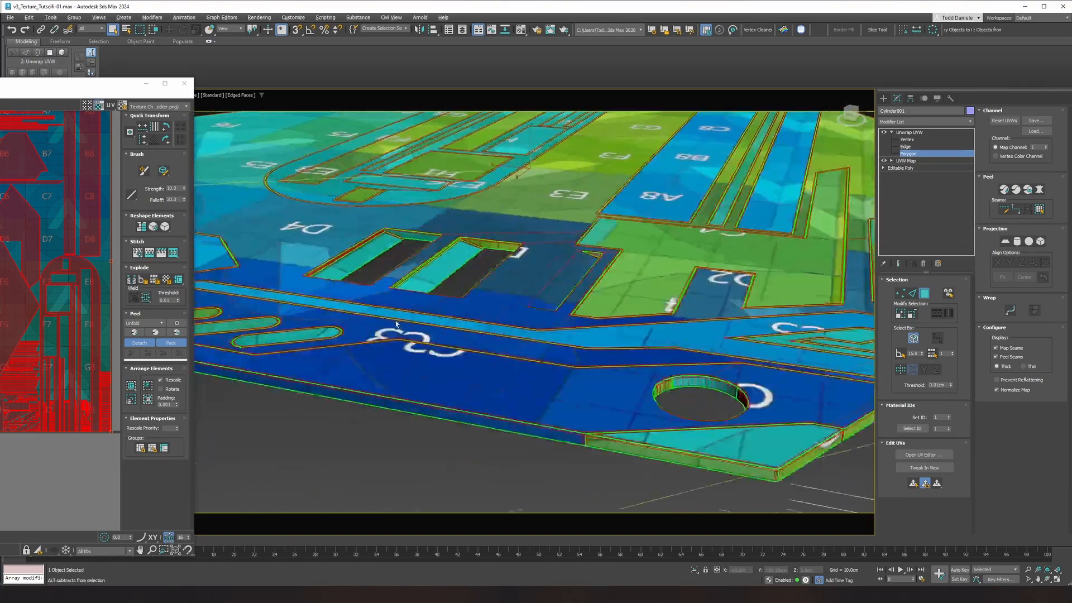
pyautogui.keyDown('alt'); pyautogui.moveTo(441, 313); pyautogui.dragTo(602, 323, button='middle'); pyautogui.keyUp('alt')
pyautogui.scroll(-8, 536, 318)
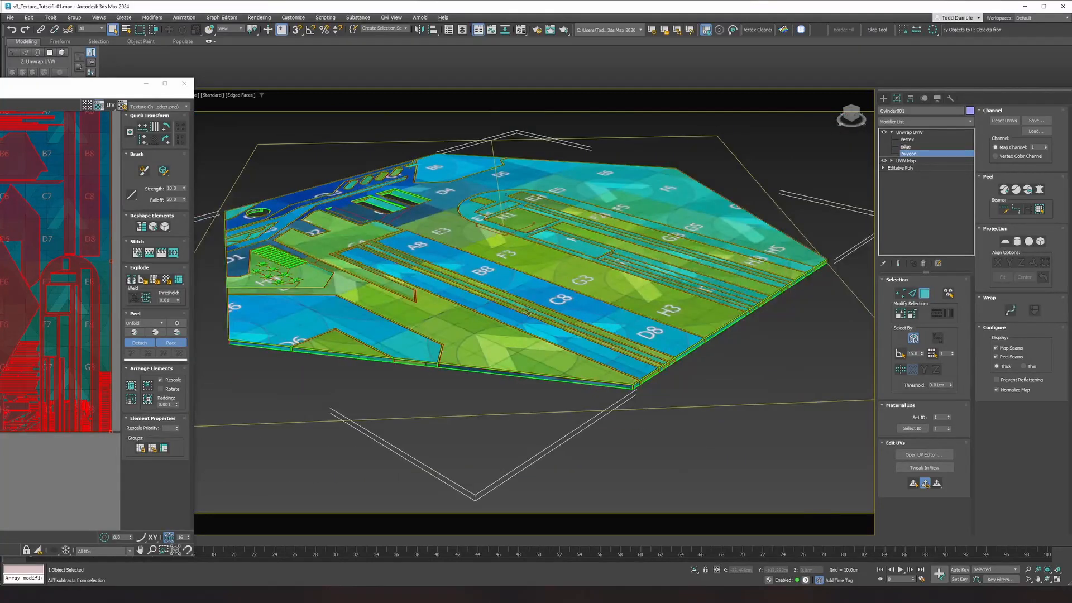
pyautogui.keyDown('alt'); pyautogui.moveTo(528, 313); pyautogui.dragTo(518, 317, button='middle'); pyautogui.keyUp('alt')
# - Hide the edged faces, display the CheckerPattern texture on the panel and inspect its squares from above and at an angle
pyautogui.press('F4')
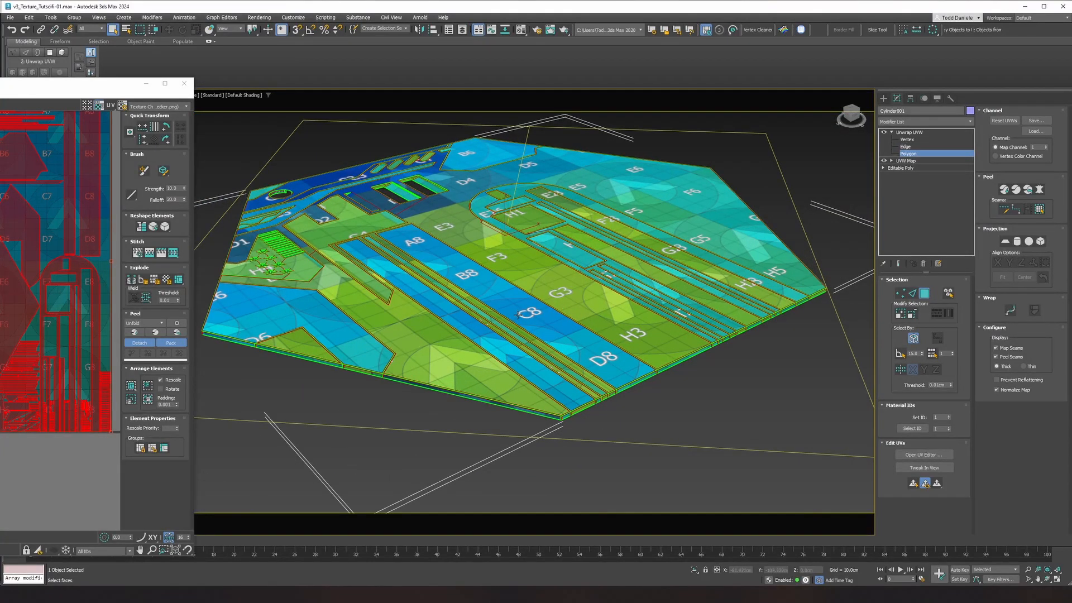
pyautogui.click(158, 107)
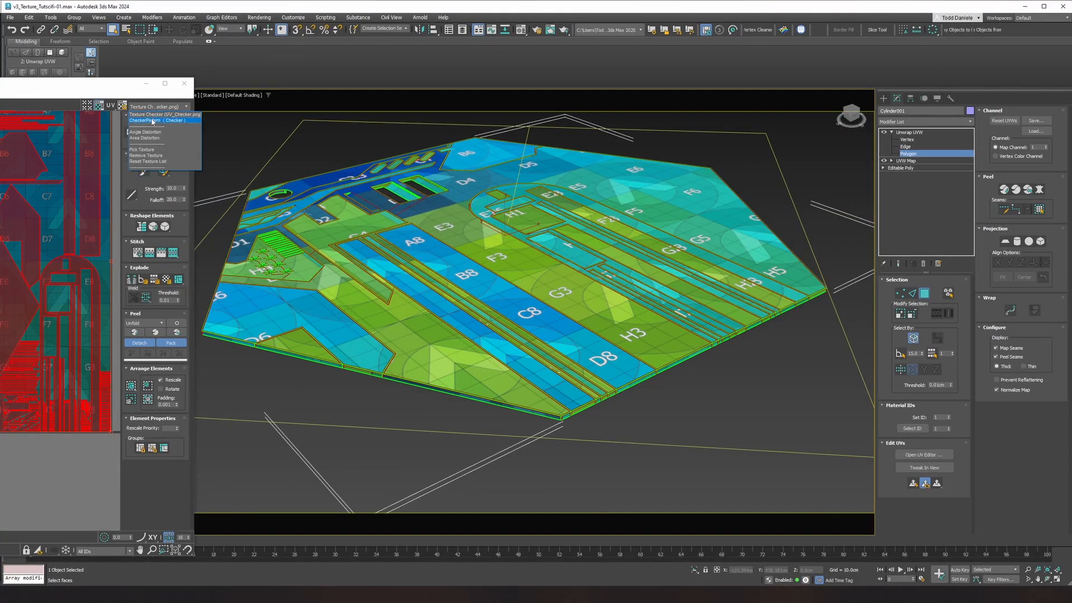
pyautogui.click(147, 121)
pyautogui.keyDown('alt'); pyautogui.moveTo(378, 276); pyautogui.dragTo(362, 348, button='middle'); pyautogui.keyUp('alt')
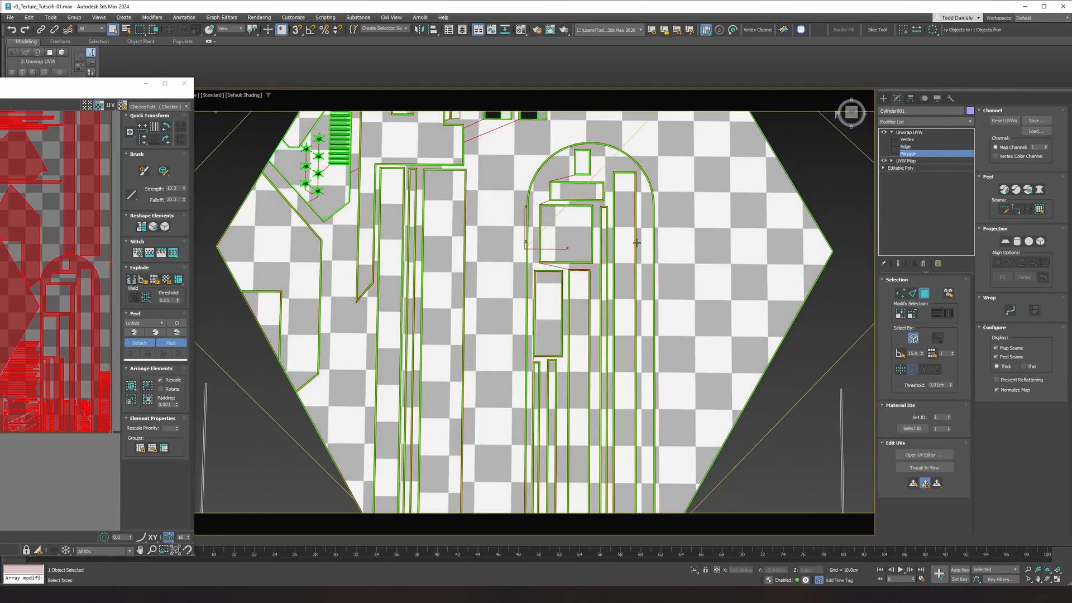
pyautogui.keyDown('alt'); pyautogui.moveTo(612, 225); pyautogui.dragTo(528, 257, button='middle'); pyautogui.keyUp('alt')
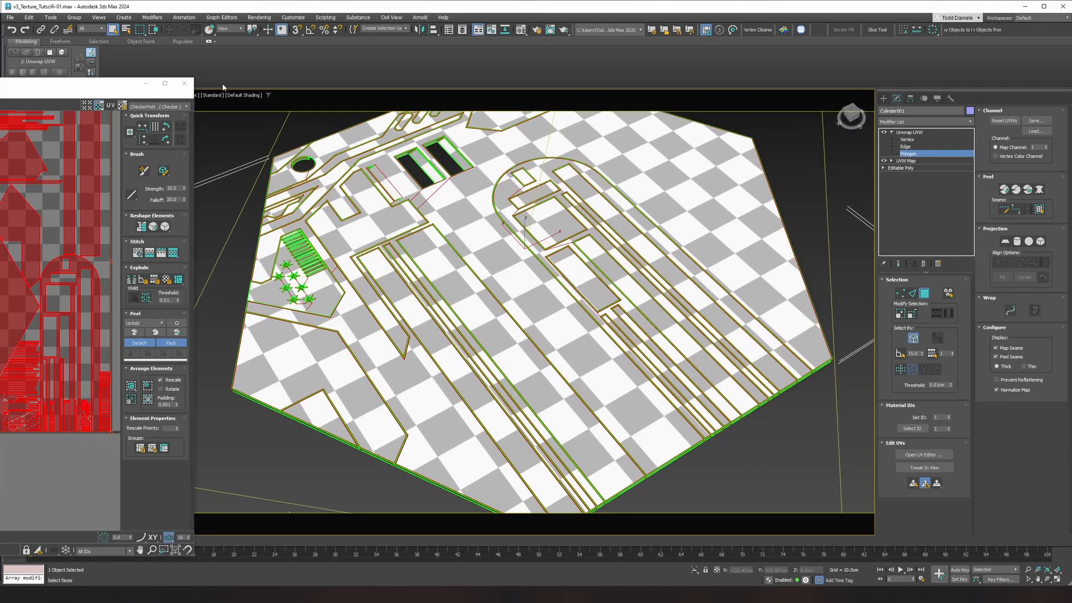
# - Leave the UV editor, collapse the panel's modifier stack down from Unwrap UVW and save the scene
pyautogui.click(184, 84)
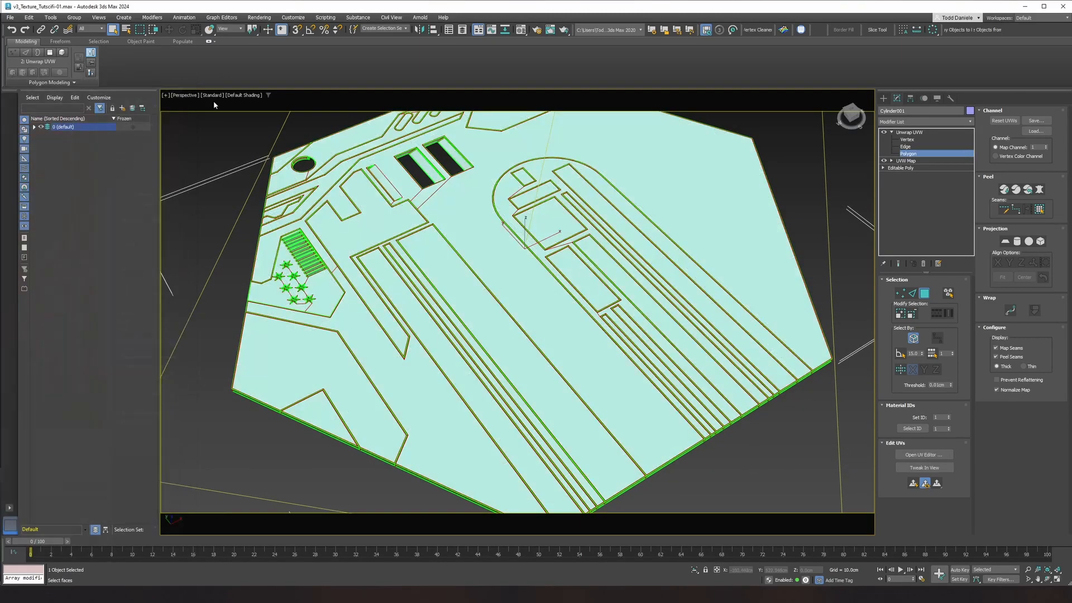
pyautogui.click(906, 132)
pyautogui.rightClick(907, 133)
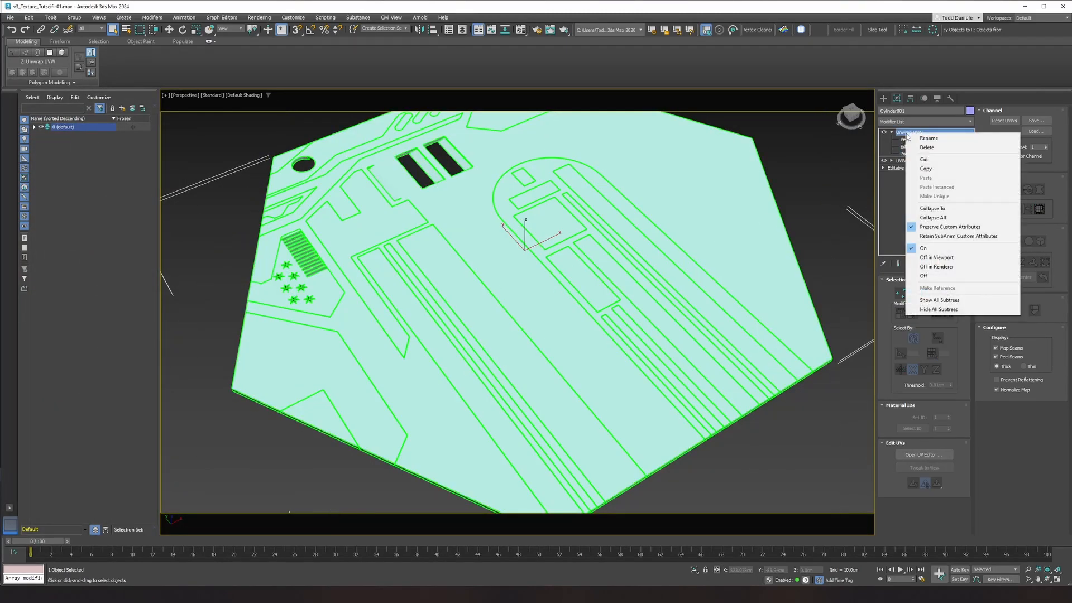
pyautogui.click(933, 208)
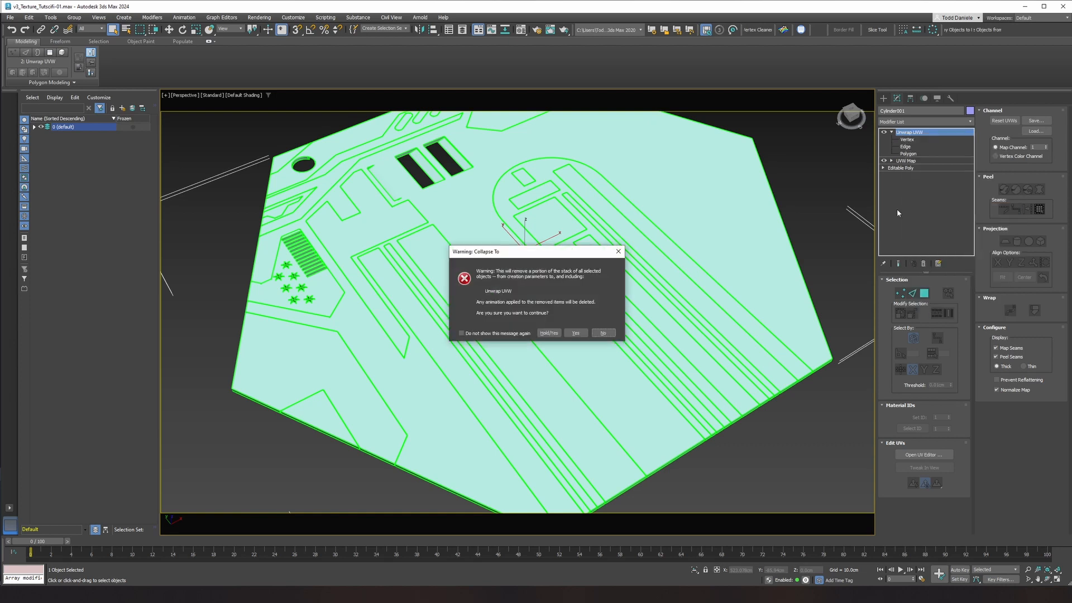
pyautogui.click(576, 335)
pyautogui.click(10, 18)
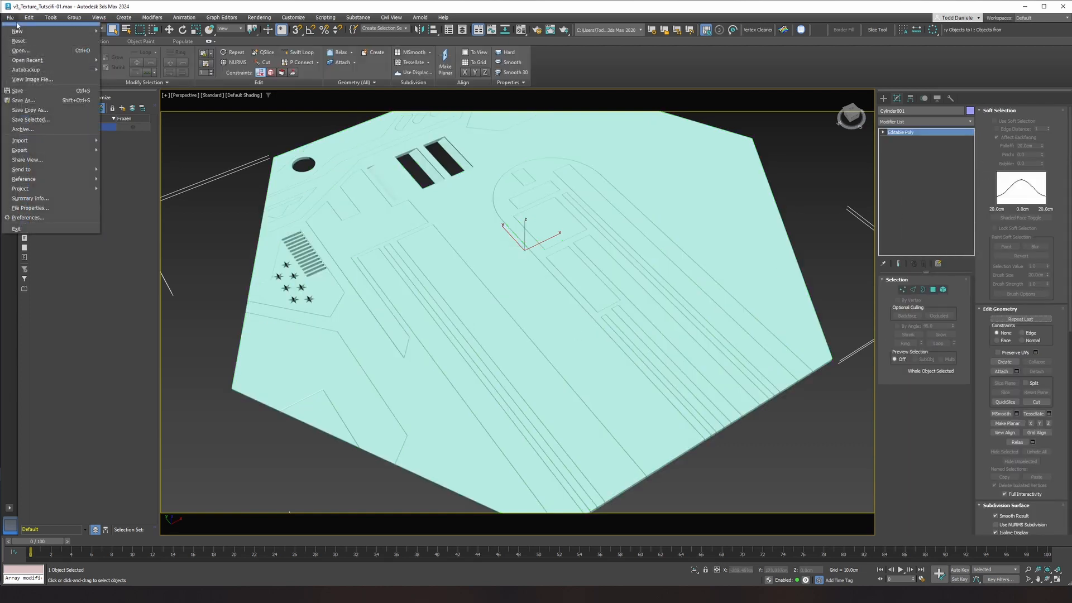
pyautogui.click(19, 90)
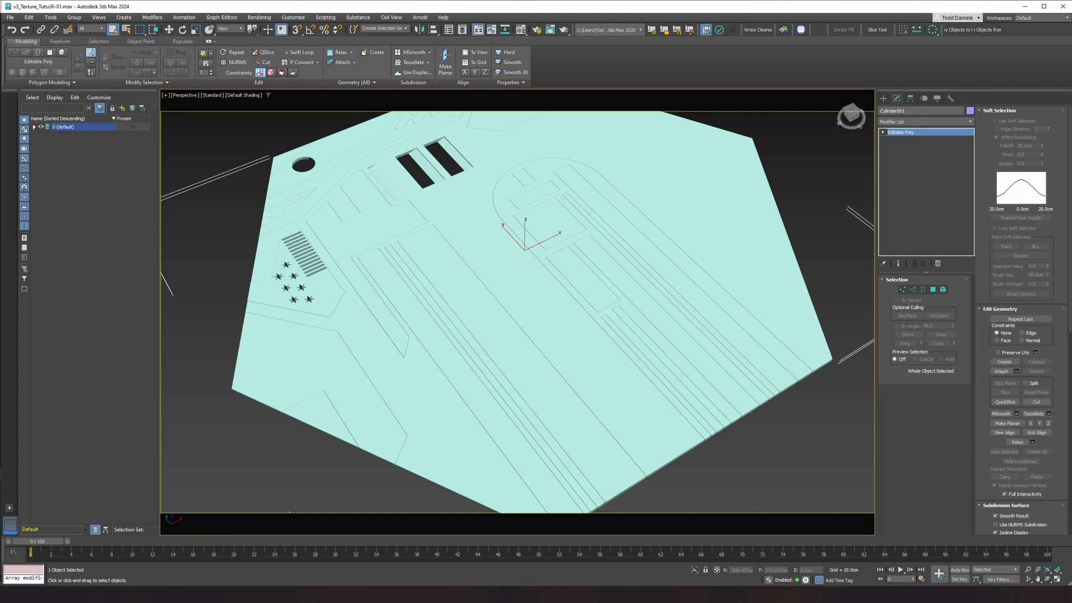
# - Apply Reset XForm to the selected panel and collapse the resulting modifier into its Editable Poly
pyautogui.click(951, 99)
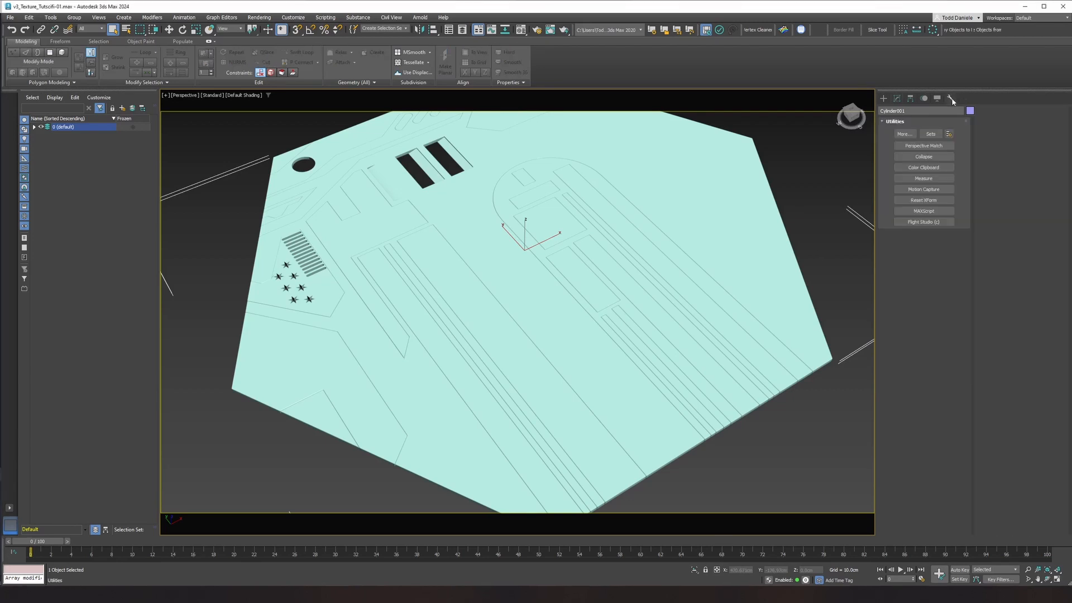
pyautogui.click(924, 200)
pyautogui.click(924, 249)
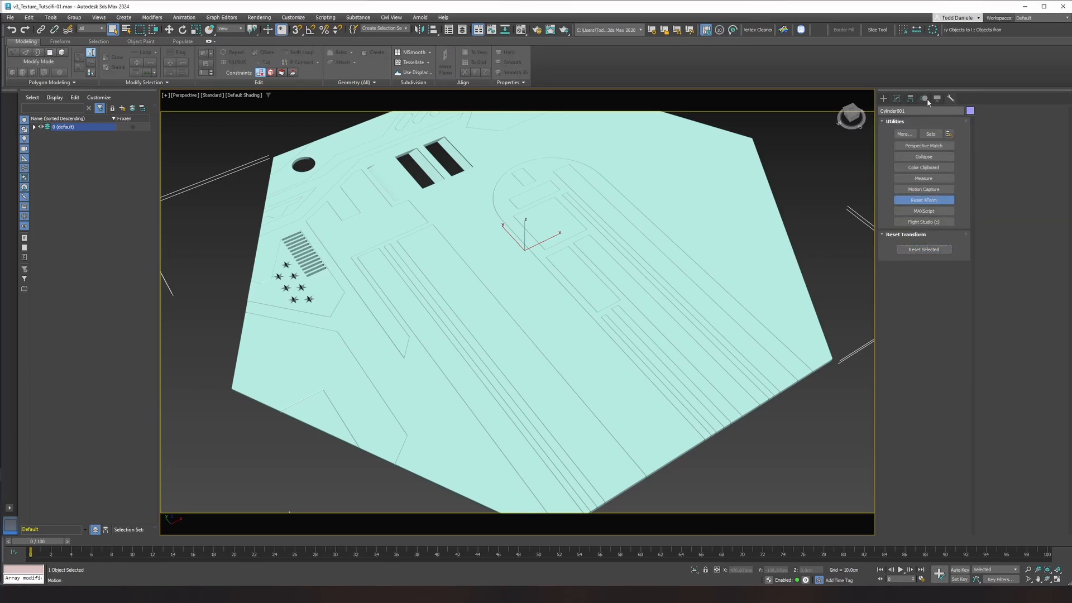
pyautogui.click(897, 98)
pyautogui.rightClick(899, 135)
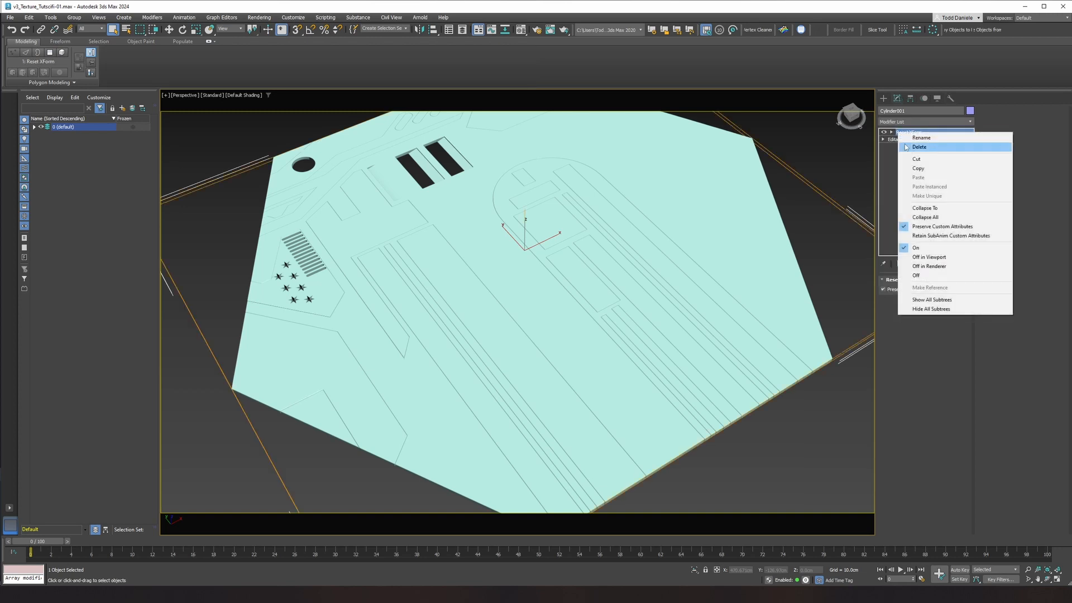
pyautogui.click(908, 206)
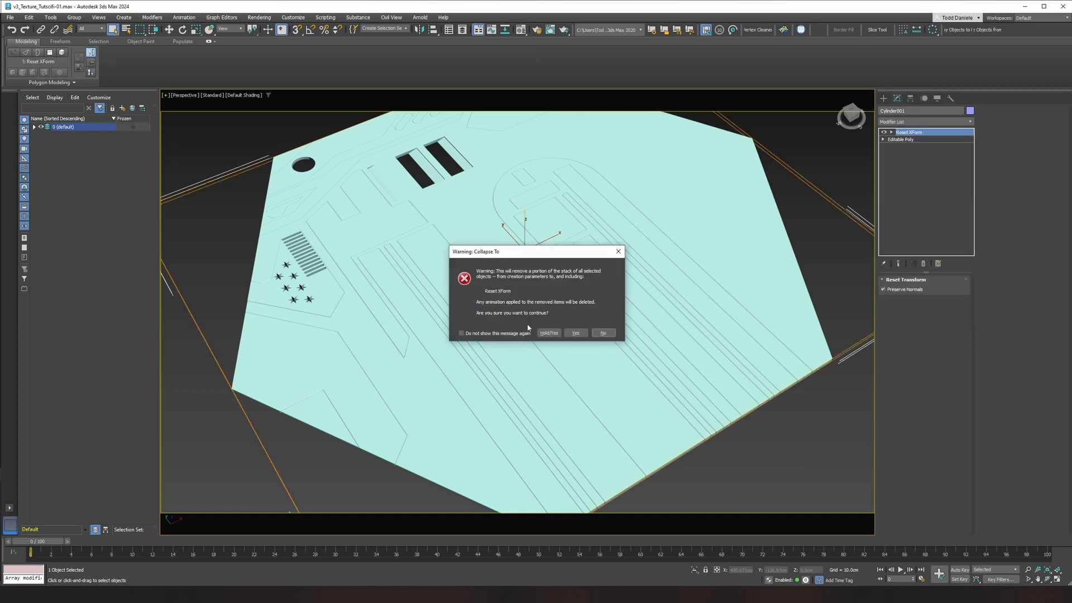
pyautogui.click(575, 333)
# - Center the panel's pivot to the object and leave pivot-only editing
pyautogui.click(910, 97)
pyautogui.click(919, 157)
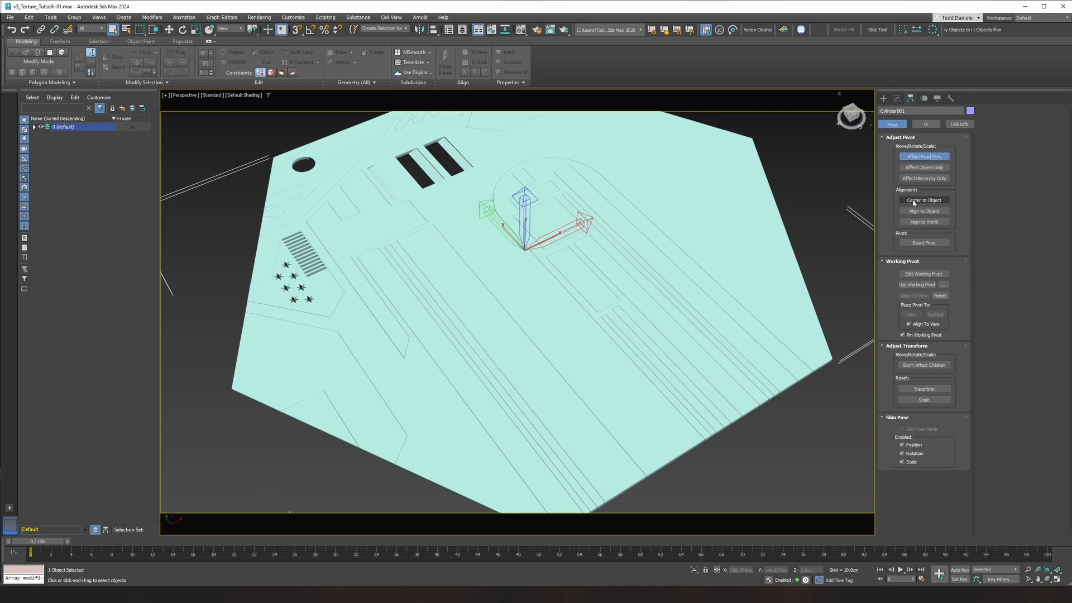
pyautogui.click(922, 157)
pyautogui.scroll(-5, 581, 249)
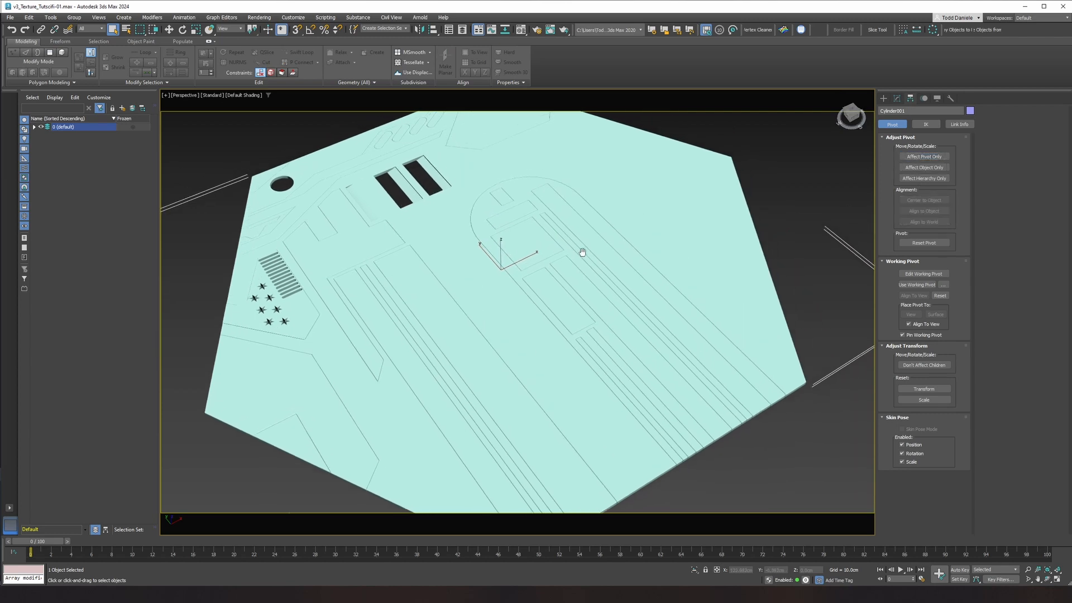
# - Set up an Autodesk FBX export of the panel to the Desktop, adding the prefix V2_ to the file name sci_fi_Floor_2_painter-01
pyautogui.click(10, 18)
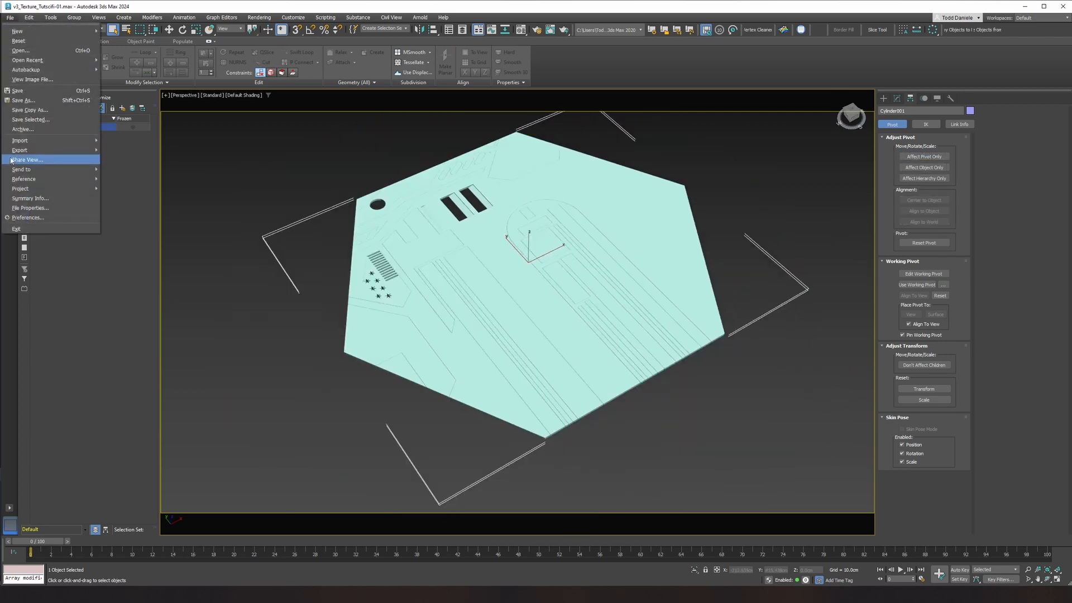
pyautogui.moveTo(33, 151)
pyautogui.click(134, 158)
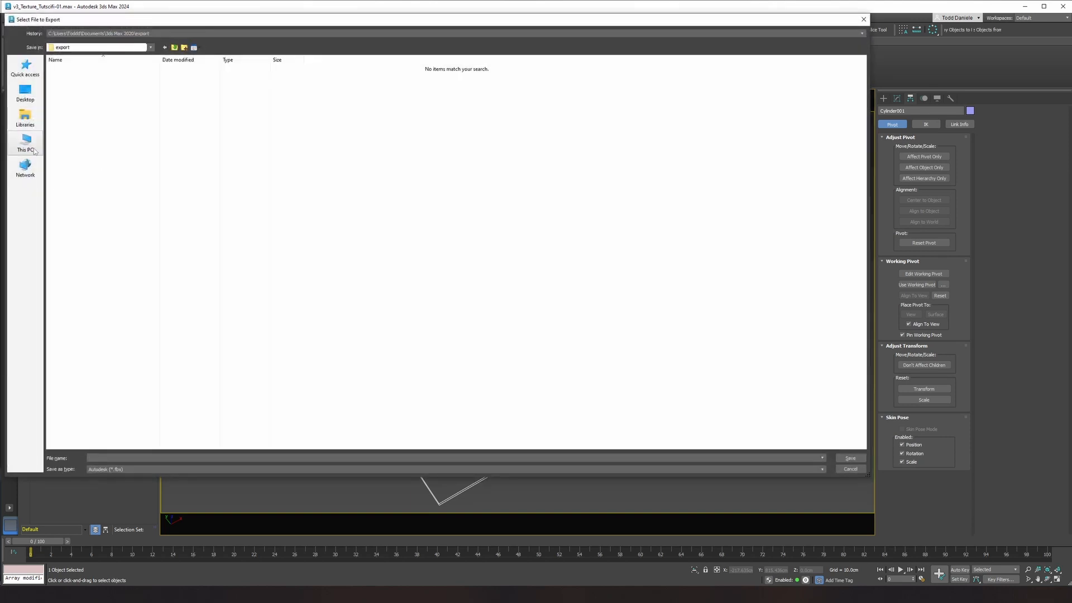
pyautogui.click(25, 93)
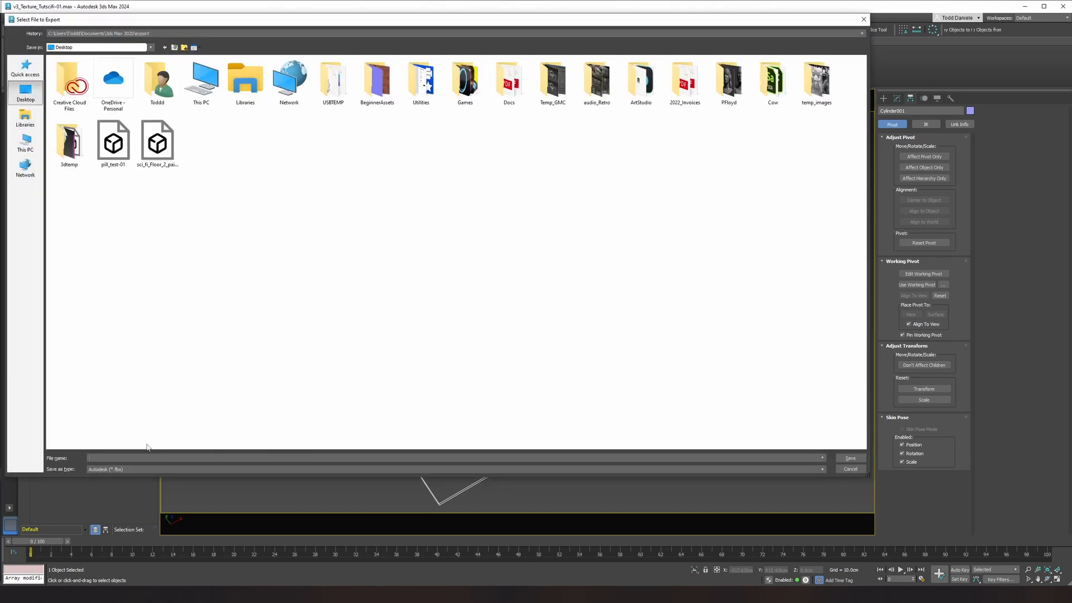
pyautogui.click(162, 162)
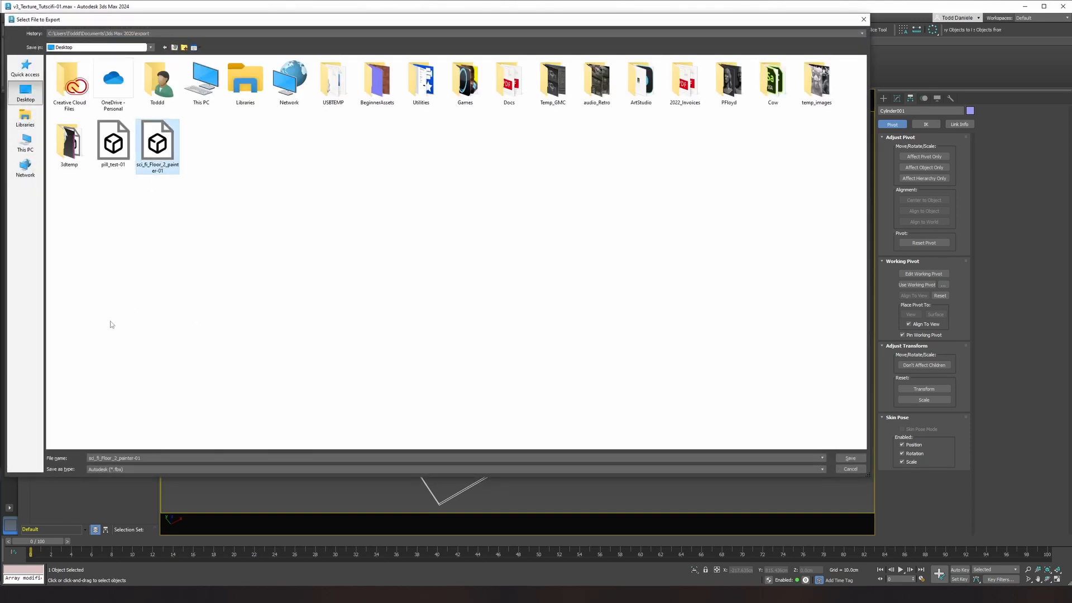
pyautogui.click(150, 458)
pyautogui.click(88, 458)
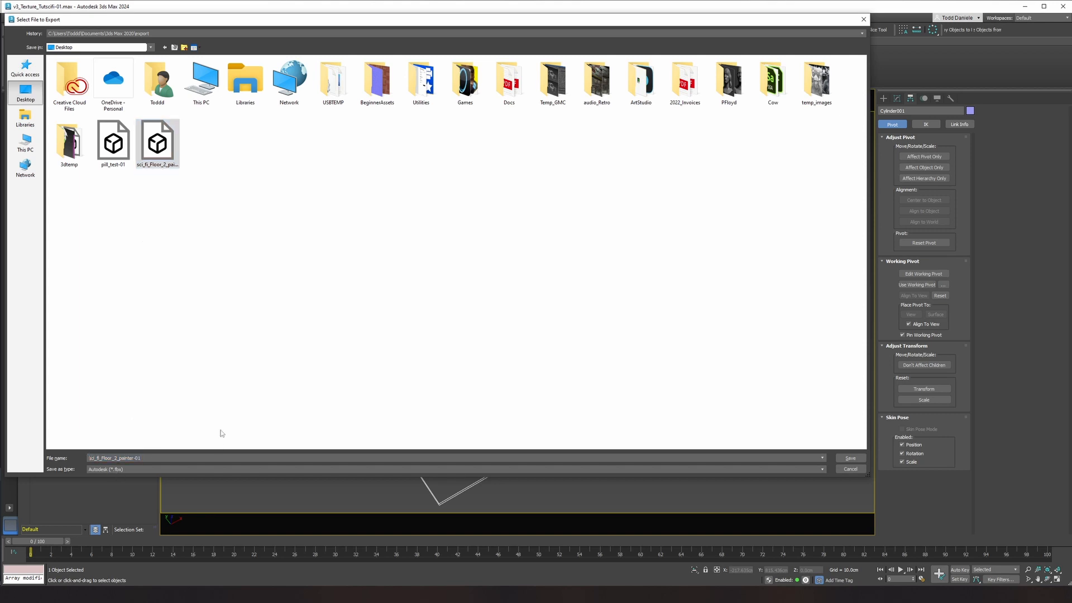
pyautogui.write('V@_')
pyautogui.press('BackSpace')
pyautogui.press('BackSpace')
pyautogui.write('2_')
pyautogui.press('Return')
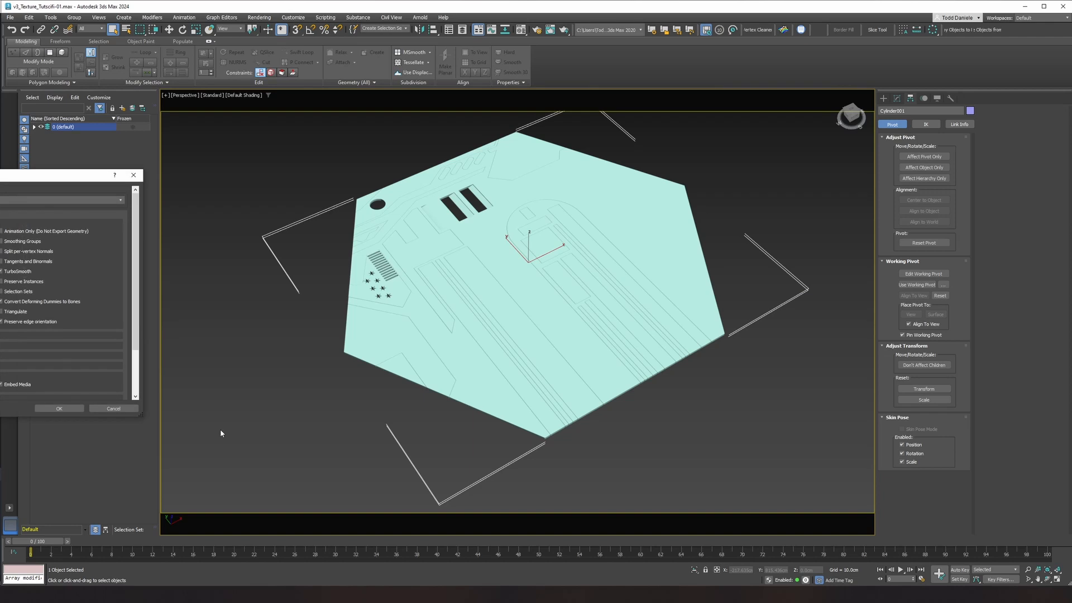
# - Review the FBX export options and complete the export with them as they are
pyautogui.scroll(-3, 62, 293)
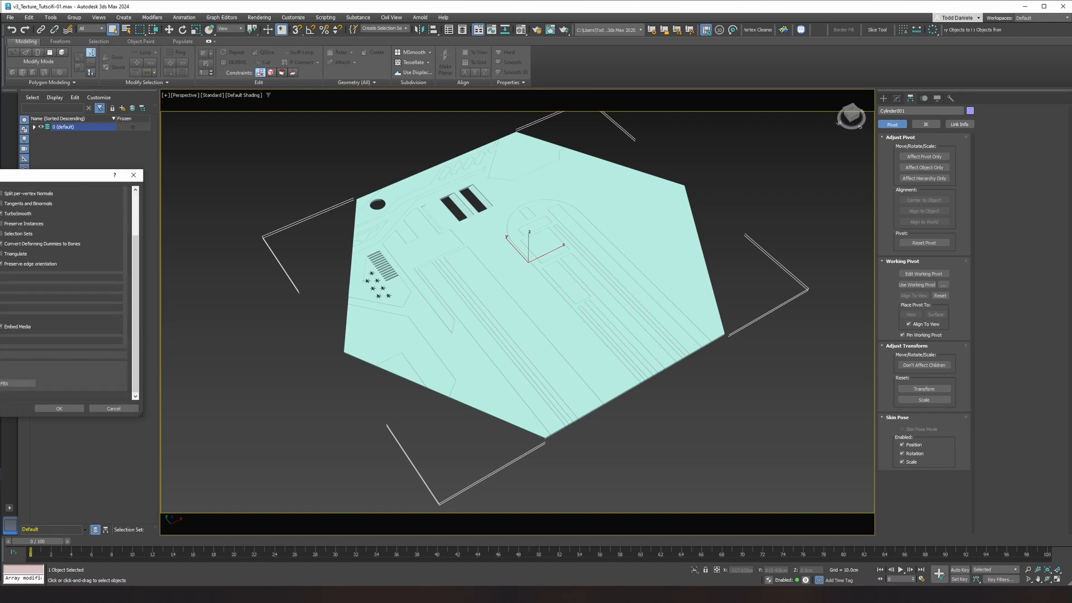
pyautogui.scroll(-2, 62, 293)
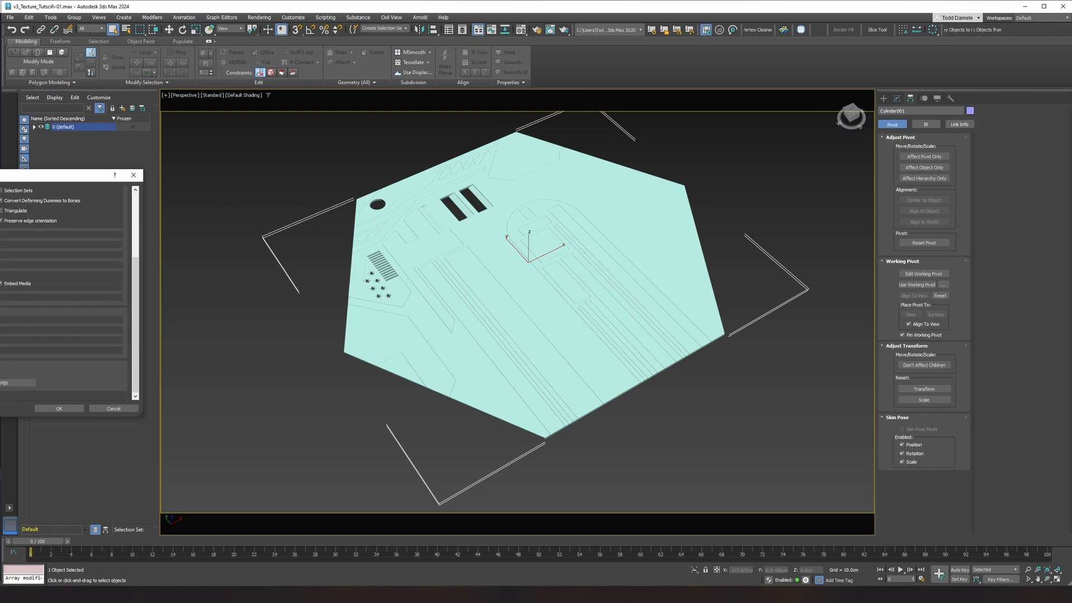
pyautogui.scroll(5, 22, 296)
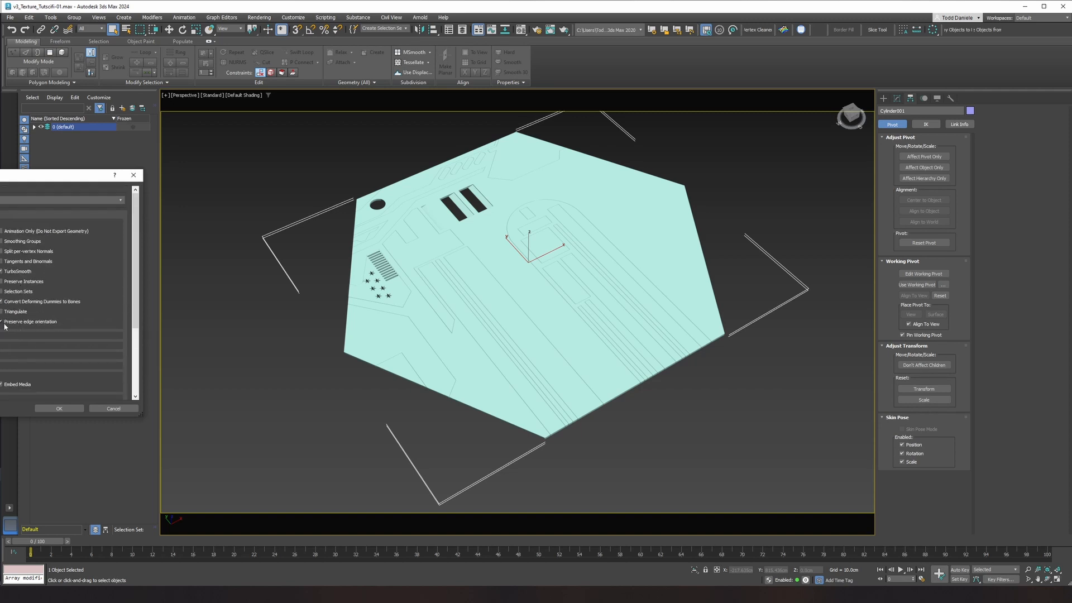
pyautogui.click(66, 407)
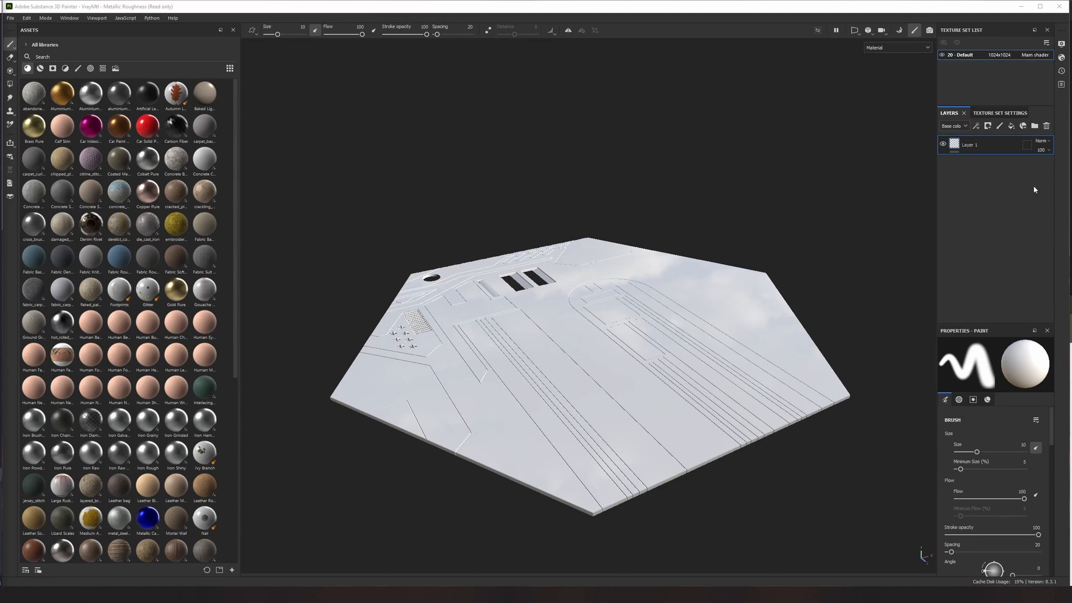
# - Switch to Substance 3D Painter and set the panel's texture set size to 4096
pyautogui.click(1003, 114)
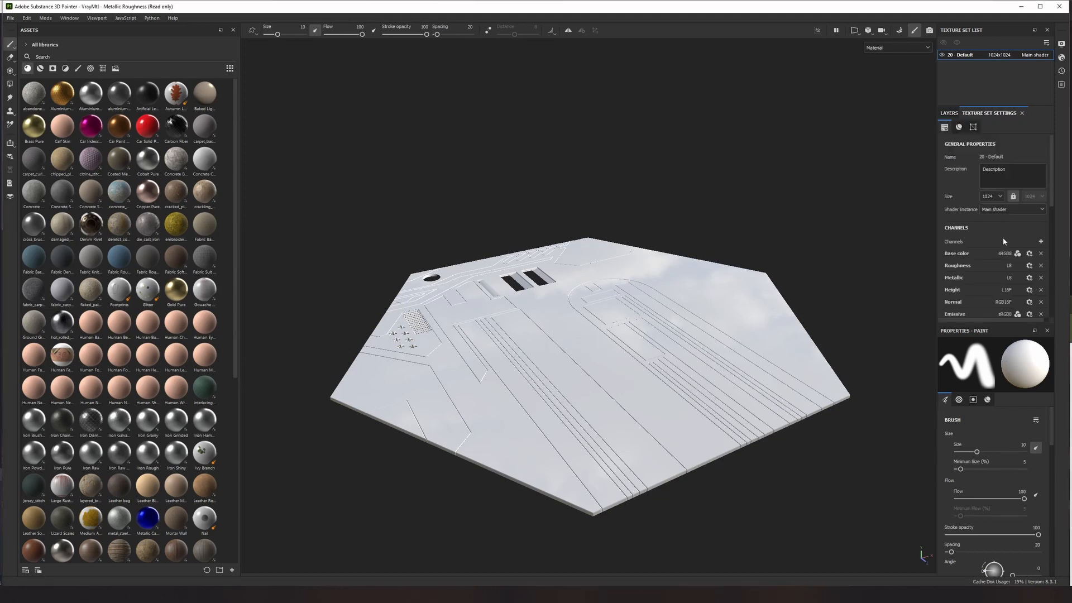
pyautogui.click(997, 196)
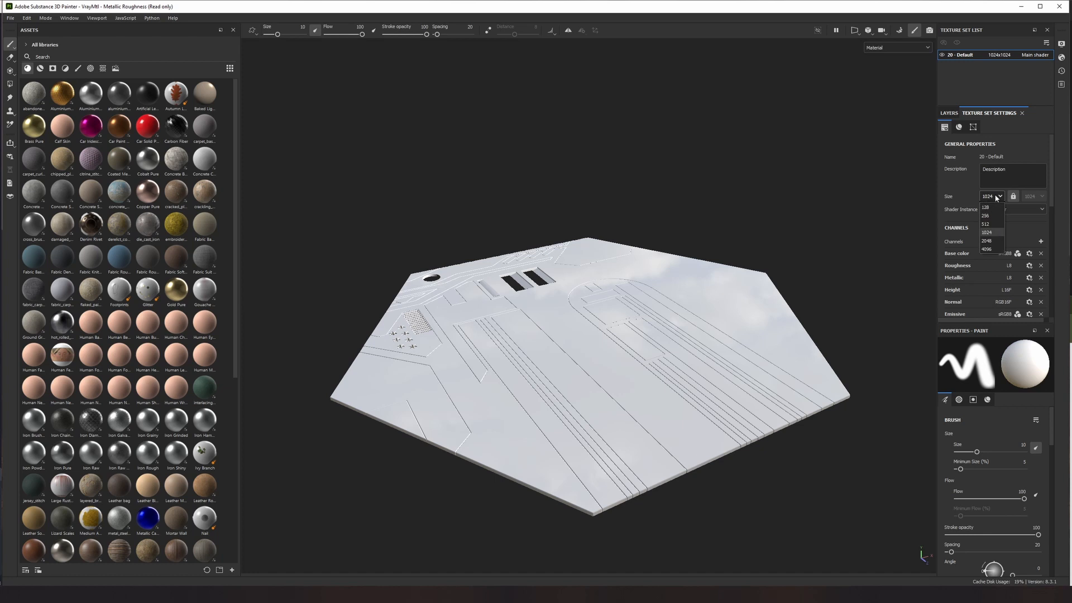
pyautogui.click(990, 250)
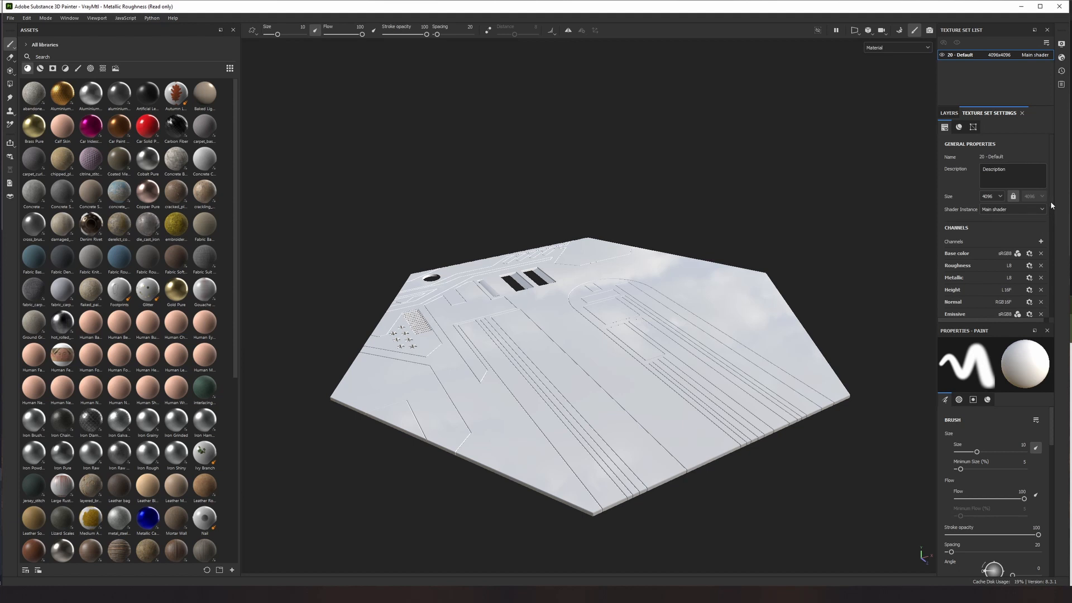
# - Enter mesh map baking and exclude the Thickness, Position, ID and World space normal maps from the bake
pyautogui.moveTo(1052, 212); pyautogui.dragTo(1050, 311)
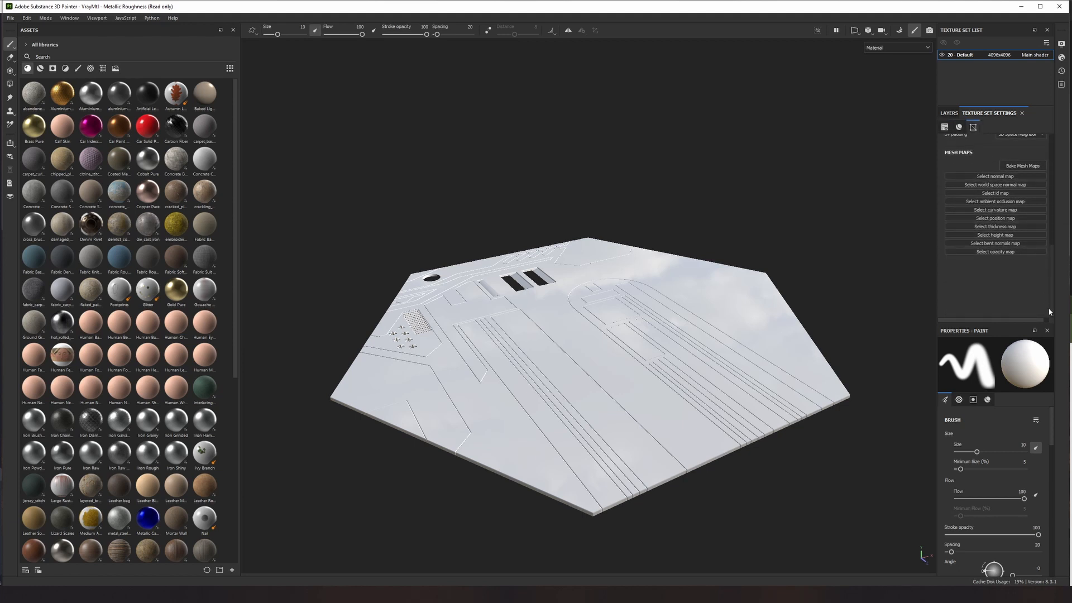
pyautogui.click(1030, 166)
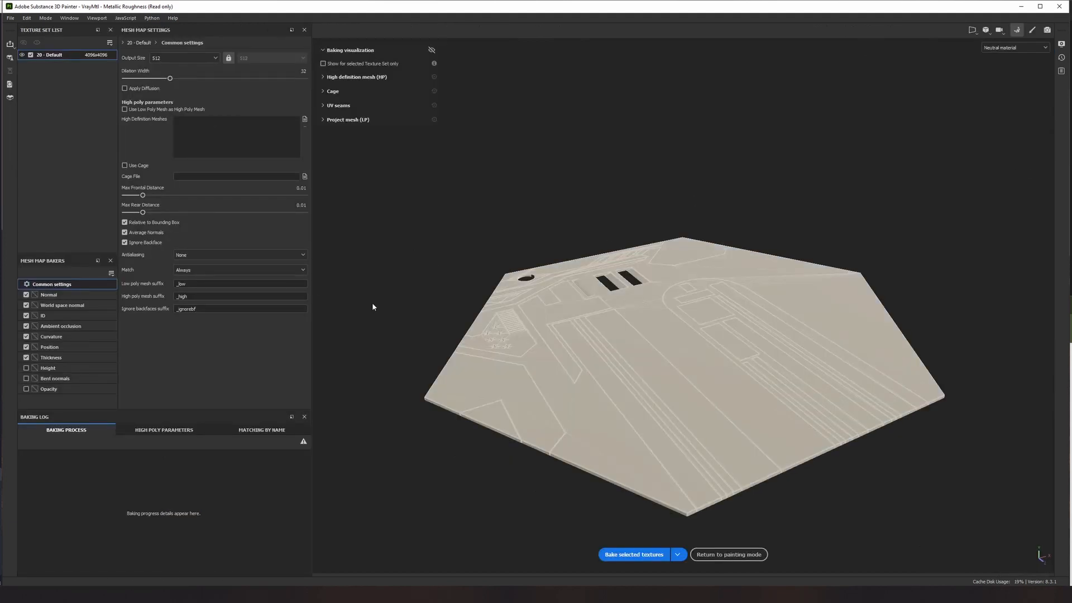
pyautogui.click(101, 357)
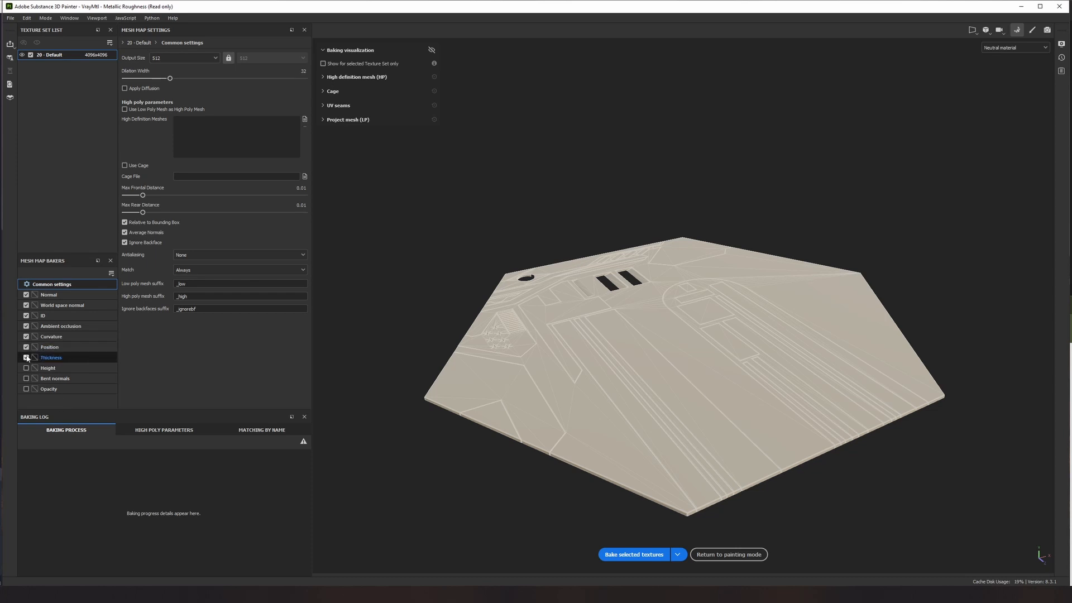
pyautogui.click(26, 357)
pyautogui.click(26, 347)
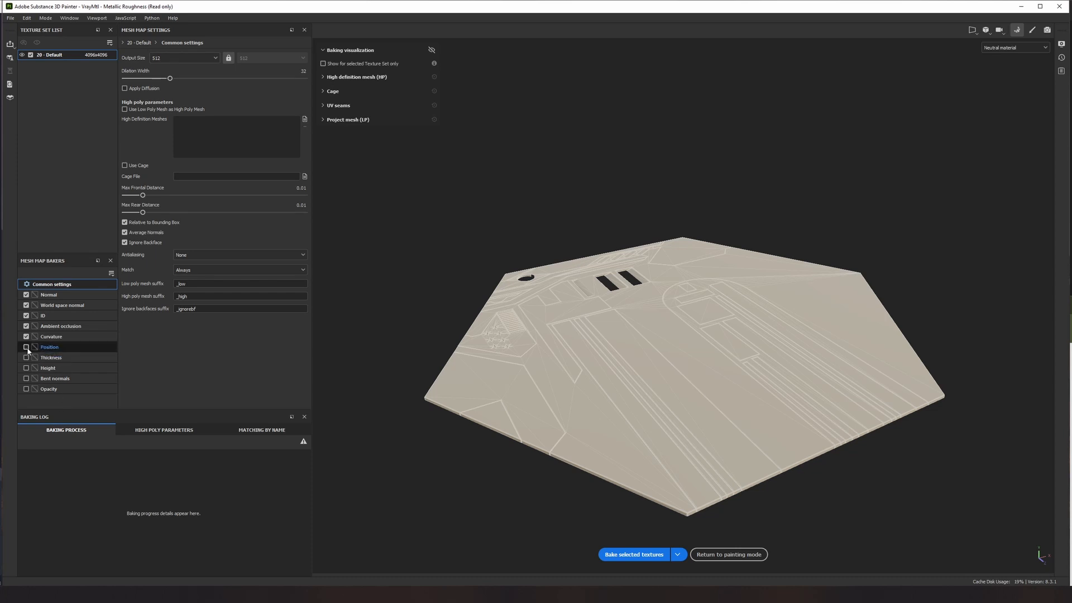
pyautogui.click(26, 316)
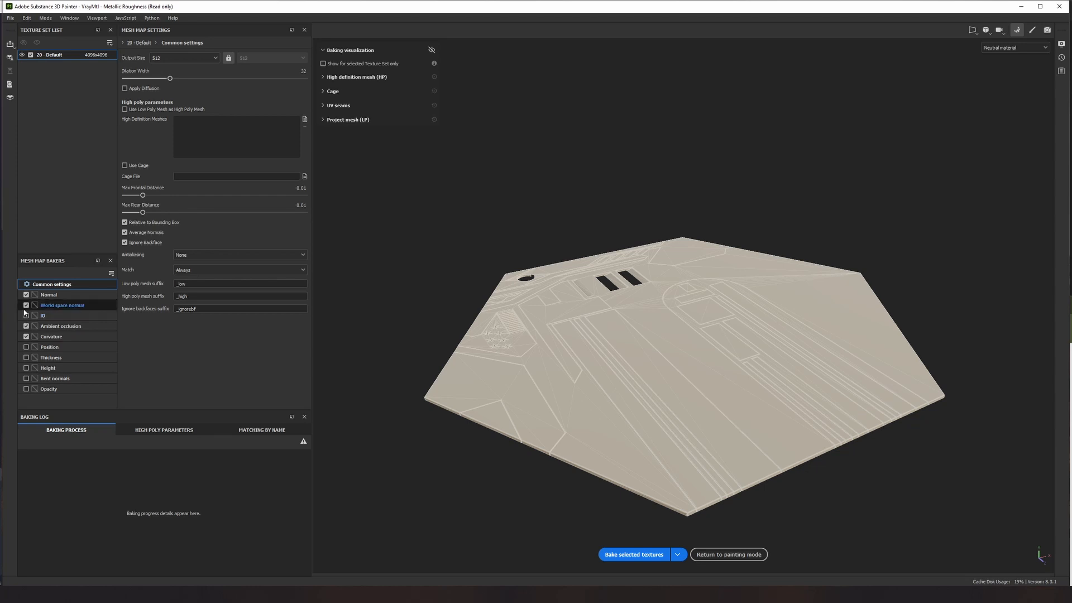
pyautogui.click(26, 306)
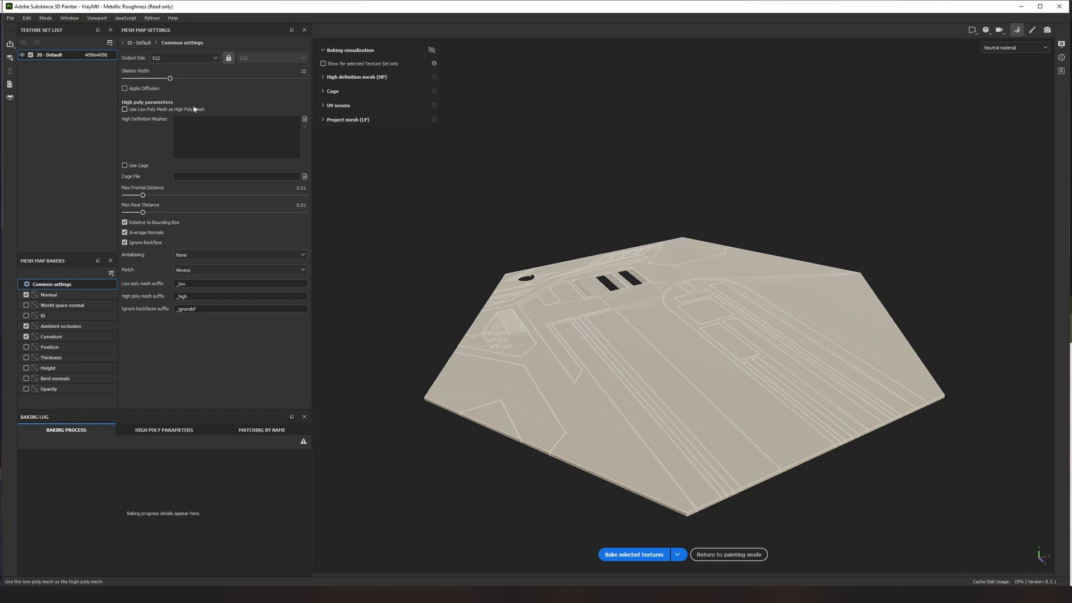
# - Set the mesh map bake output size to 2048, bake the selected maps and return to painting mode
pyautogui.click(181, 58)
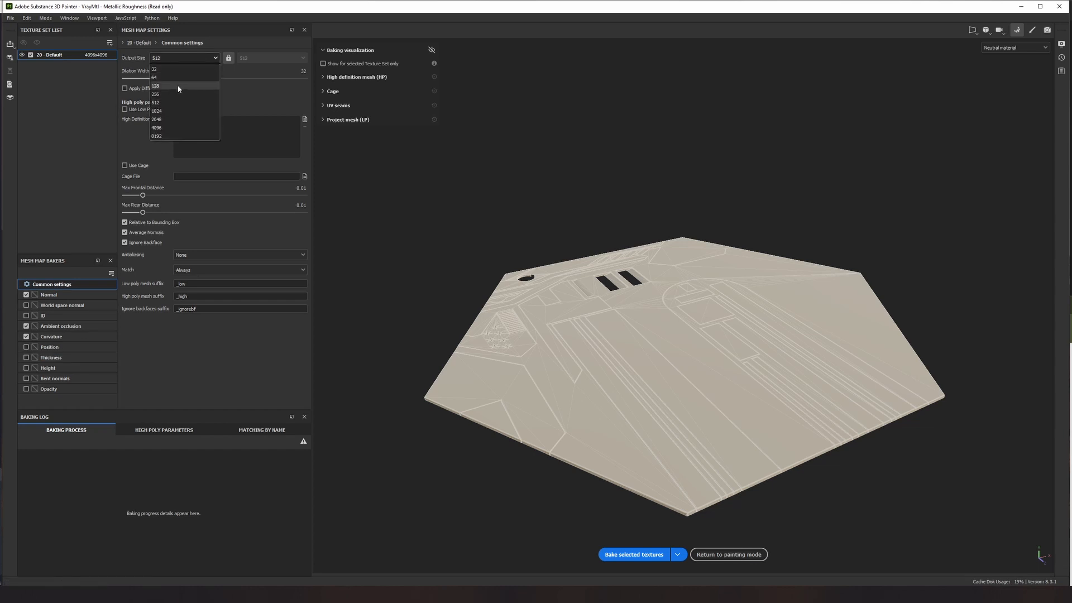
pyautogui.click(165, 120)
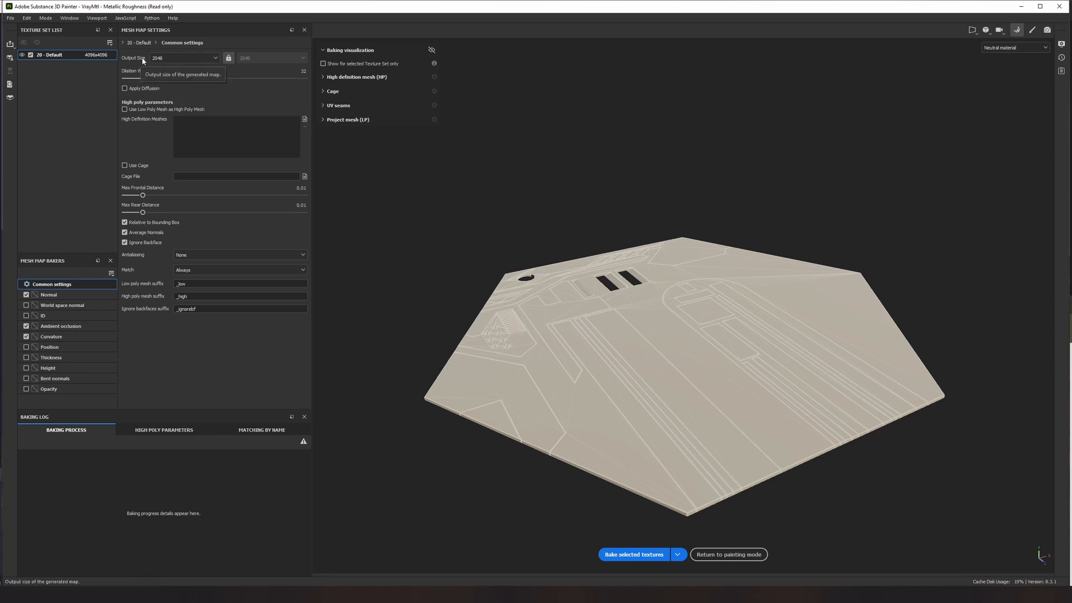
pyautogui.click(629, 556)
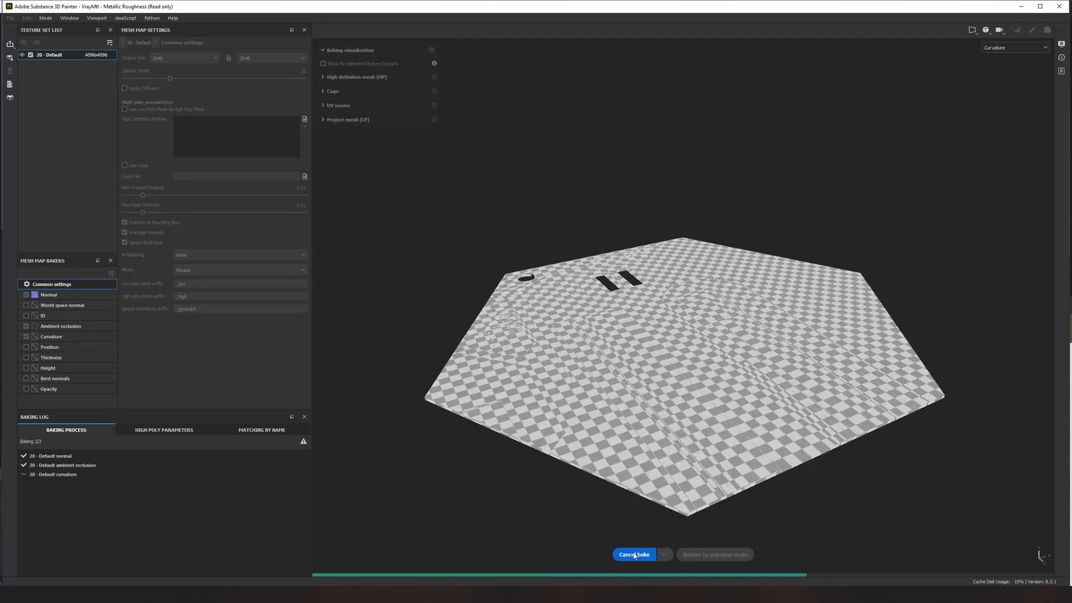
pyautogui.click(718, 555)
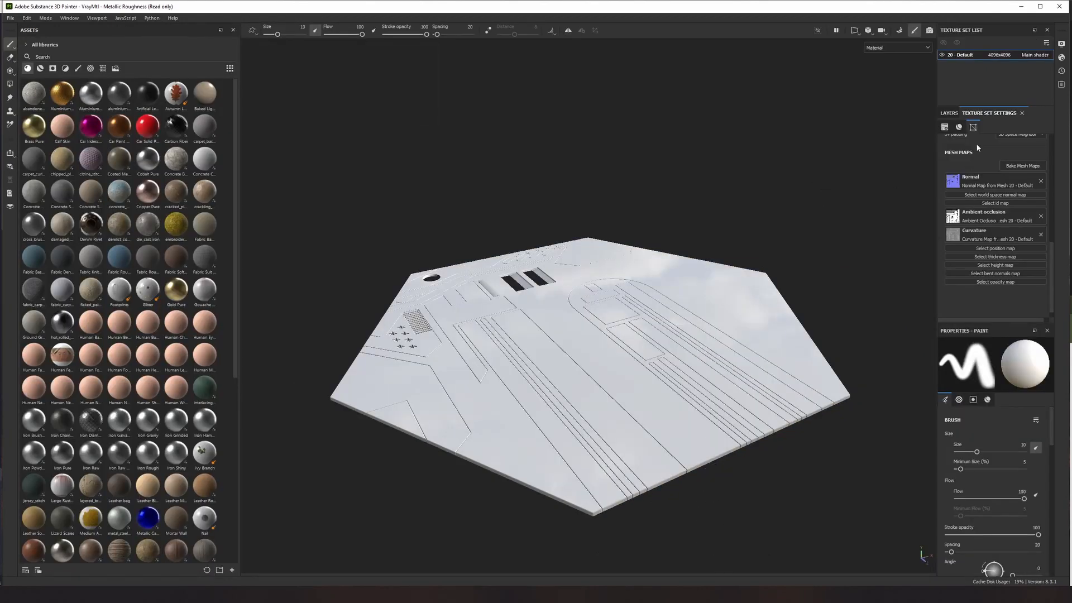
# - Delete the panel's default paint layer to leave an empty layer stack
pyautogui.click(950, 113)
pyautogui.press('Delete')
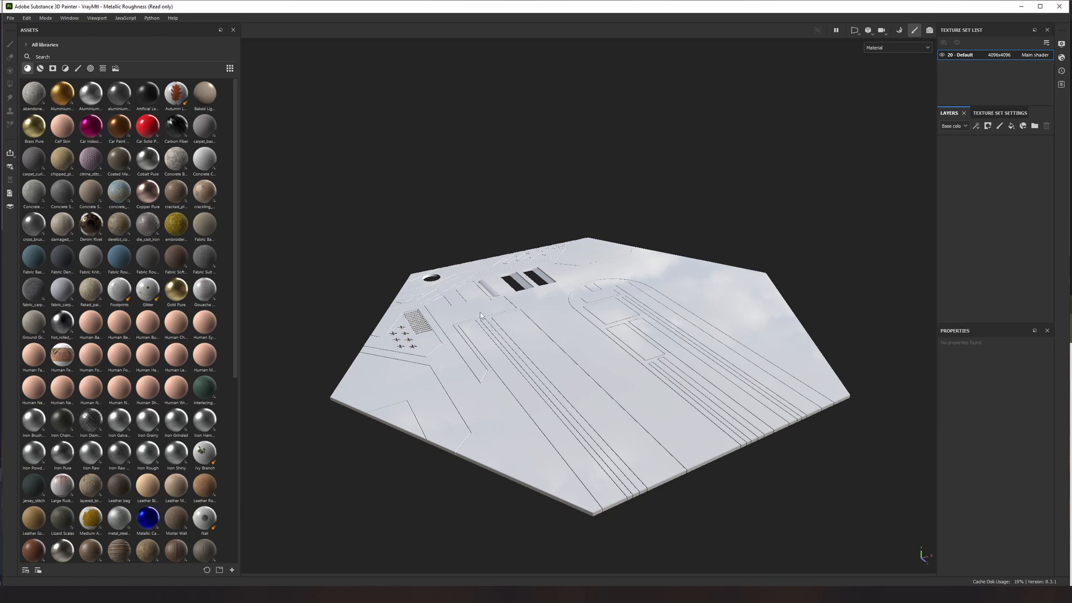
pyautogui.keyDown('alt'); pyautogui.moveTo(482, 314); pyautogui.dragTo(516, 325); pyautogui.keyUp('alt')
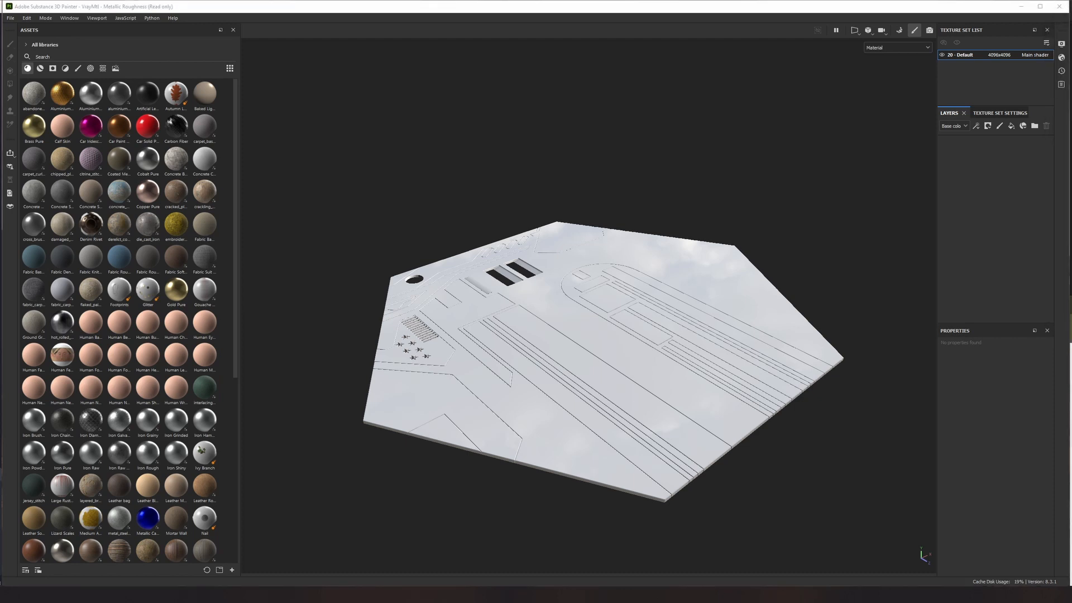
# - Examine the reference photos of industrial metal floor tiles and non-slip flooring for surface wear and reflections
pyautogui.moveTo(1071, 59); pyautogui.dragTo(625, 168)
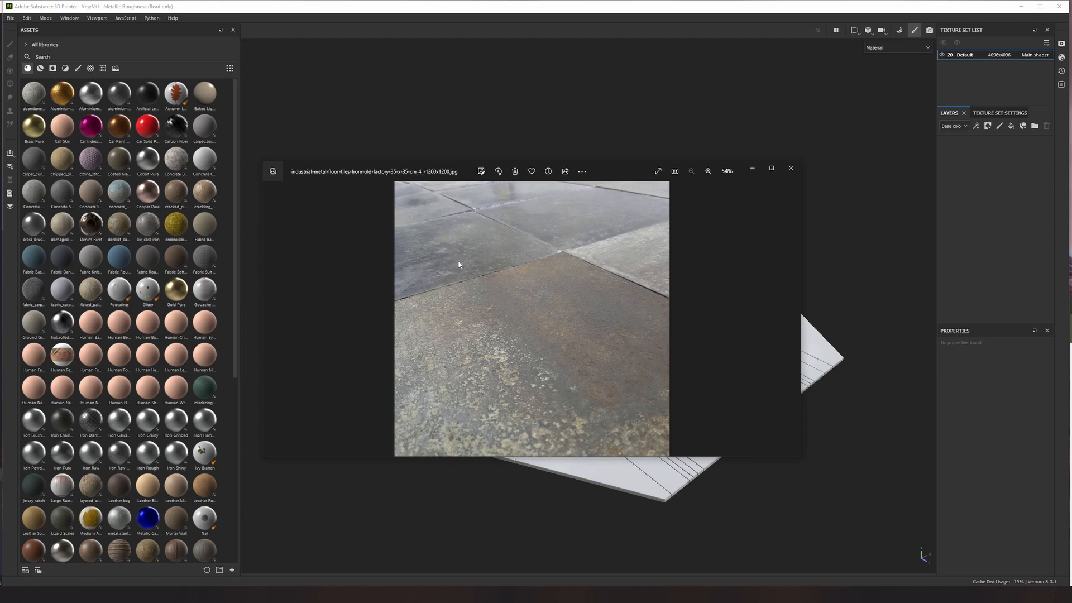
pyautogui.moveTo(461, 171); pyautogui.dragTo(1071, 45)
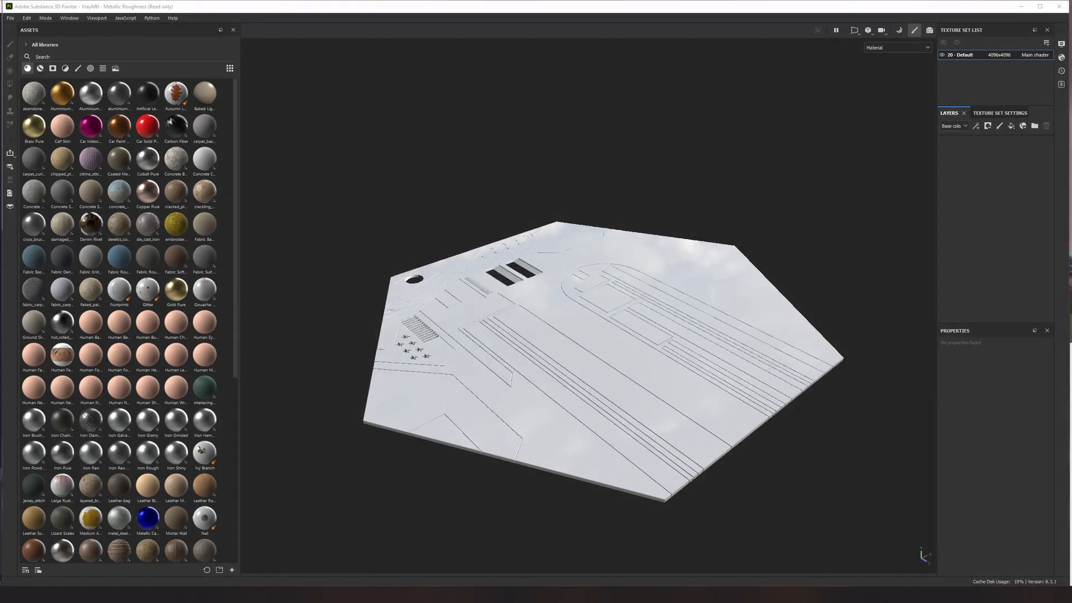
pyautogui.moveTo(1071, 45); pyautogui.dragTo(637, 128)
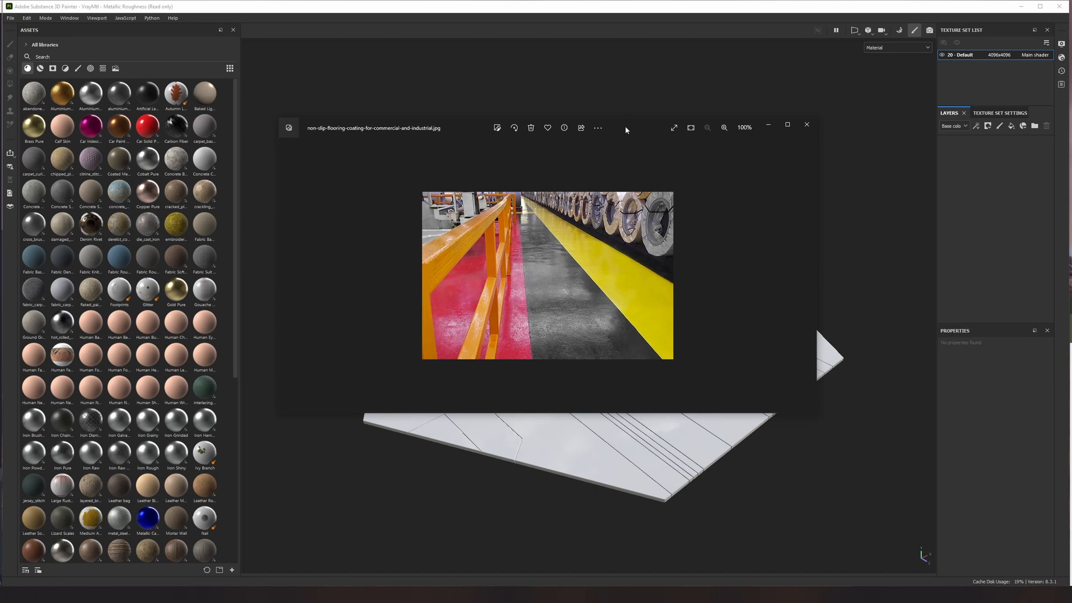
pyautogui.moveTo(625, 129); pyautogui.dragTo(1071, 89)
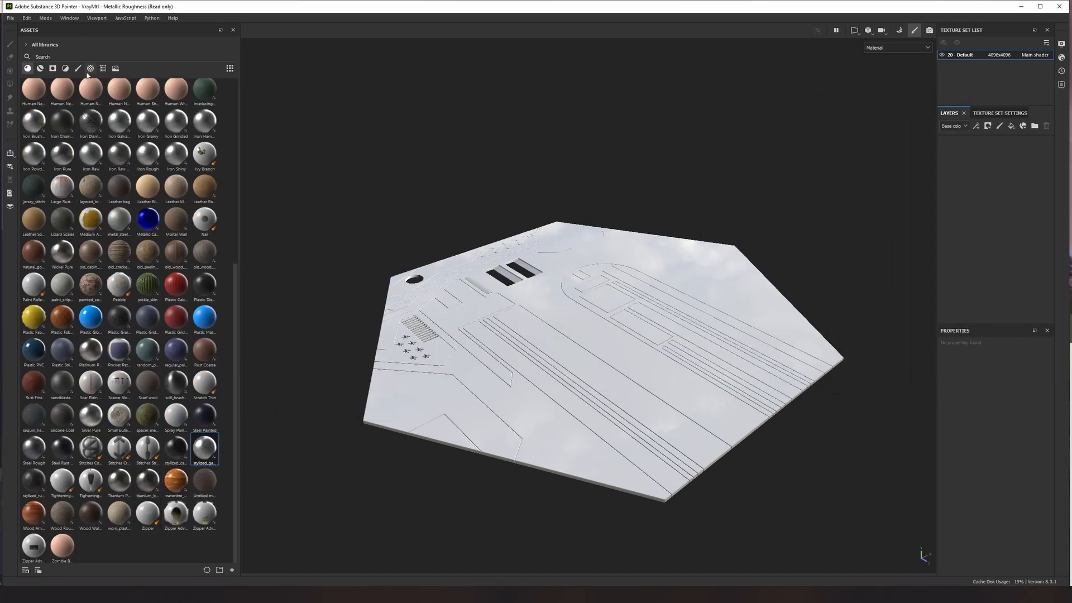
# - Search the material assets for leather and add Artificial Leather to the panel as a fill layer
pyautogui.click(64, 56)
pyautogui.write('leather')
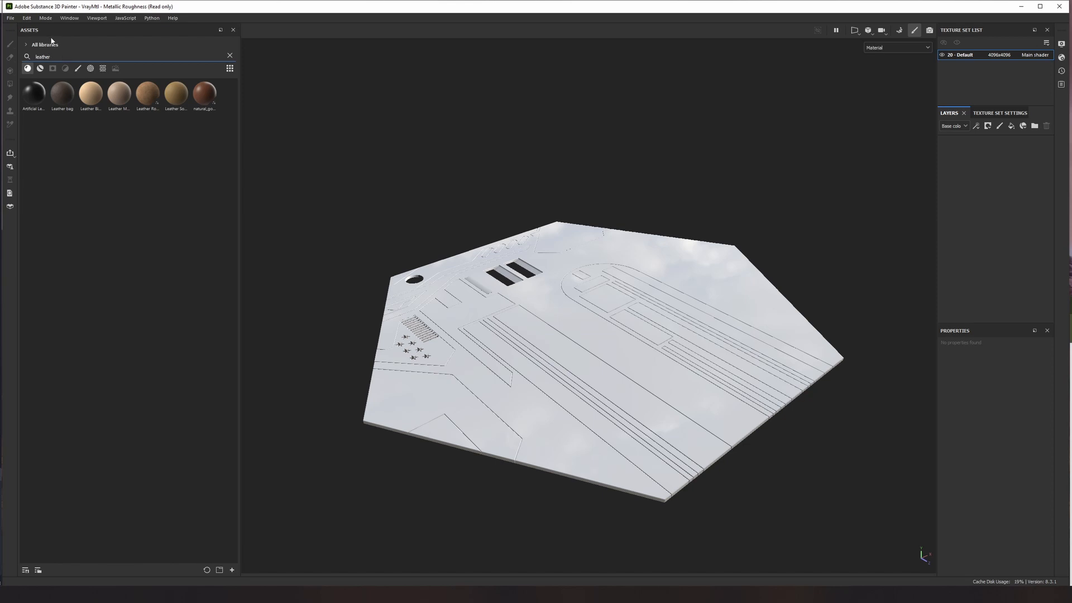
pyautogui.moveTo(33, 93); pyautogui.dragTo(1002, 310)
pyautogui.scroll(3, 765, 394)
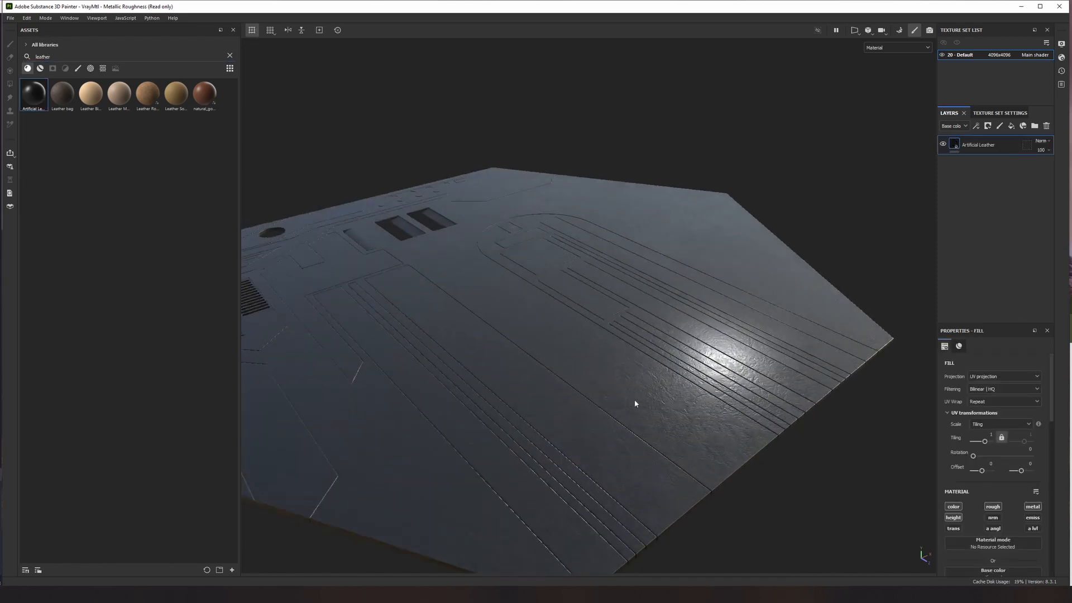
pyautogui.scroll(-3, 595, 413)
pyautogui.scroll(5, 705, 335)
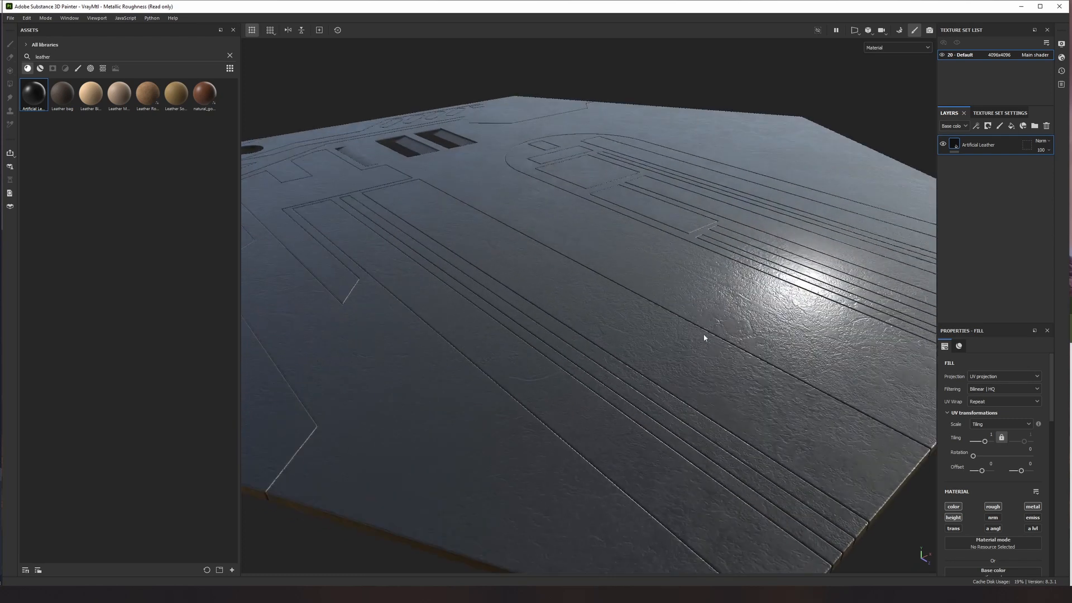
pyautogui.keyDown('alt'); pyautogui.moveTo(726, 365); pyautogui.dragTo(726, 338); pyautogui.keyUp('alt')
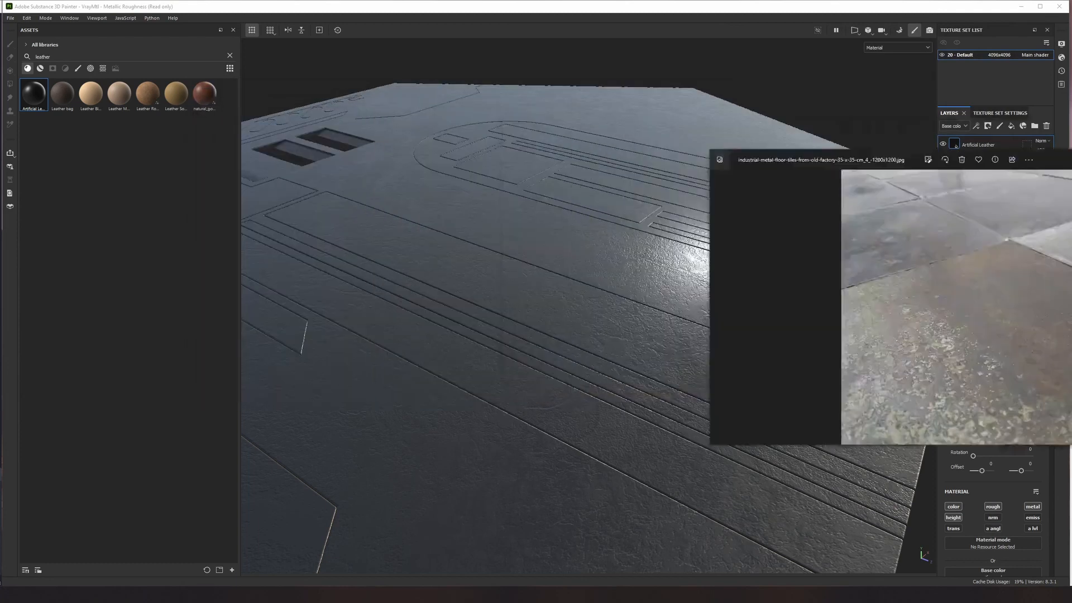
pyautogui.moveTo(1071, 67)
pyautogui.mouseDown()
pyautogui.moveTo(612, 143)
pyautogui.moveTo(618, 160)
pyautogui.moveTo(597, 155)
pyautogui.moveTo(1071, 6)
pyautogui.moveTo(1071, 25)
pyautogui.mouseUp()
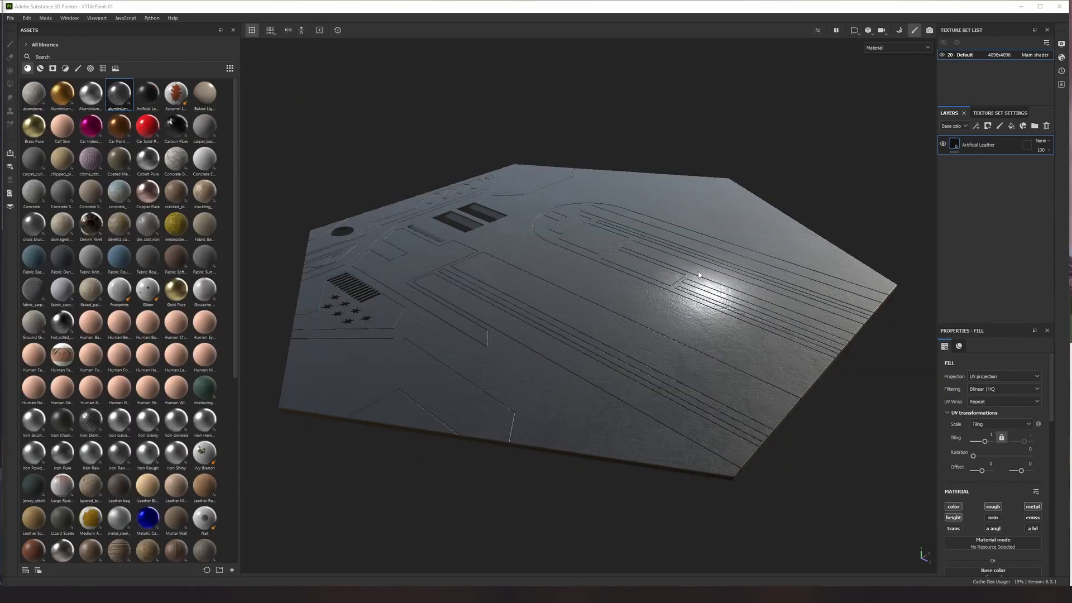
# - Rotate the environment lighting around the panel and add the Steel Rough material as a layer above Artificial Leather
pyautogui.keyDown('shift'); pyautogui.moveTo(699, 275); pyautogui.dragTo(727, 274, button='right'); pyautogui.keyUp('shift')
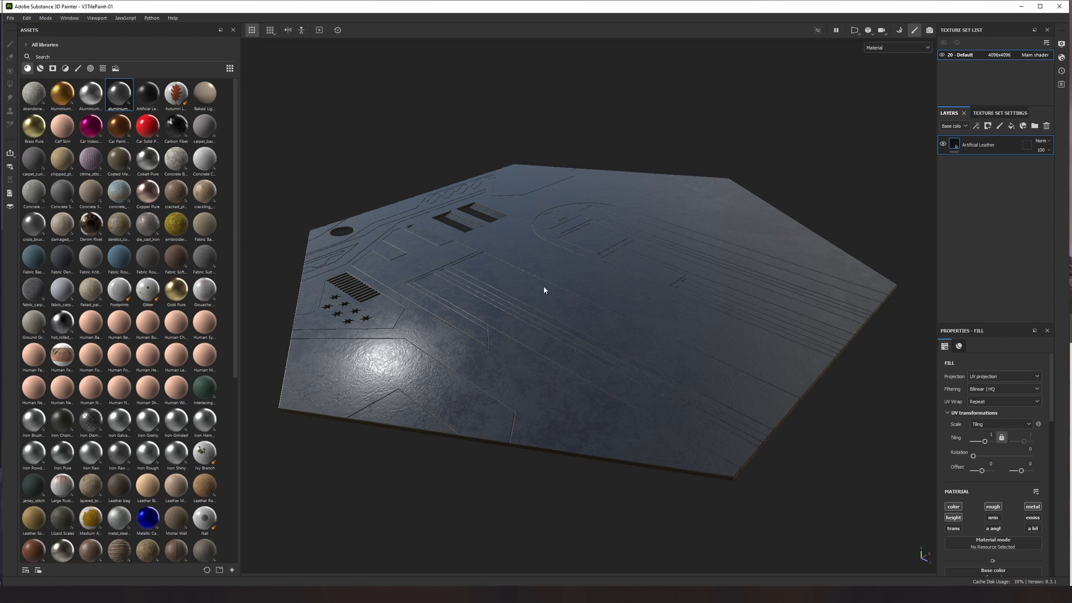
pyautogui.moveTo(543, 292)
pyautogui.keyDown('shift'); pyautogui.mouseDown(button='right')
pyautogui.moveTo(553, 293)
pyautogui.moveTo(540, 298)
pyautogui.mouseUp(button='right'); pyautogui.keyUp('shift')
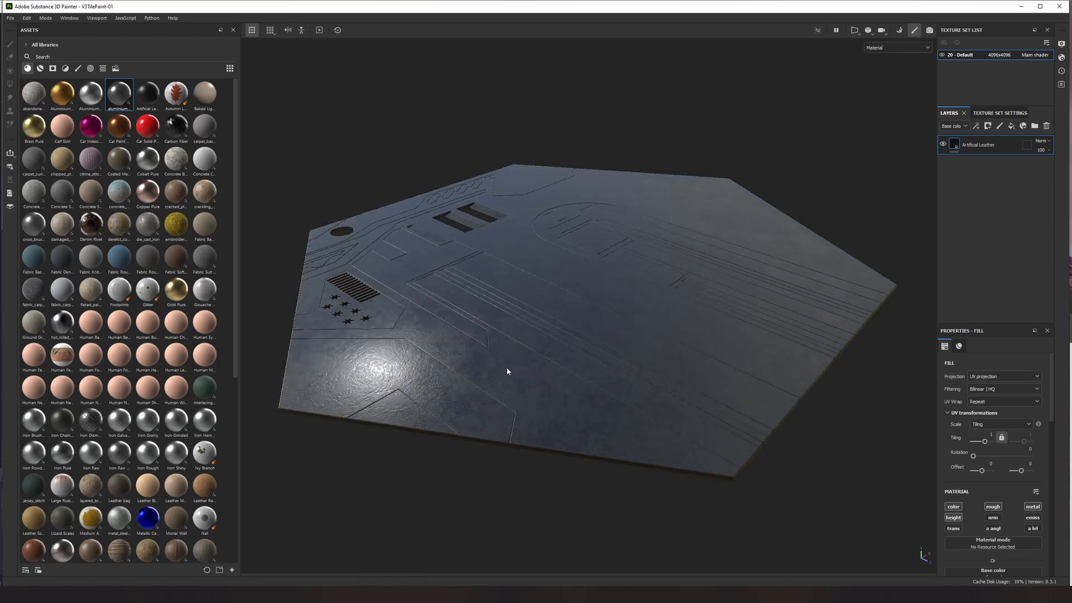
pyautogui.scroll(-5, 196, 408)
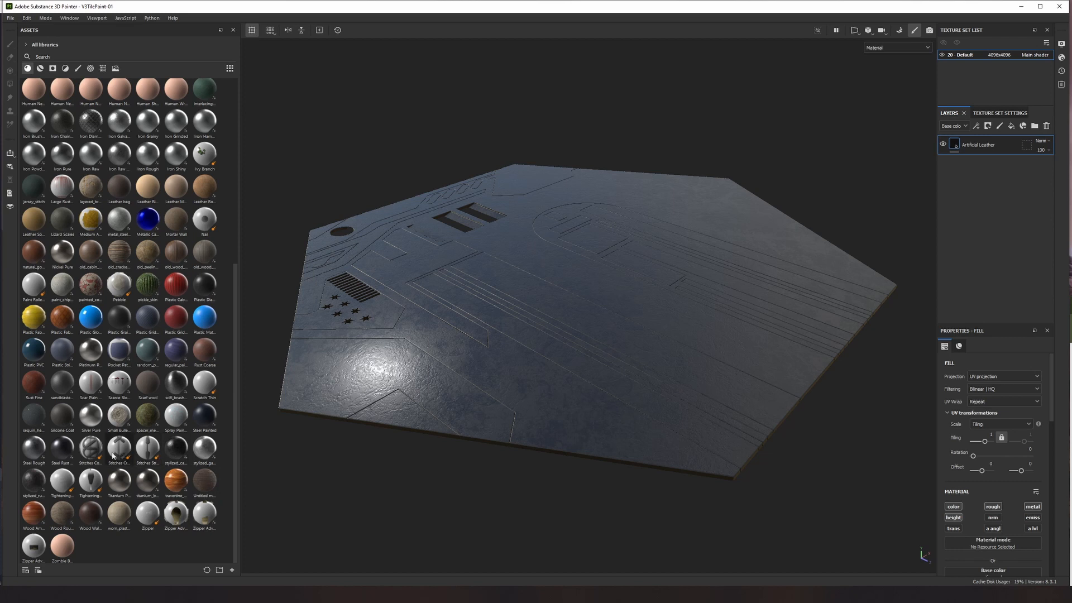
pyautogui.moveTo(34, 449); pyautogui.dragTo(973, 136)
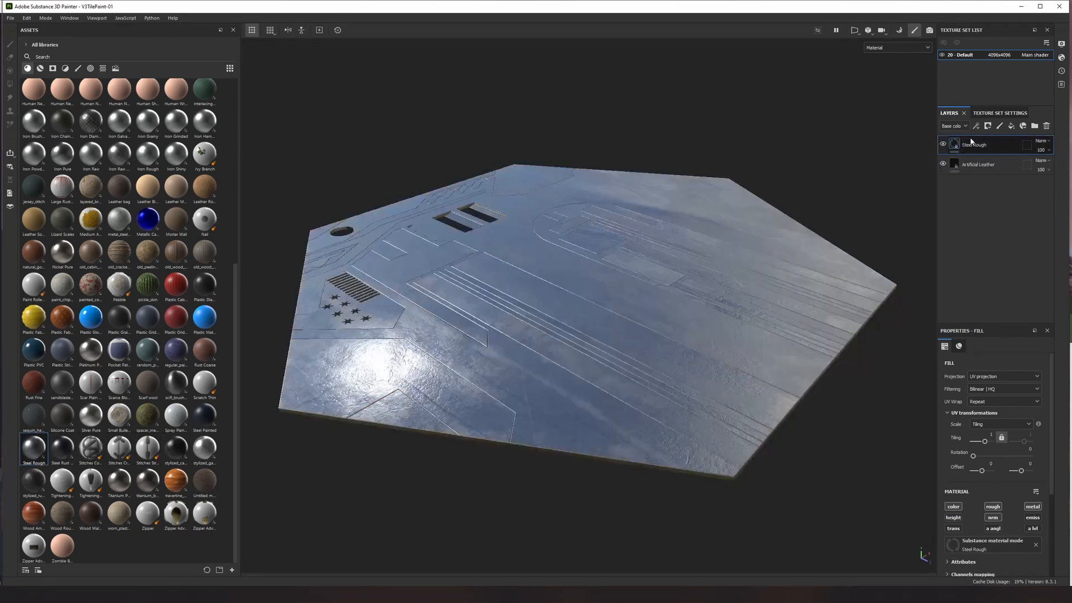
# - Increase the Steel Rough layer's UV tiling to about 4.6
pyautogui.keyDown('alt'); pyautogui.moveTo(627, 359); pyautogui.dragTo(545, 374); pyautogui.keyUp('alt')
pyautogui.scroll(3, 558, 384)
pyautogui.keyDown('alt'); pyautogui.moveTo(545, 374); pyautogui.dragTo(606, 360, button='middle'); pyautogui.keyUp('alt')
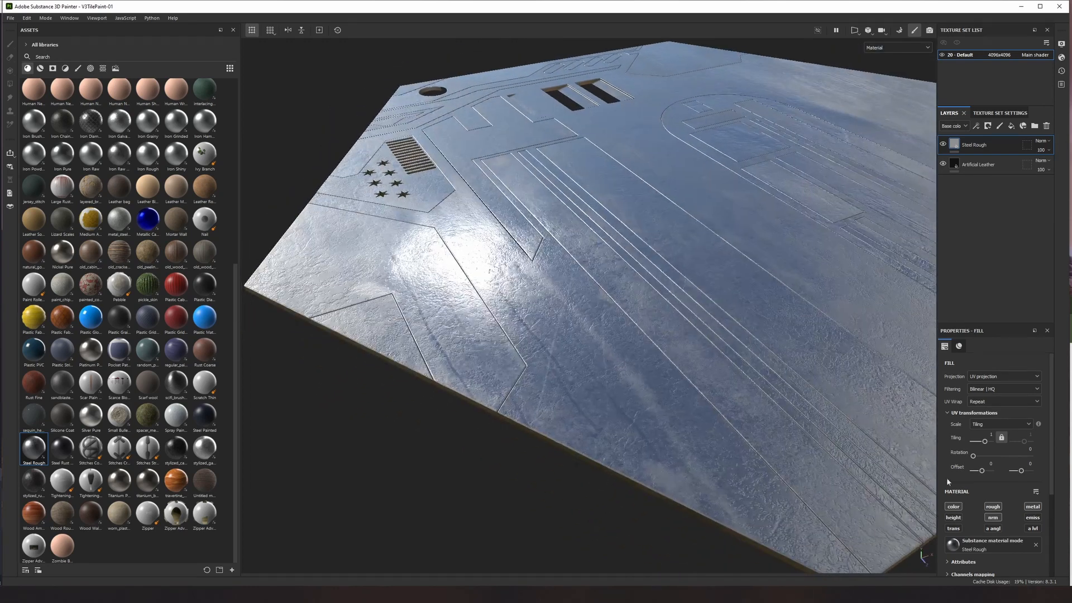
pyautogui.moveTo(985, 441); pyautogui.dragTo(986, 444)
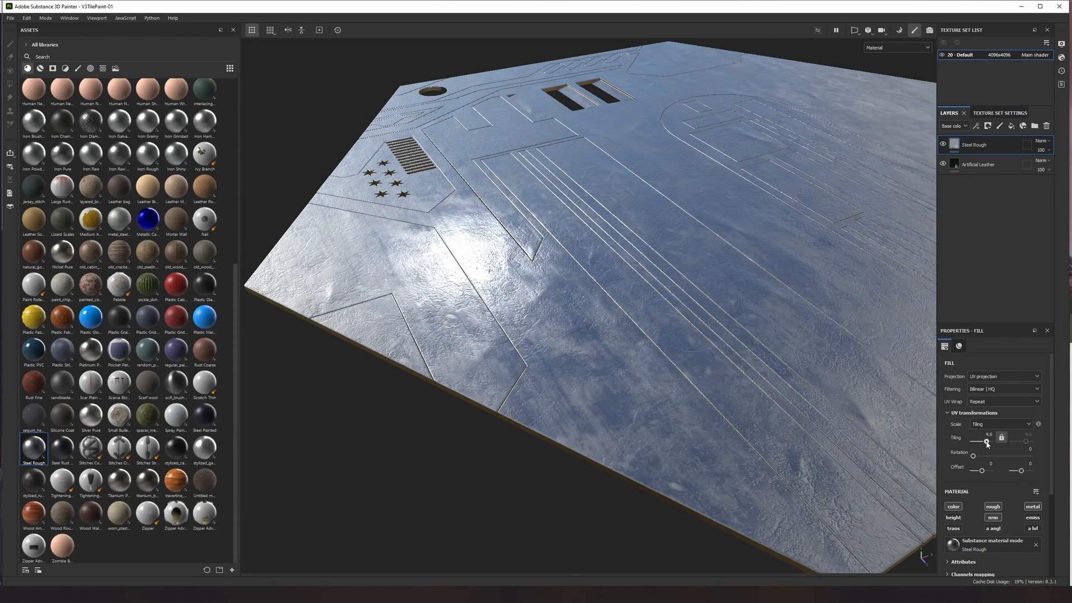
# - Darken the Steel Rough layer's steel color to a deeper gray and set its Steel Roughness to 0.63
pyautogui.scroll(-5, 992, 490)
pyautogui.click(994, 483)
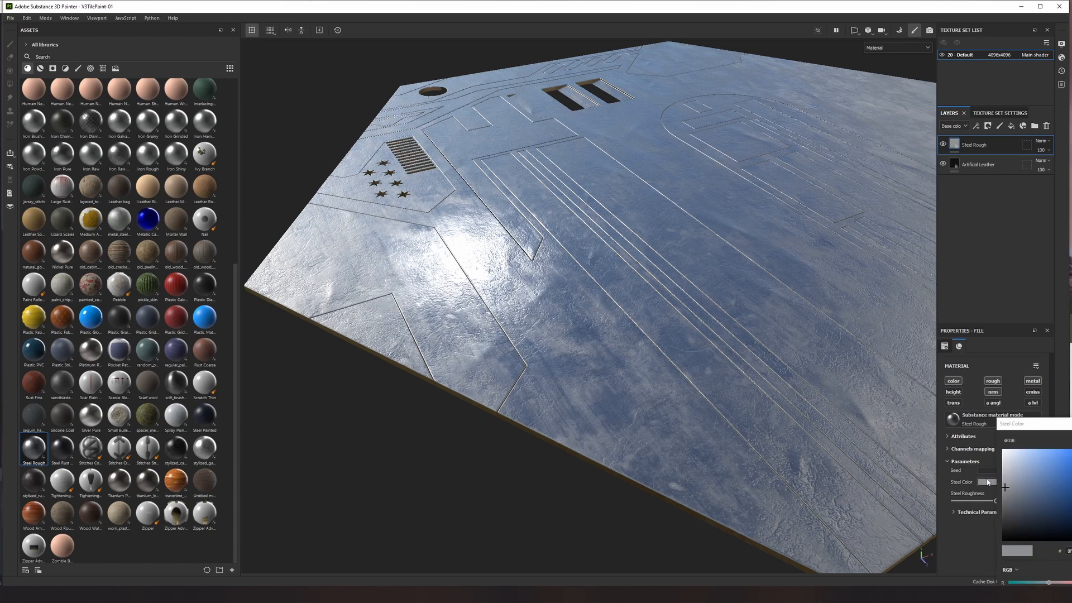
pyautogui.moveTo(1006, 488); pyautogui.dragTo(1004, 499)
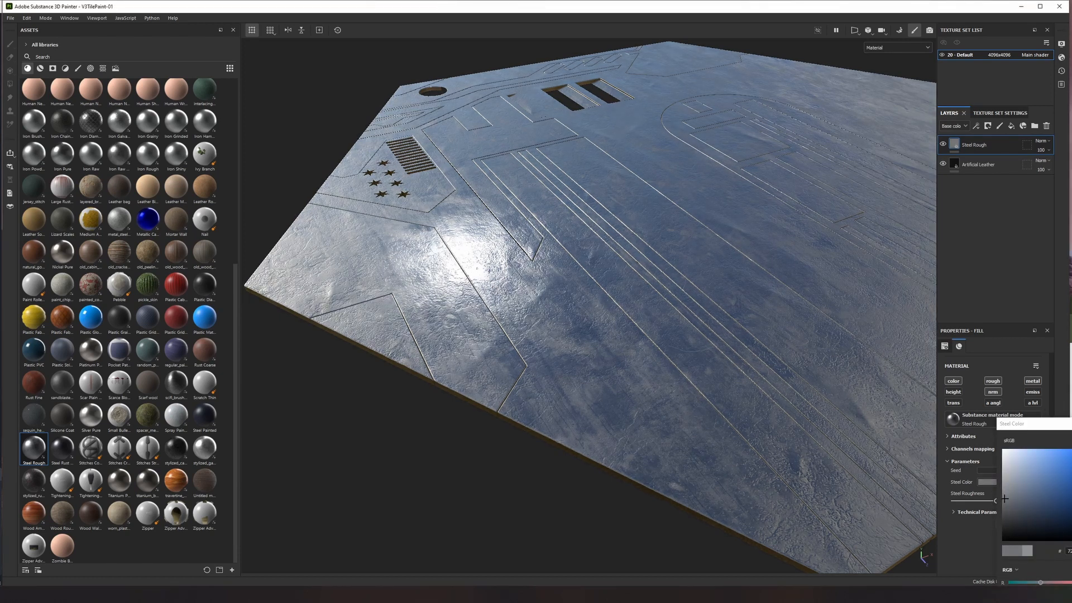
pyautogui.click(996, 501)
pyautogui.moveTo(997, 502); pyautogui.dragTo(1007, 503)
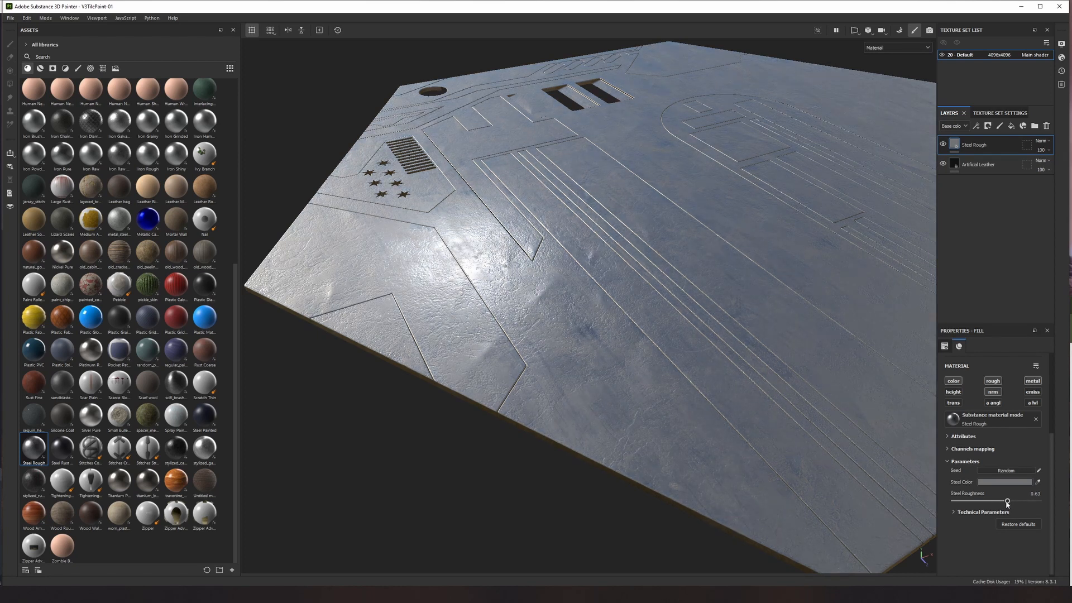
pyautogui.keyDown('alt'); pyautogui.moveTo(726, 391); pyautogui.dragTo(598, 354); pyautogui.keyUp('alt')
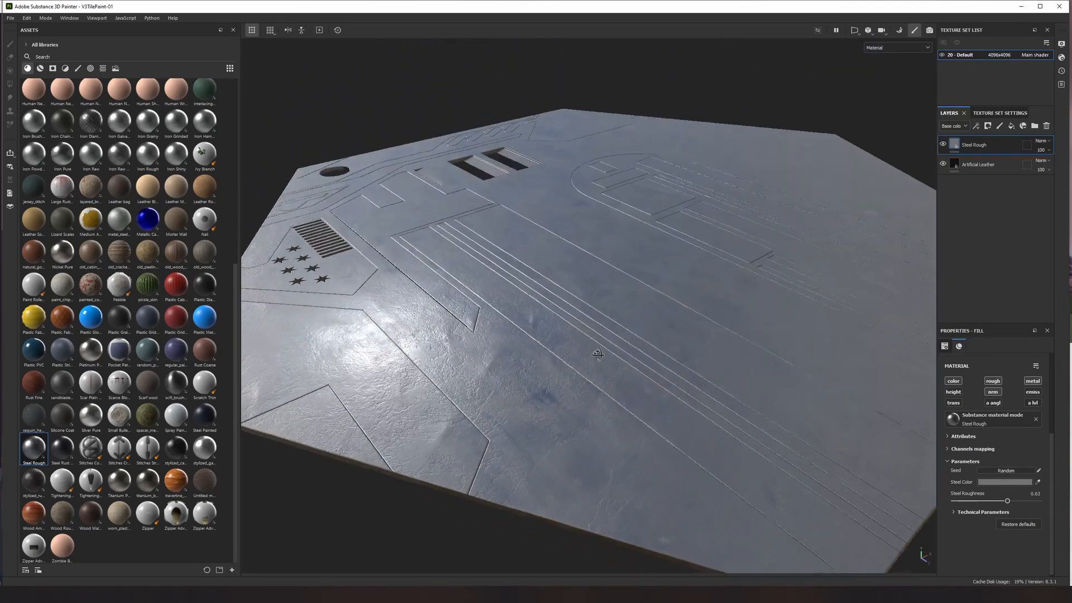
pyautogui.keyDown('shift'); pyautogui.moveTo(598, 354); pyautogui.dragTo(581, 353, button='right'); pyautogui.keyUp('shift')
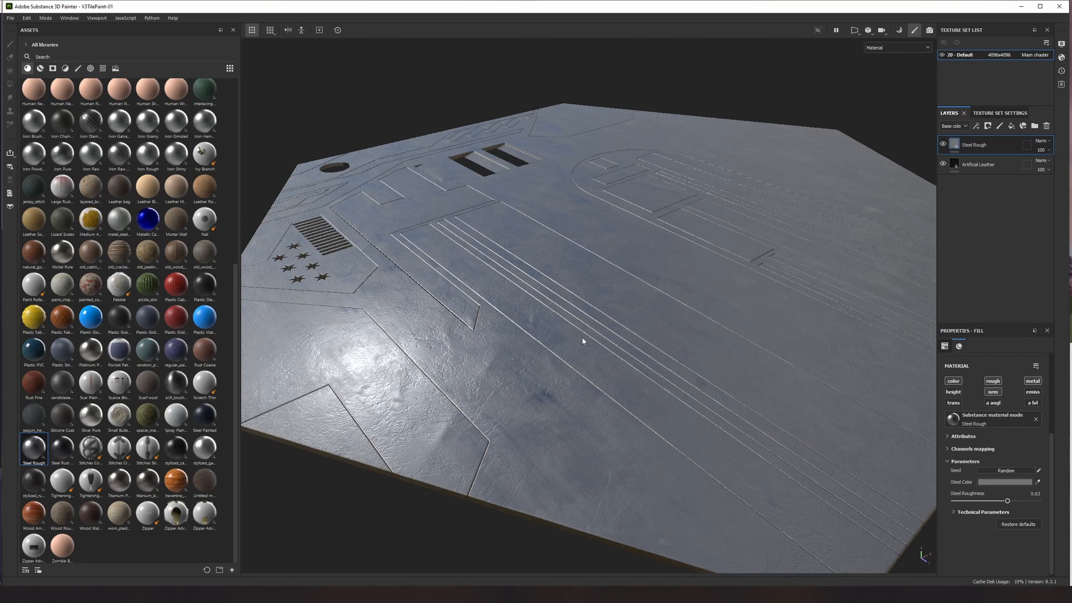
pyautogui.keyDown('alt'); pyautogui.moveTo(582, 337); pyautogui.dragTo(571, 370); pyautogui.keyUp('alt')
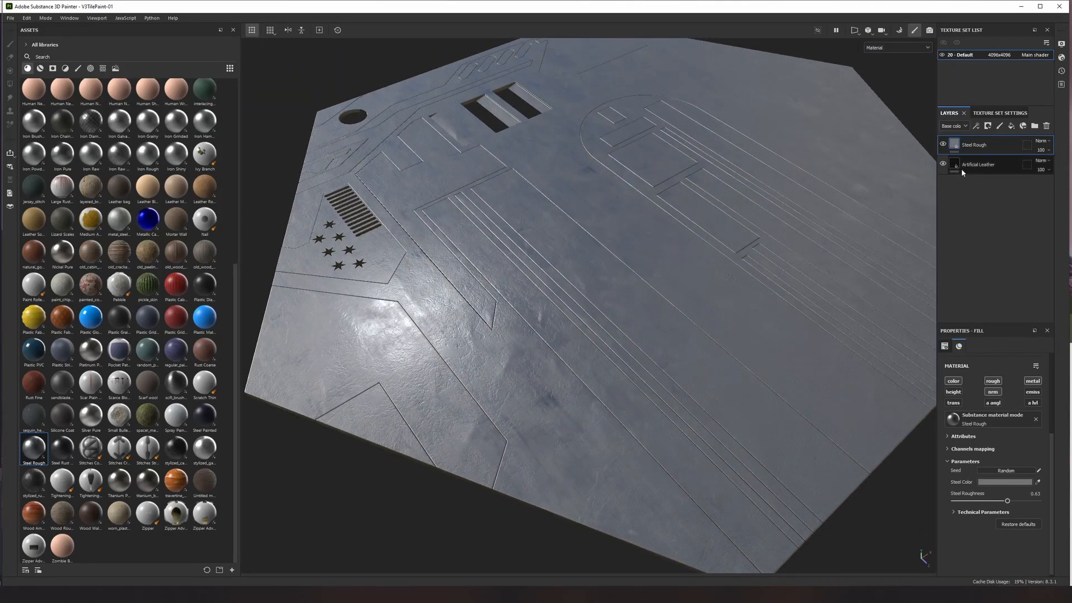
# - Duplicate the Steel Rough layer and set the copy's opacity in the Normal channel to 0
pyautogui.rightClick(998, 146)
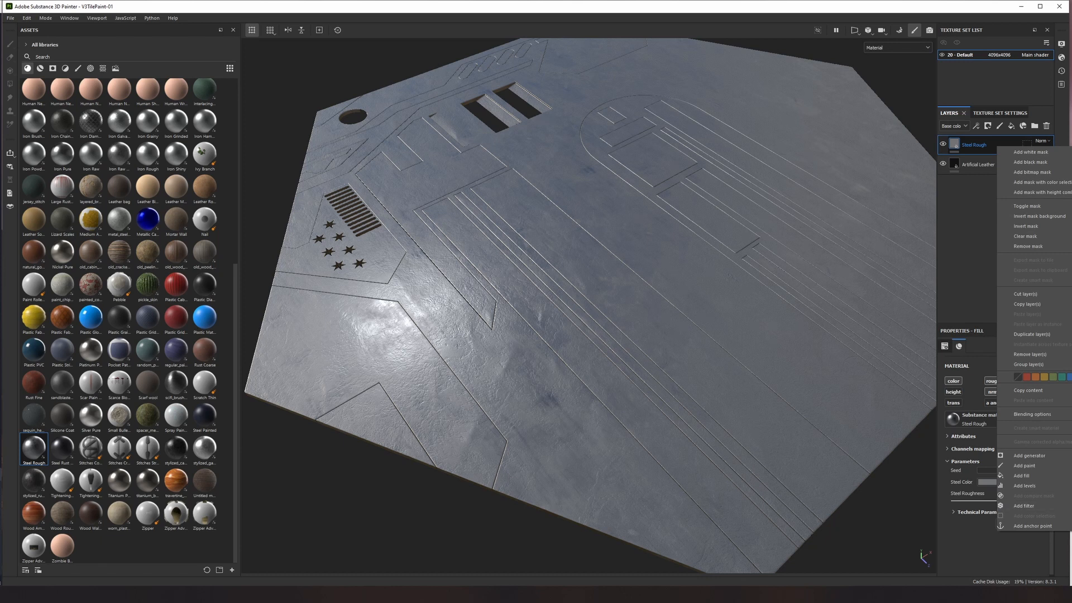
pyautogui.click(1054, 335)
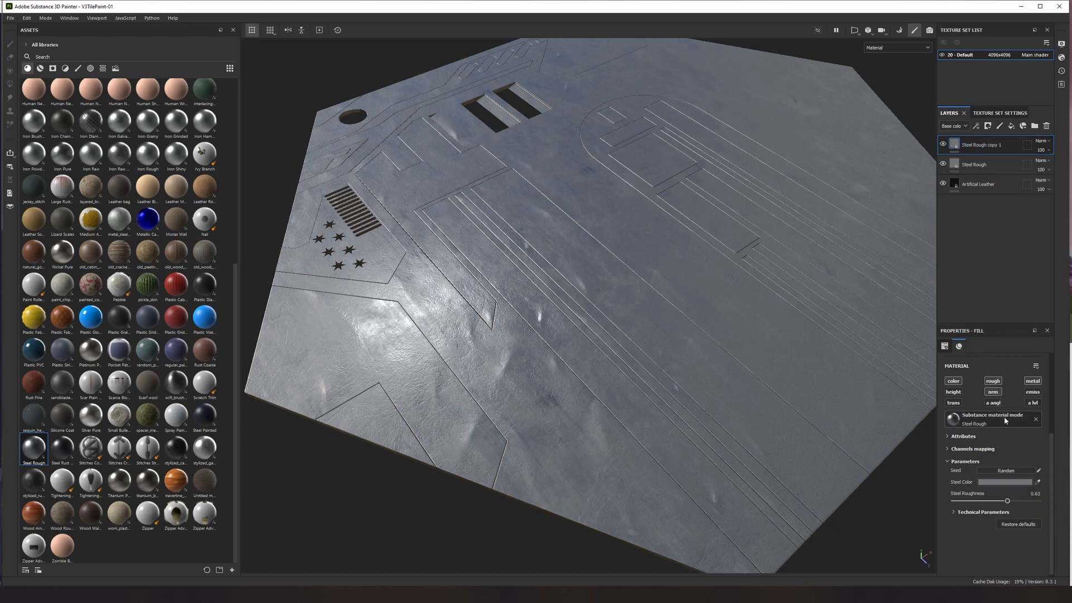
pyautogui.click(955, 126)
pyautogui.click(954, 179)
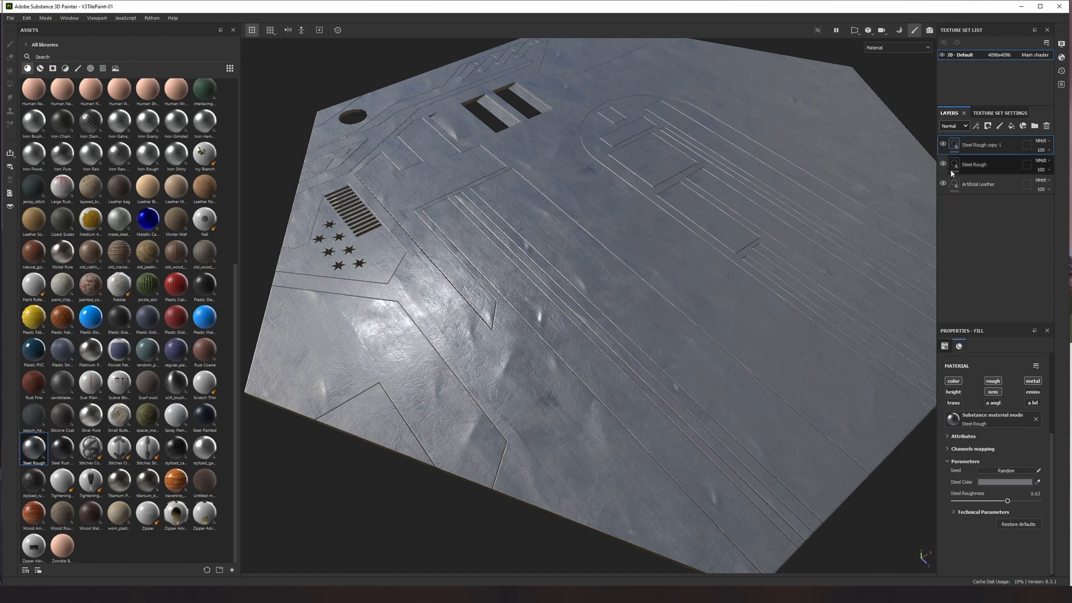
pyautogui.moveTo(1070, 166); pyautogui.dragTo(1019, 165)
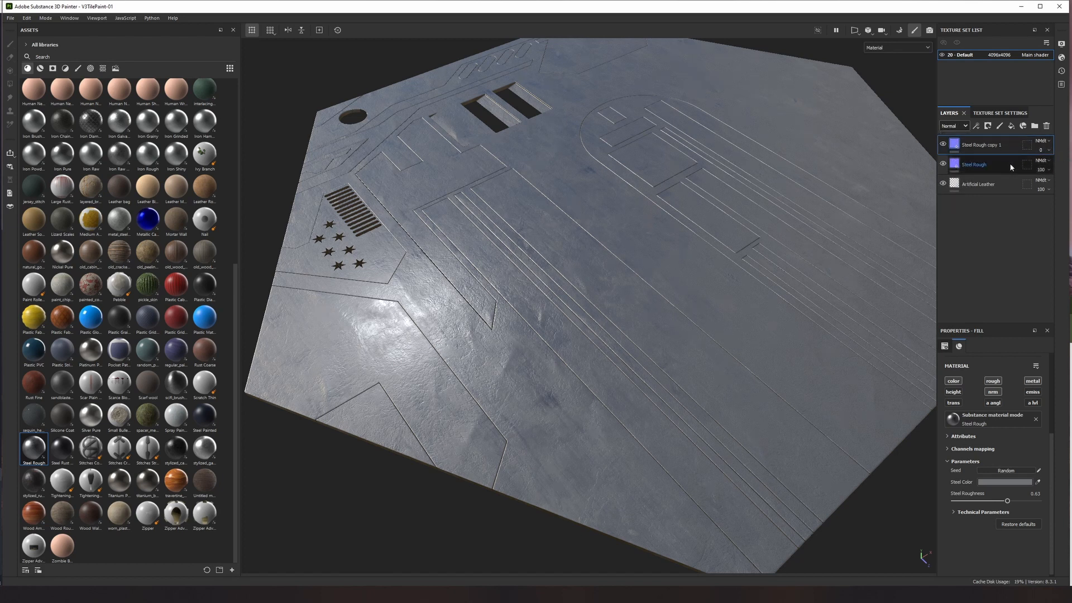
# - Lower the original Steel Rough layer's Normal channel opacity and set the copy's Steel Roughness to 0.52
pyautogui.click(1001, 164)
pyautogui.click(1050, 169)
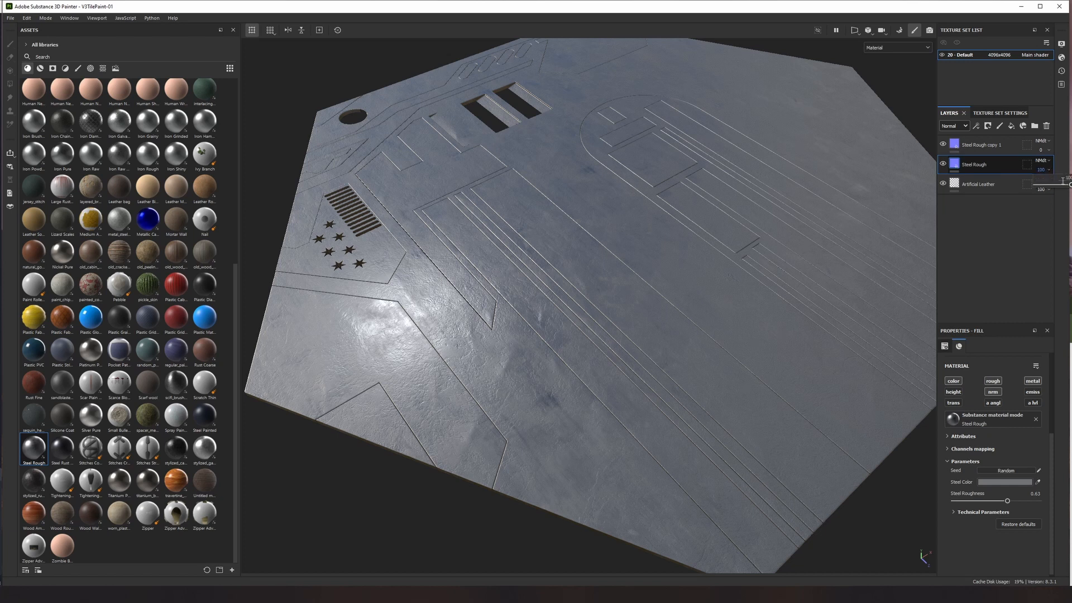
pyautogui.moveTo(1066, 185); pyautogui.dragTo(1057, 186)
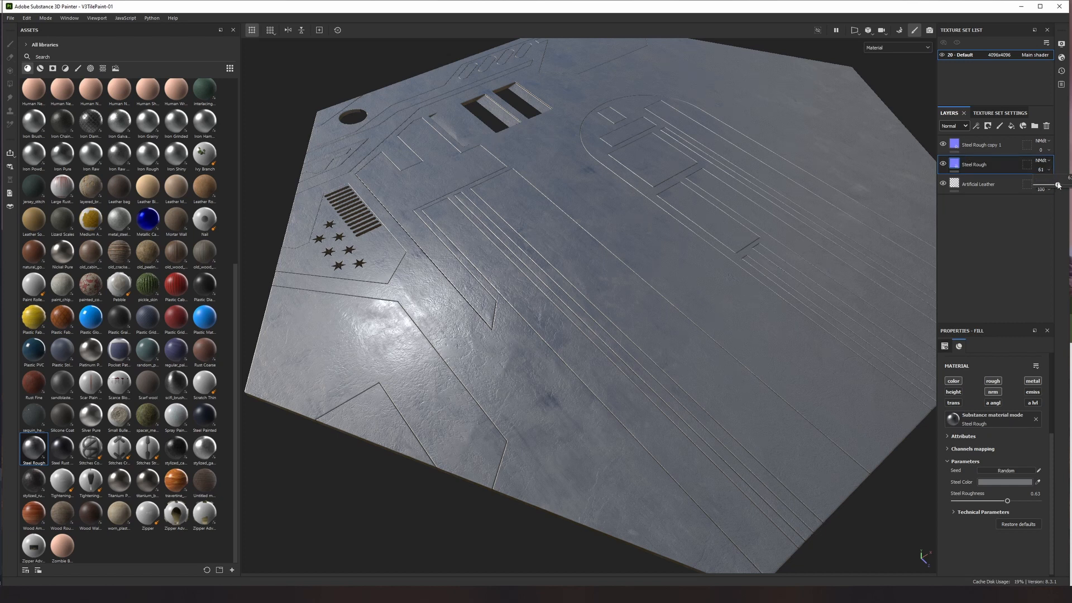
pyautogui.click(1001, 147)
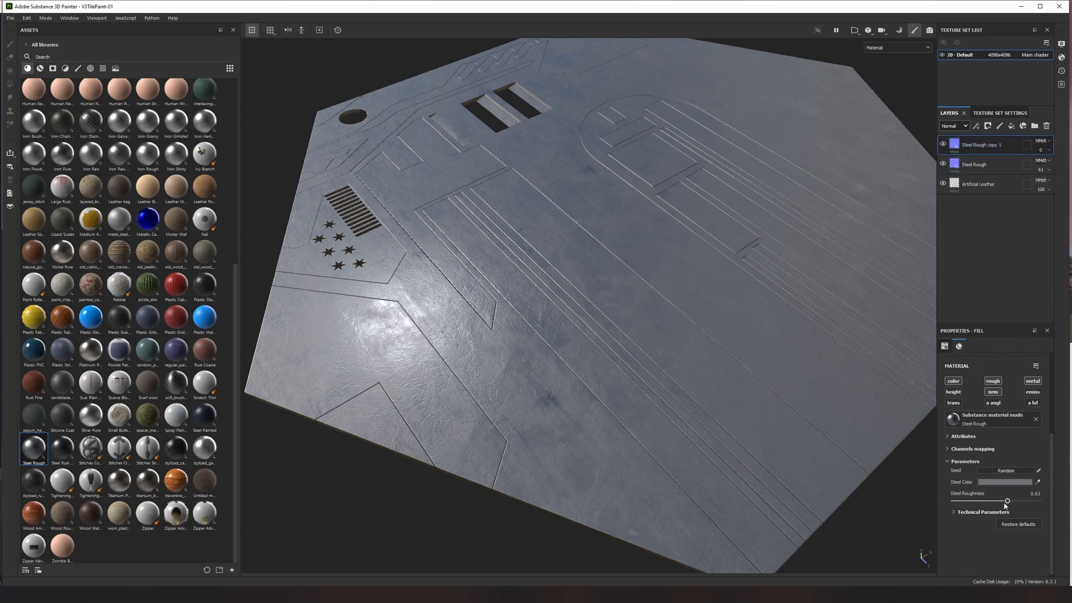
pyautogui.moveTo(1008, 502); pyautogui.dragTo(999, 503)
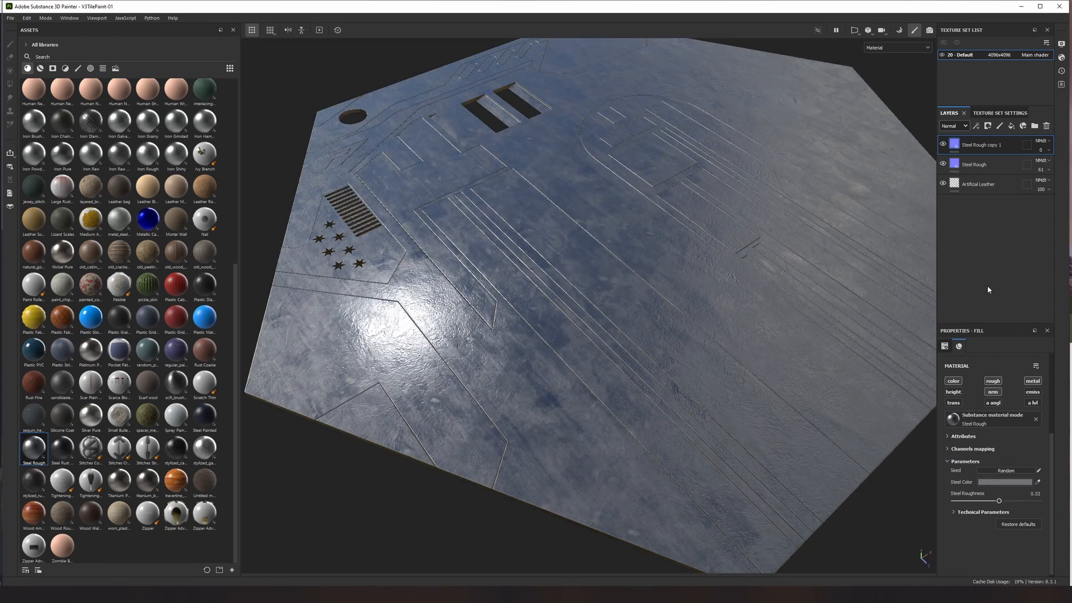
# - Add a black mask to the Steel Rough copy 1 layer
pyautogui.rightClick(994, 147)
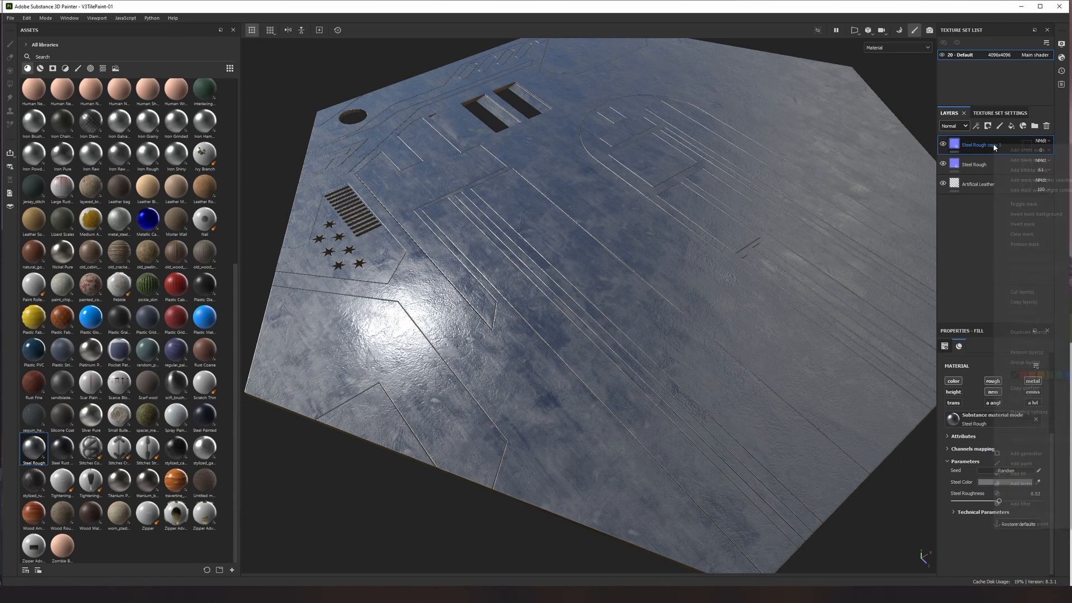
pyautogui.click(1022, 160)
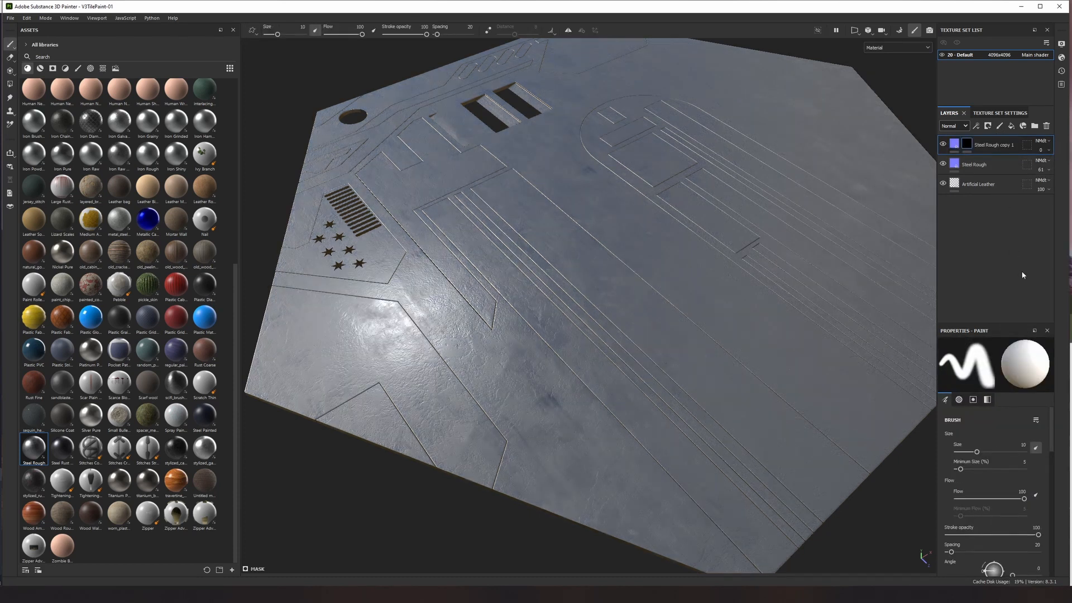
pyautogui.scroll(-6, 1014, 469)
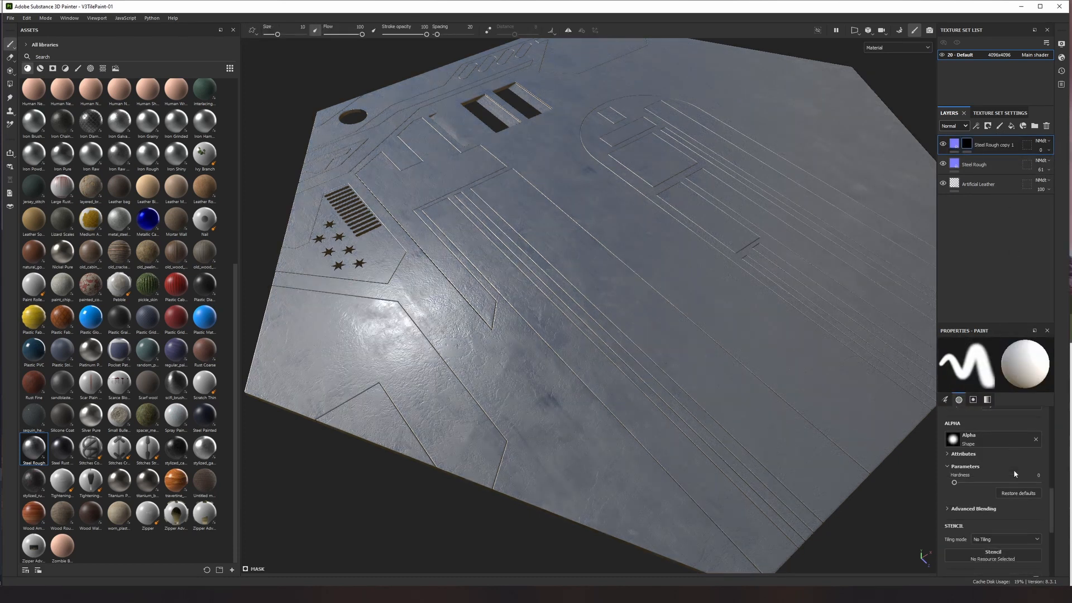
pyautogui.scroll(-3, 1014, 495)
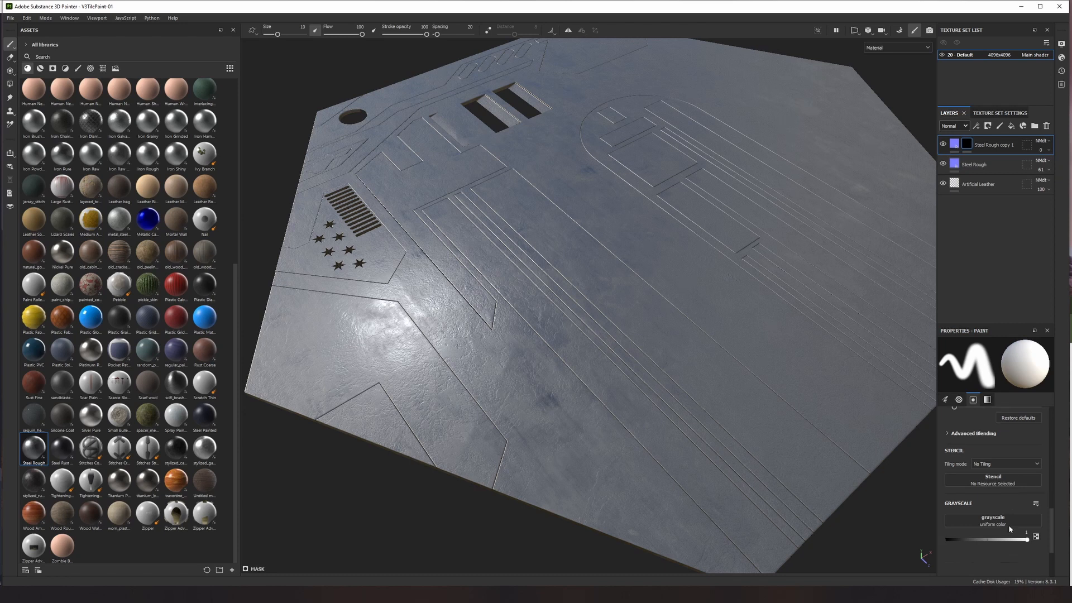
pyautogui.scroll(-1, 1010, 520)
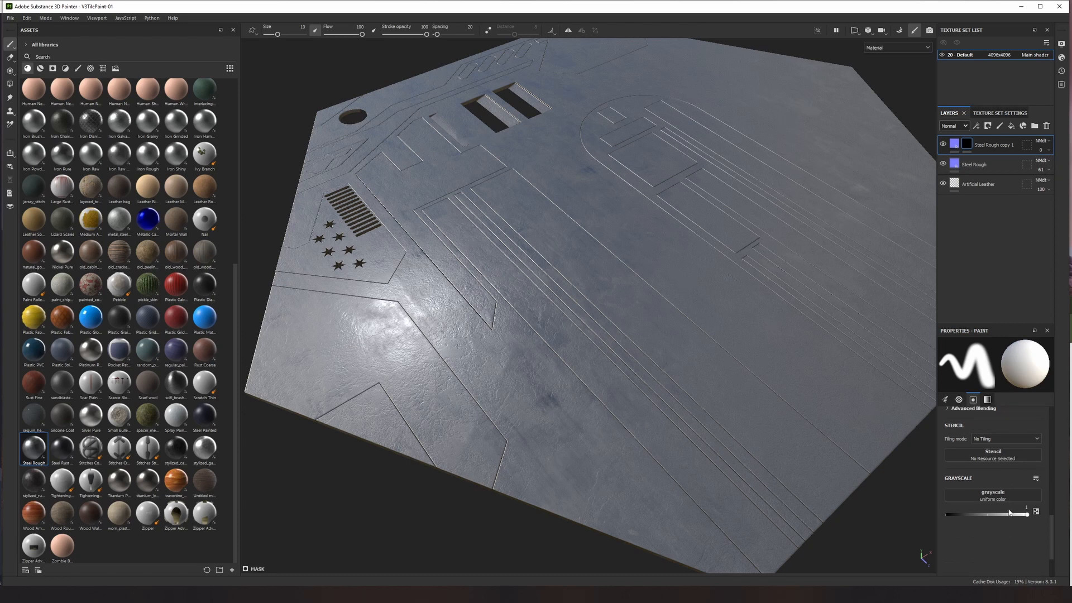
# - Add a fill to the Steel Rough copy's mask and assign the Directional Noise 2 texture as its grayscale
pyautogui.rightClick(967, 145)
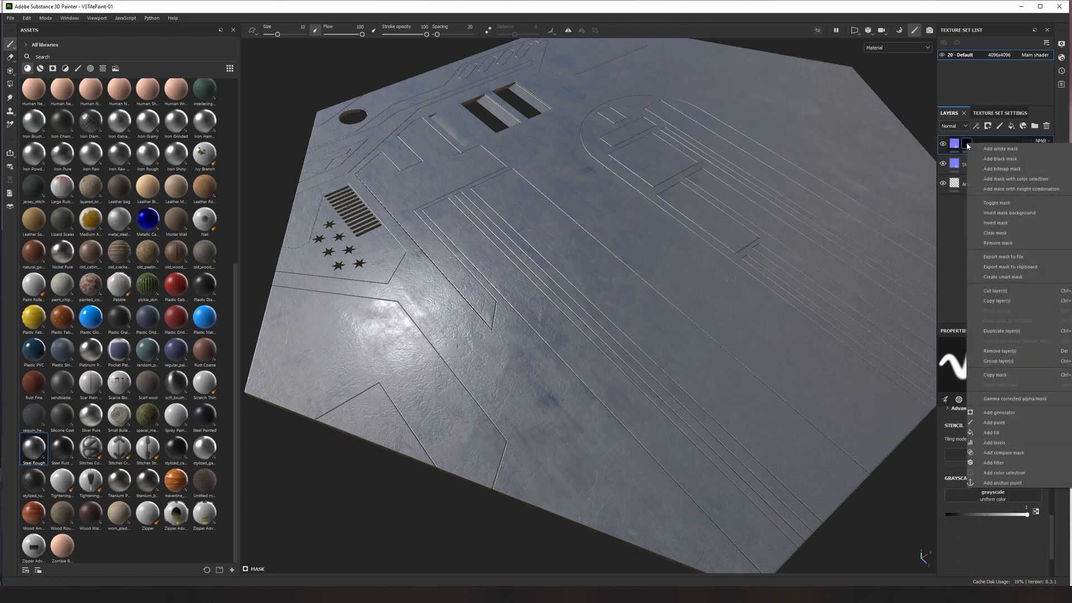
pyautogui.click(1012, 434)
pyautogui.click(983, 385)
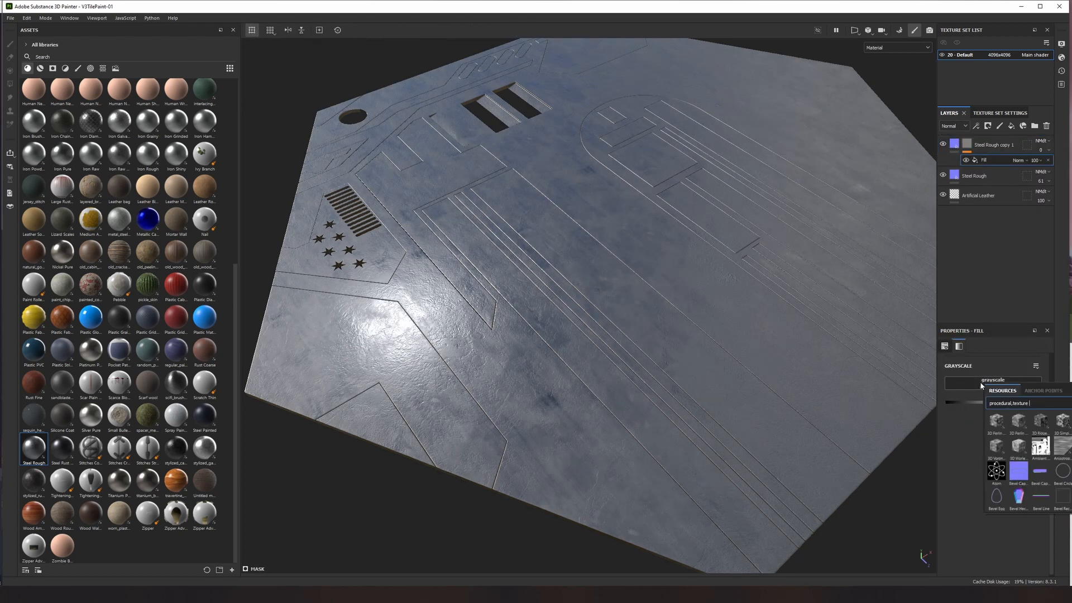
pyautogui.scroll(-5, 1046, 470)
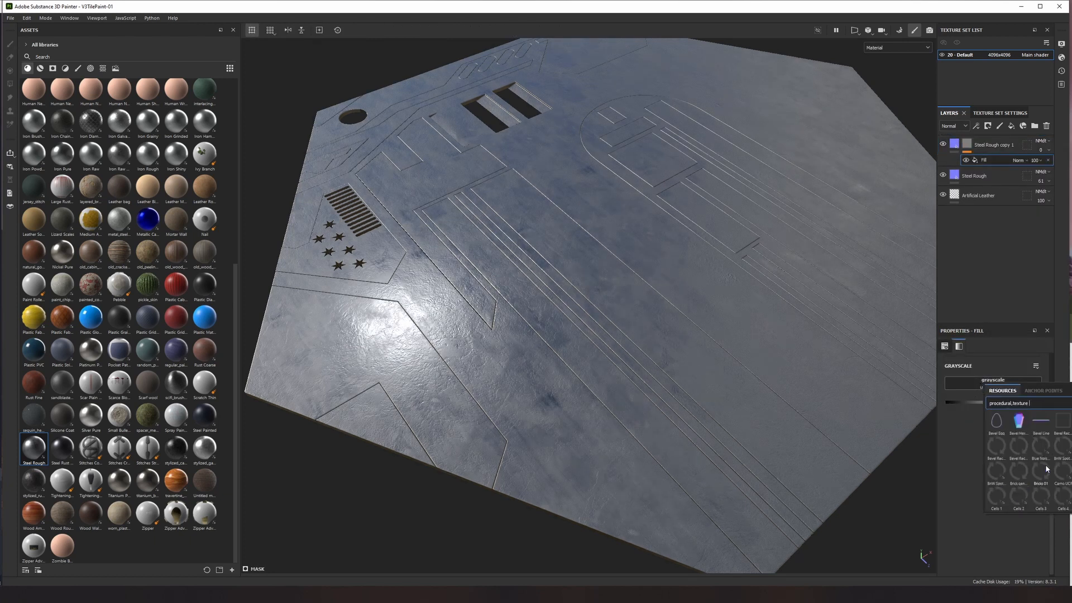
pyautogui.scroll(-3, 1047, 470)
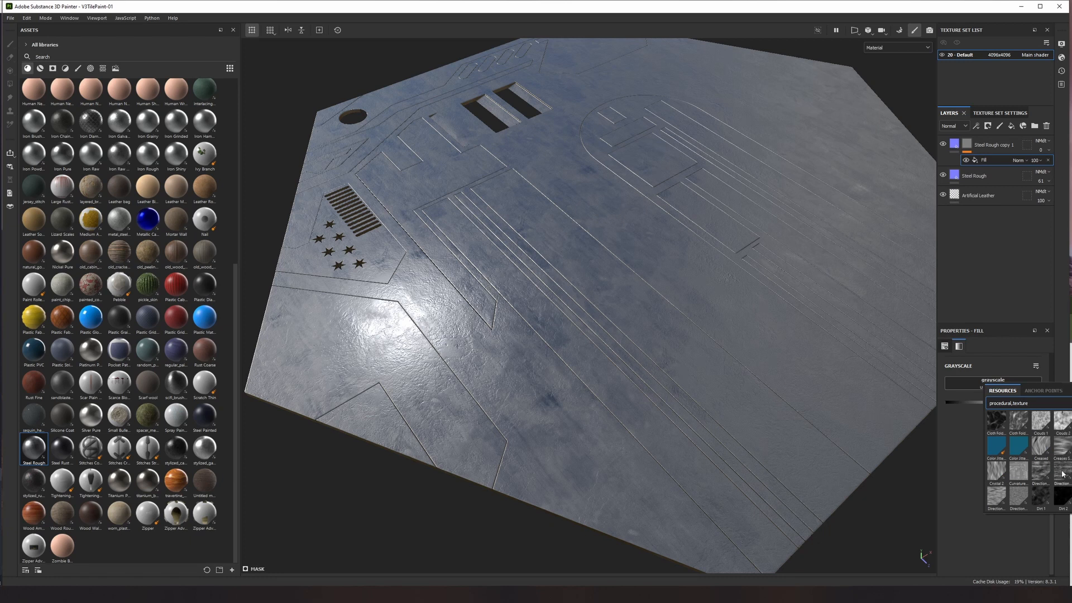
pyautogui.click(1063, 476)
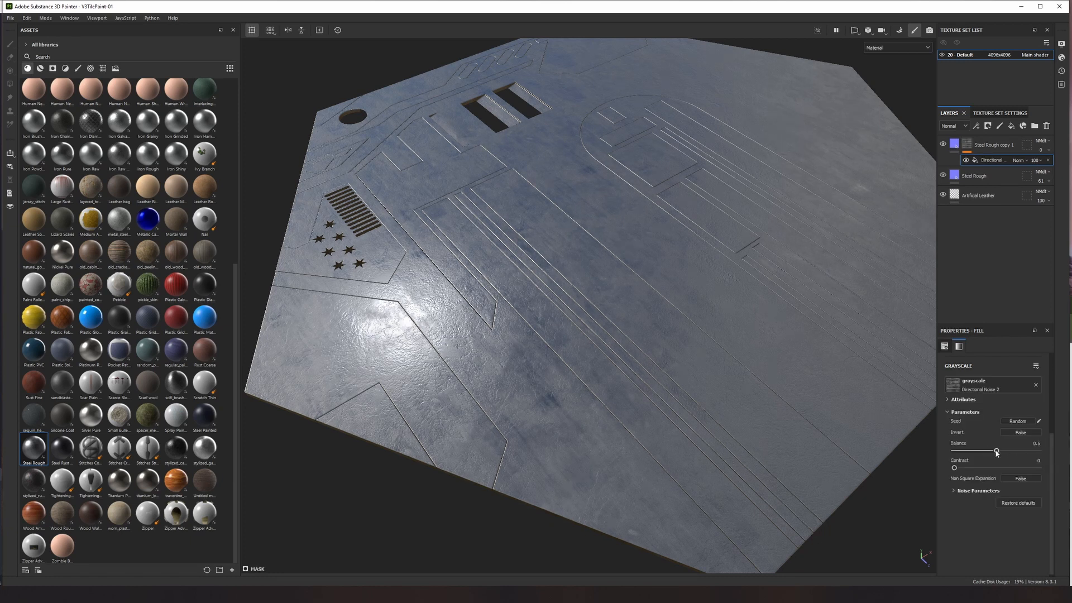
# - Set the mask noise's balance to 0.61, its rotation to 90 and its contrast to 0.89
pyautogui.moveTo(997, 452)
pyautogui.mouseDown()
pyautogui.moveTo(1024, 452)
pyautogui.moveTo(1006, 451)
pyautogui.mouseUp()
pyautogui.scroll(3, 1002, 433)
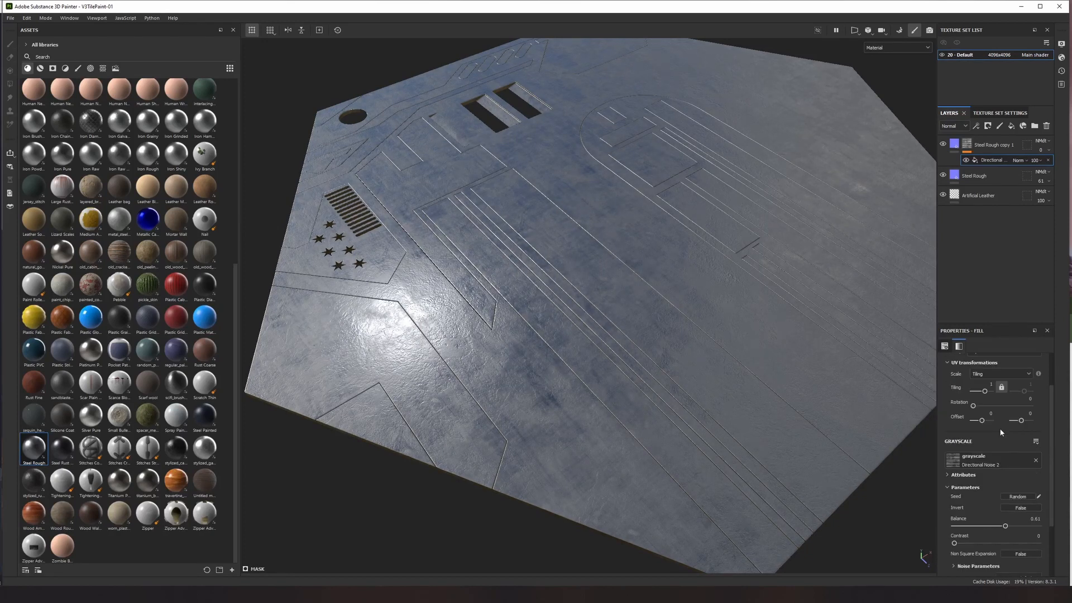
pyautogui.click(1012, 400)
pyautogui.write('90')
pyautogui.press('Return')
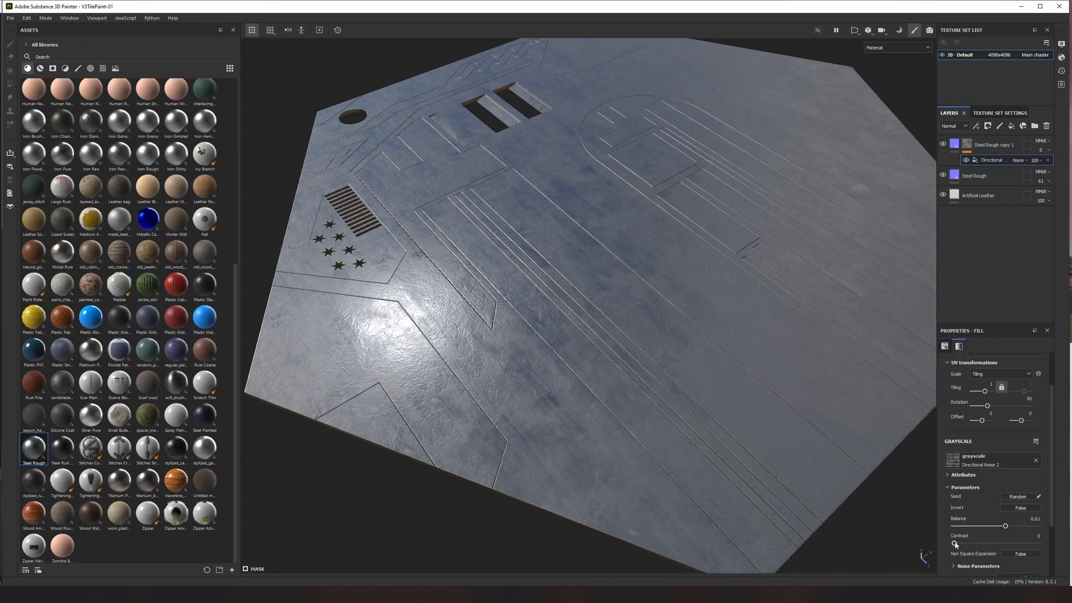
pyautogui.moveTo(955, 543)
pyautogui.mouseDown()
pyautogui.moveTo(1048, 537)
pyautogui.moveTo(1030, 535)
pyautogui.mouseUp()
pyautogui.keyDown('alt'); pyautogui.moveTo(591, 381); pyautogui.dragTo(900, 131); pyautogui.keyUp('alt')
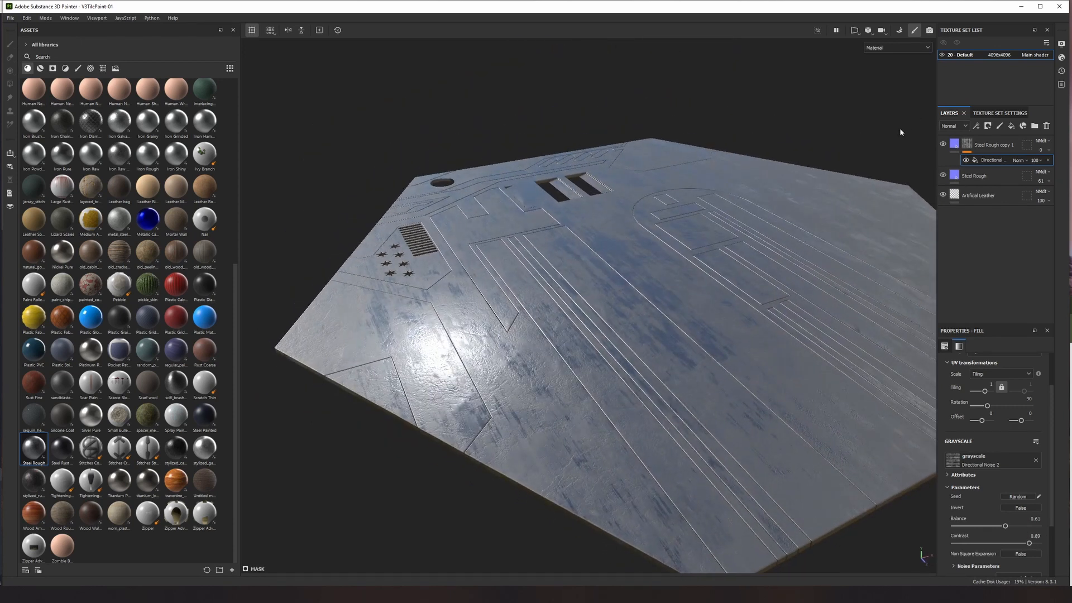
# - Compare the panel with and without the Steel Rough copy, and set that layer's Steel Roughness to 0.57
pyautogui.click(943, 145)
pyautogui.click(943, 144)
pyautogui.click(943, 145)
pyautogui.click(944, 145)
pyautogui.click(954, 144)
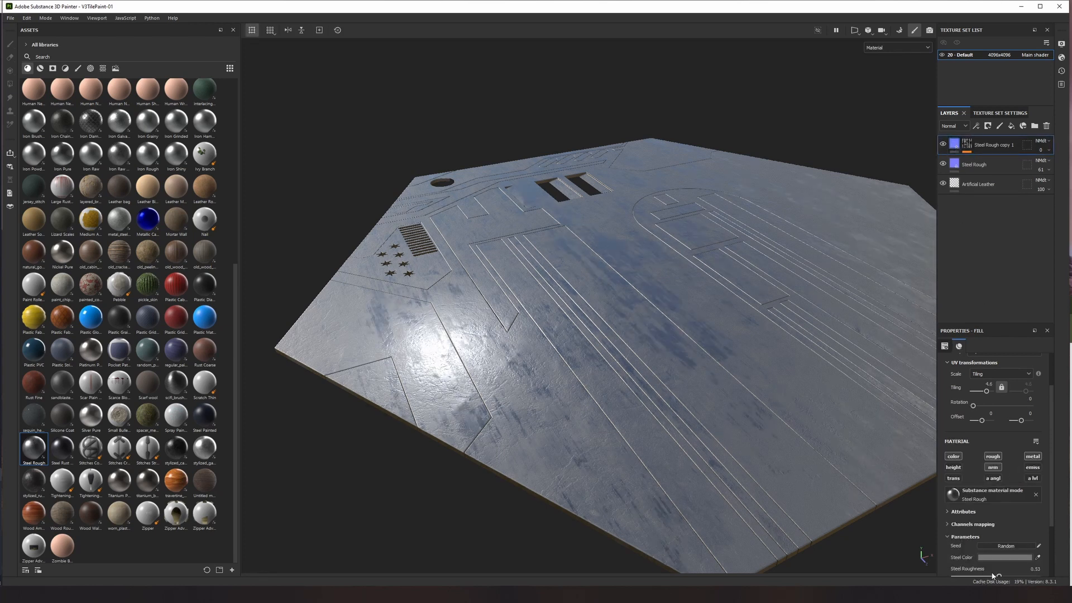
pyautogui.moveTo(1000, 577); pyautogui.dragTo(1004, 577)
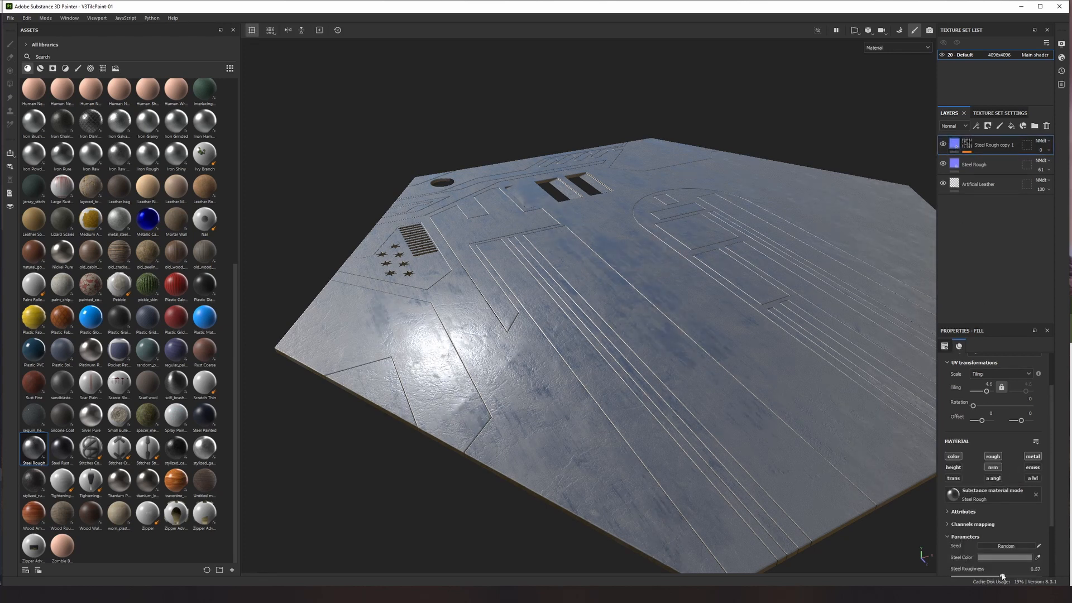
# - Examine the directional variation and highlights on the steel surface up close and from several angles
pyautogui.moveTo(669, 294)
pyautogui.keyDown('alt'); pyautogui.mouseDown()
pyautogui.moveTo(696, 402)
pyautogui.moveTo(669, 309)
pyautogui.mouseUp(); pyautogui.keyUp('alt')
pyautogui.scroll(3, 554, 388)
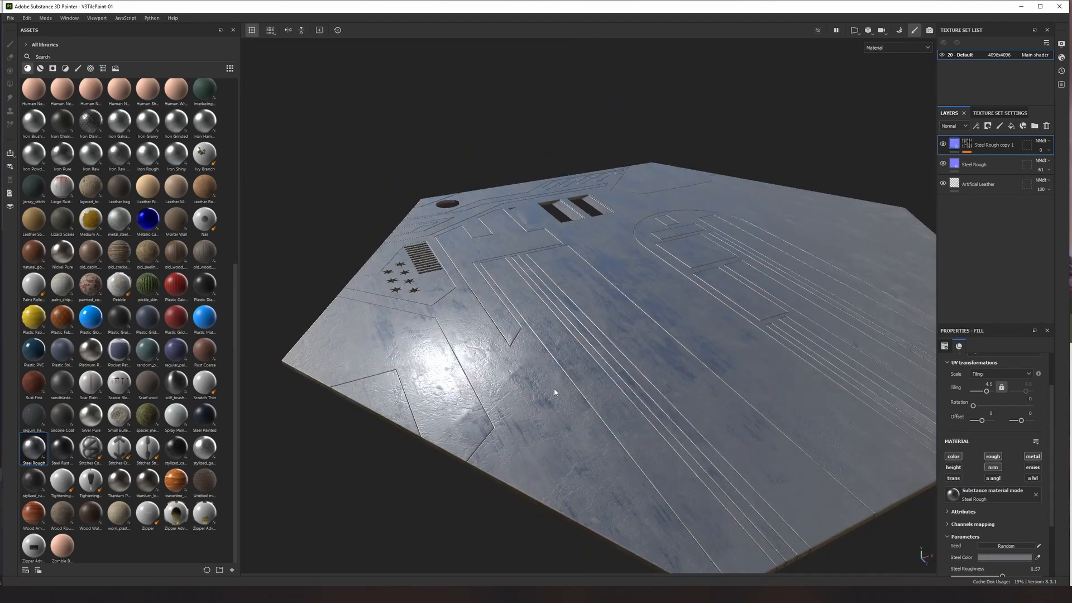
pyautogui.keyDown('alt'); pyautogui.moveTo(555, 393); pyautogui.dragTo(639, 335, button='middle'); pyautogui.keyUp('alt')
pyautogui.keyDown('alt'); pyautogui.moveTo(639, 335); pyautogui.dragTo(611, 371); pyautogui.keyUp('alt')
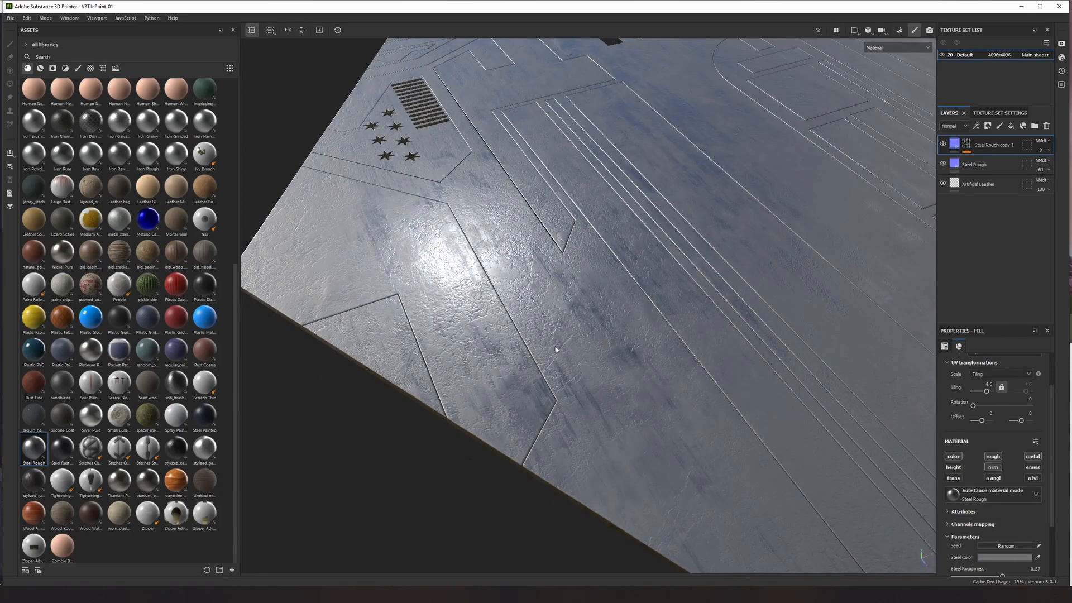
pyautogui.scroll(-4, 557, 316)
pyautogui.keyDown('alt'); pyautogui.moveTo(555, 315); pyautogui.dragTo(656, 329); pyautogui.keyUp('alt')
pyautogui.scroll(3, 626, 361)
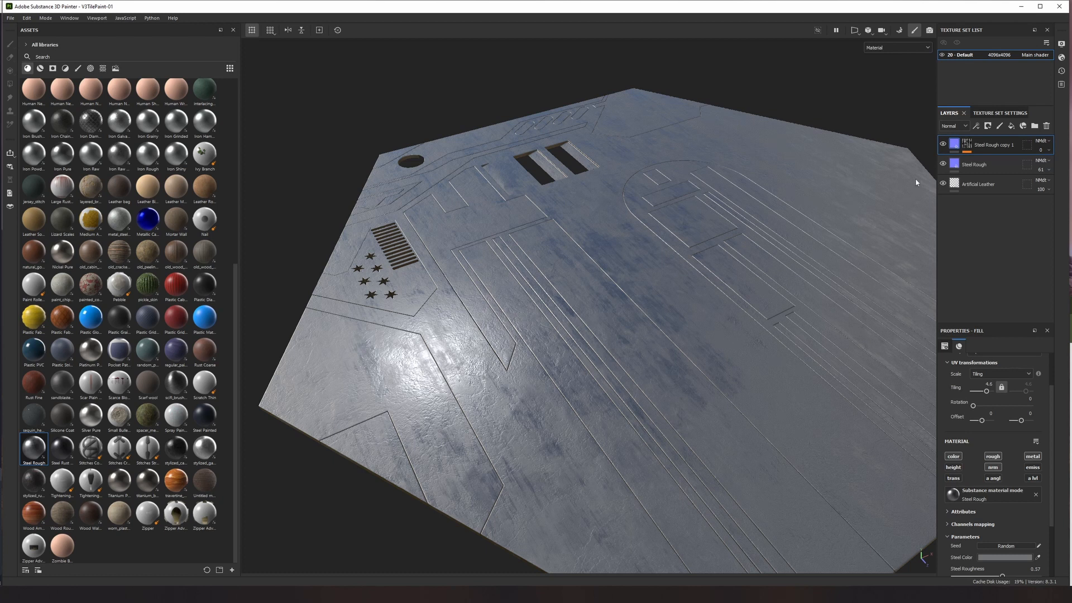
# - Add a new fill layer above the Steel Rough copy and rename it dirt
pyautogui.click(1012, 127)
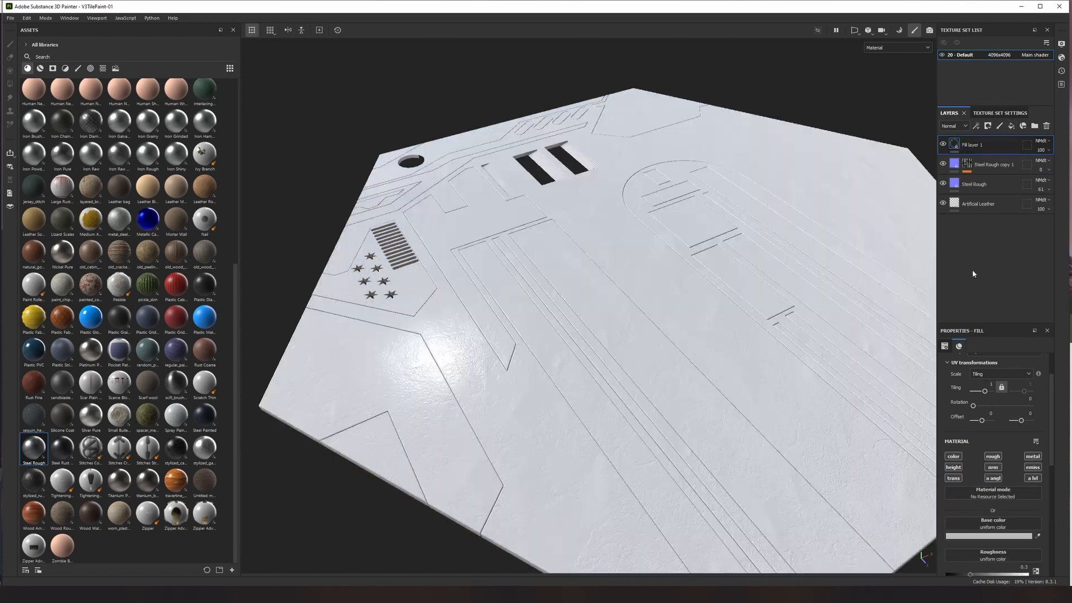
pyautogui.doubleClick(979, 145)
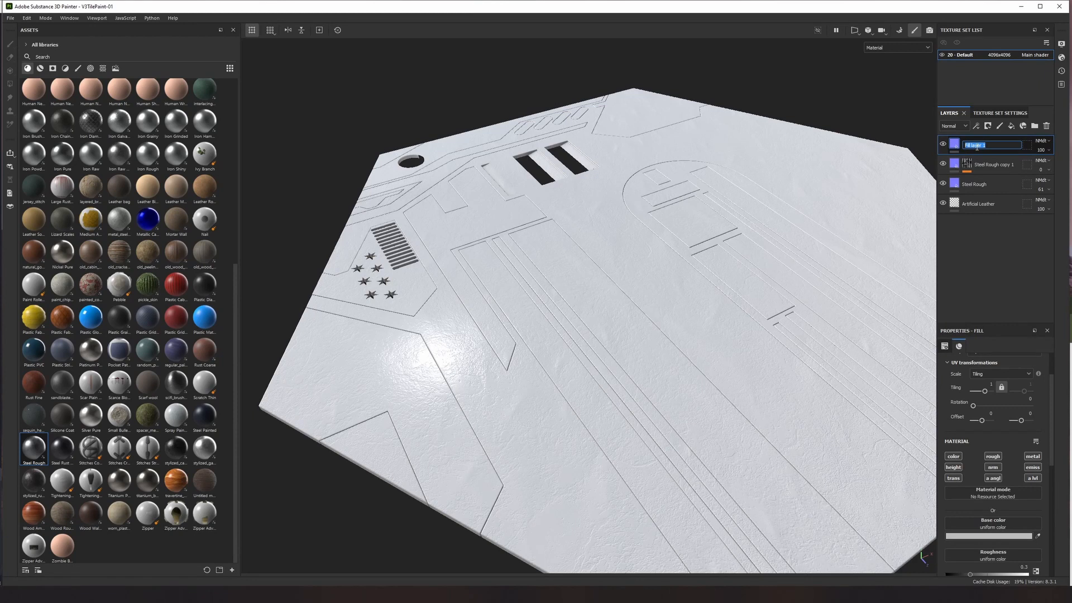
pyautogui.write('dirt')
pyautogui.press('Return')
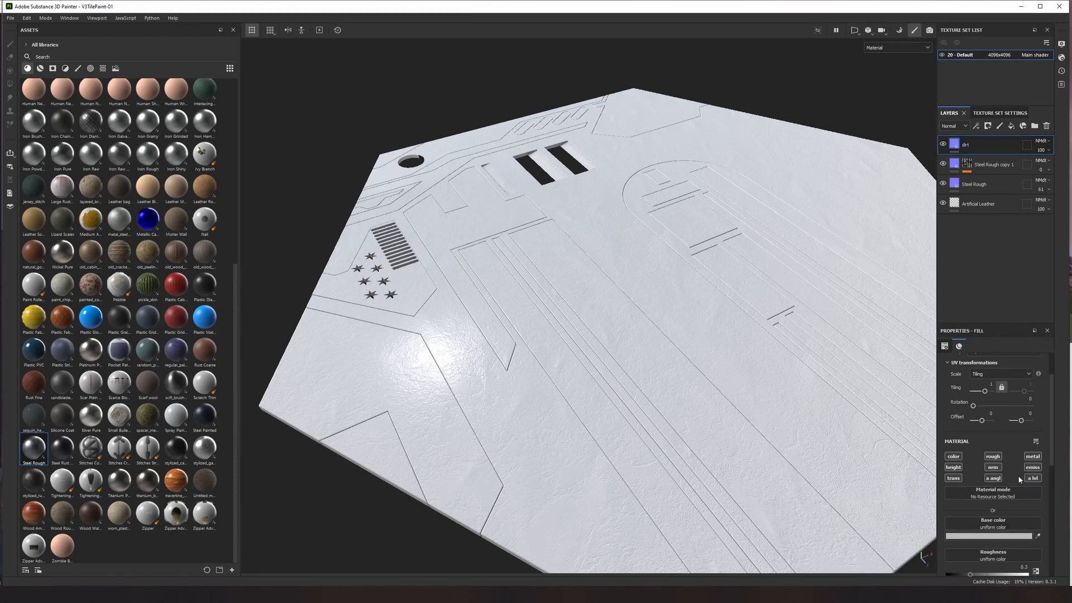
# - Change the dirt layer's base color to a very dark gray
pyautogui.click(954, 456)
pyautogui.click(954, 457)
pyautogui.click(1002, 537)
pyautogui.moveTo(1012, 464); pyautogui.dragTo(1003, 463)
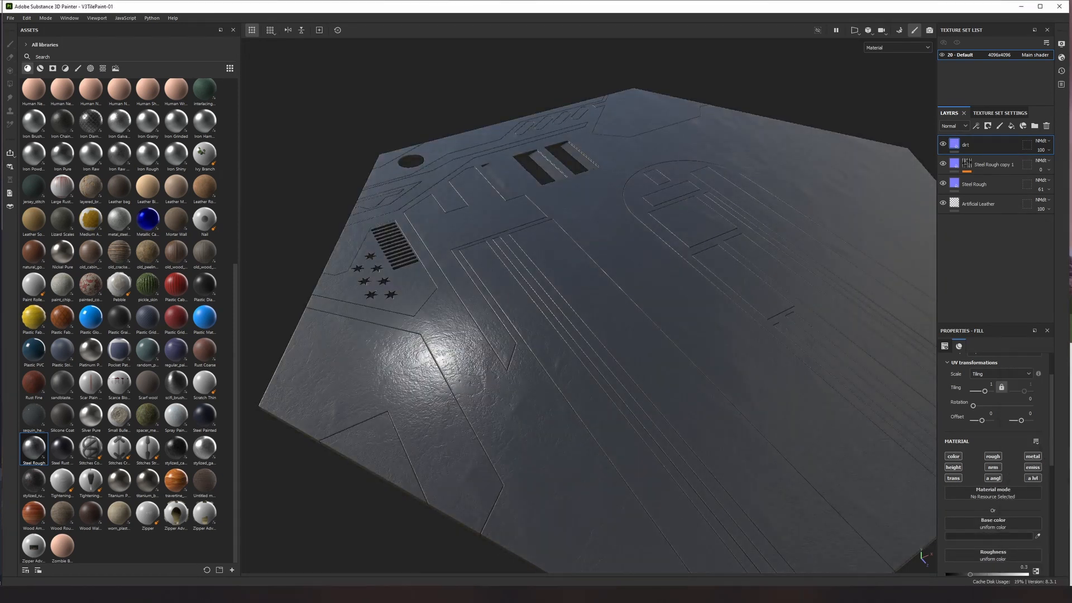
# - Set the dirt layer's roughness to about 0.66 and its metallic value to 1
pyautogui.scroll(-1, 1020, 487)
pyautogui.moveTo(981, 549); pyautogui.dragTo(1002, 548)
pyautogui.scroll(-3, 999, 544)
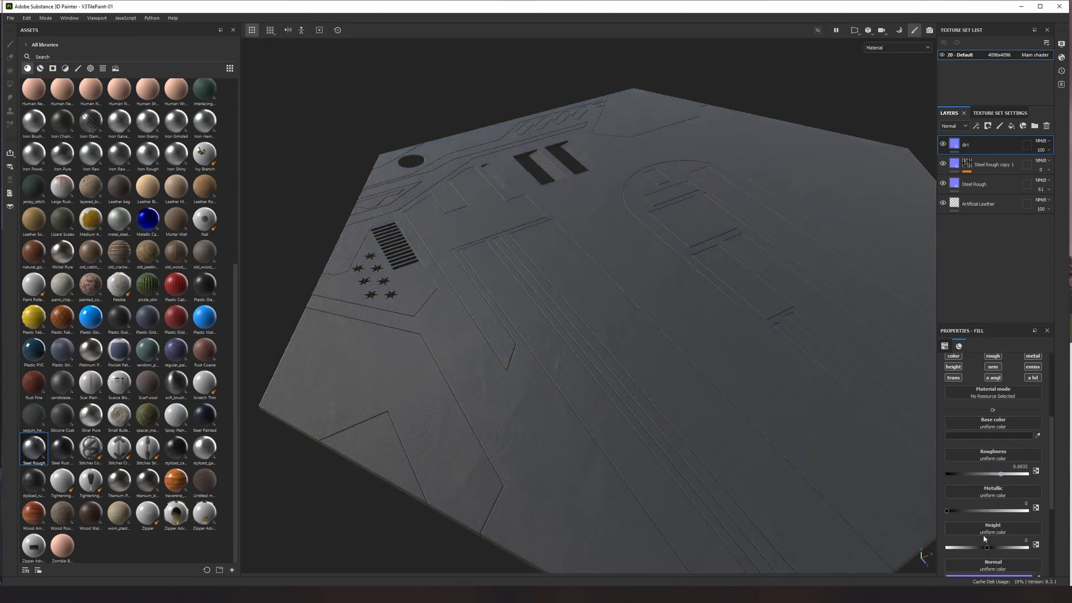
pyautogui.moveTo(954, 511); pyautogui.dragTo(1030, 512)
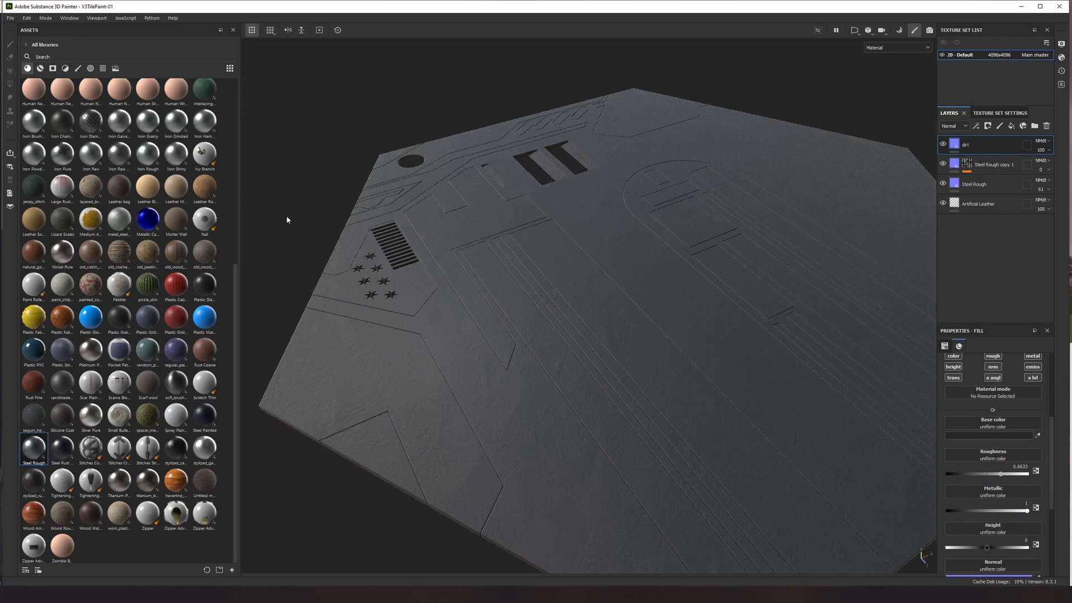
# - Browse the smart mask previews and apply the Gun Edges smart mask to the dirt layer
pyautogui.click(52, 69)
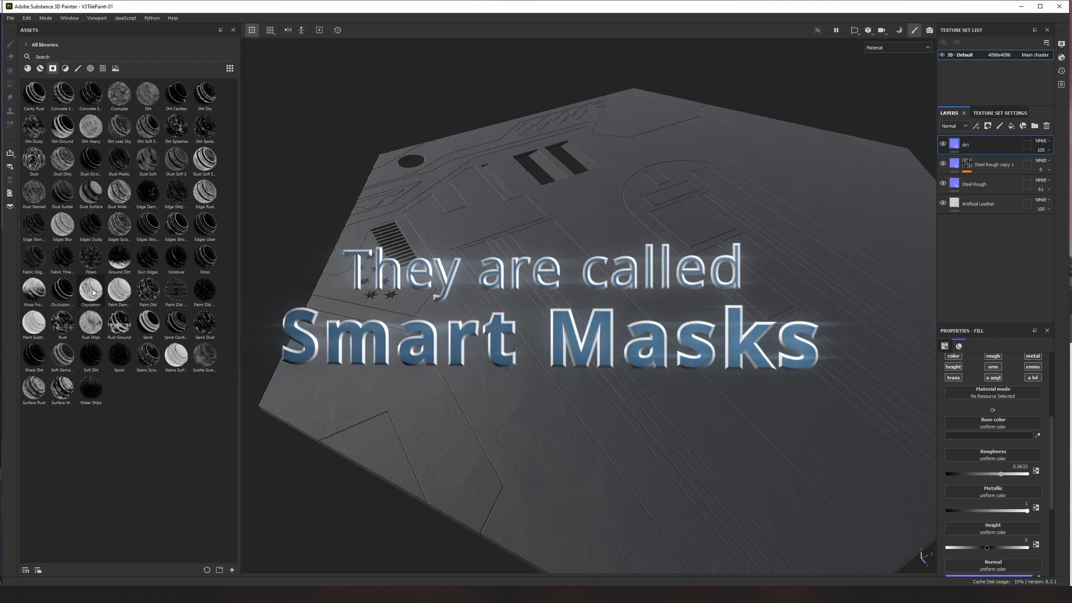
pyautogui.moveTo(93, 291)
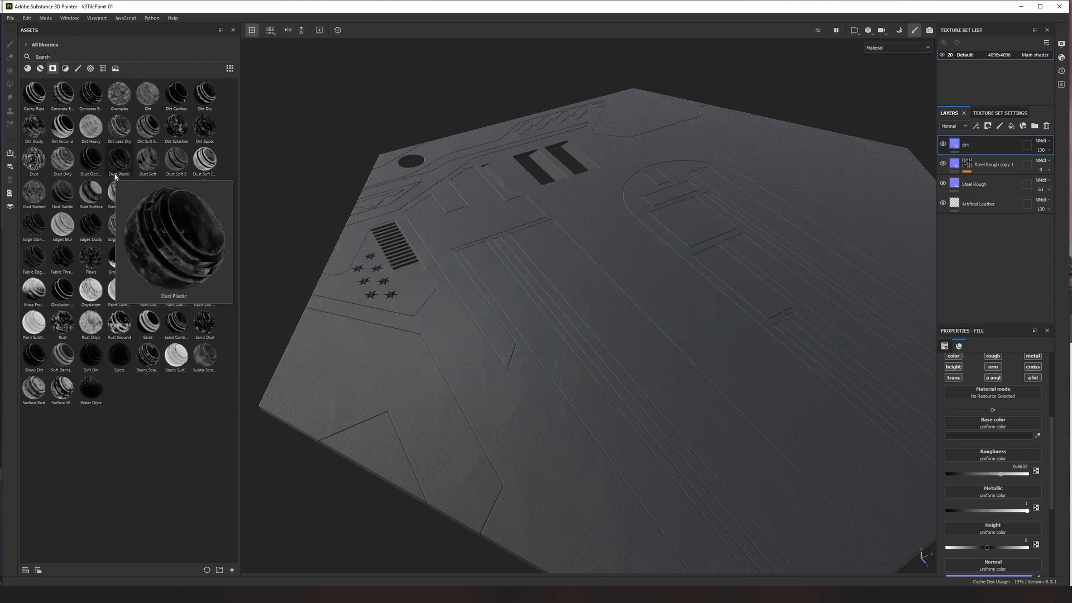
pyautogui.moveTo(125, 132)
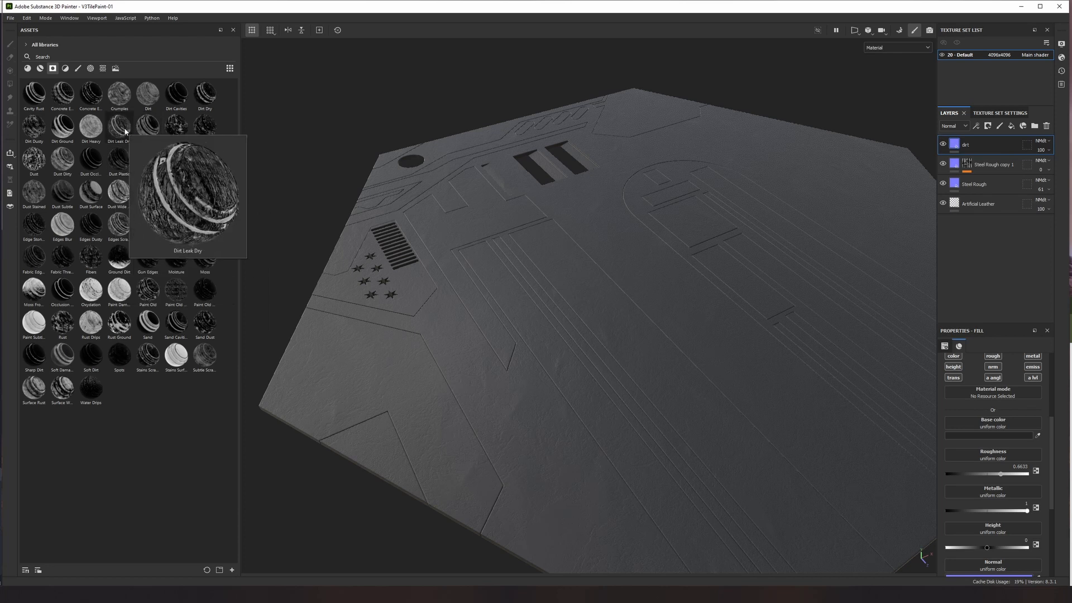
pyautogui.moveTo(147, 368)
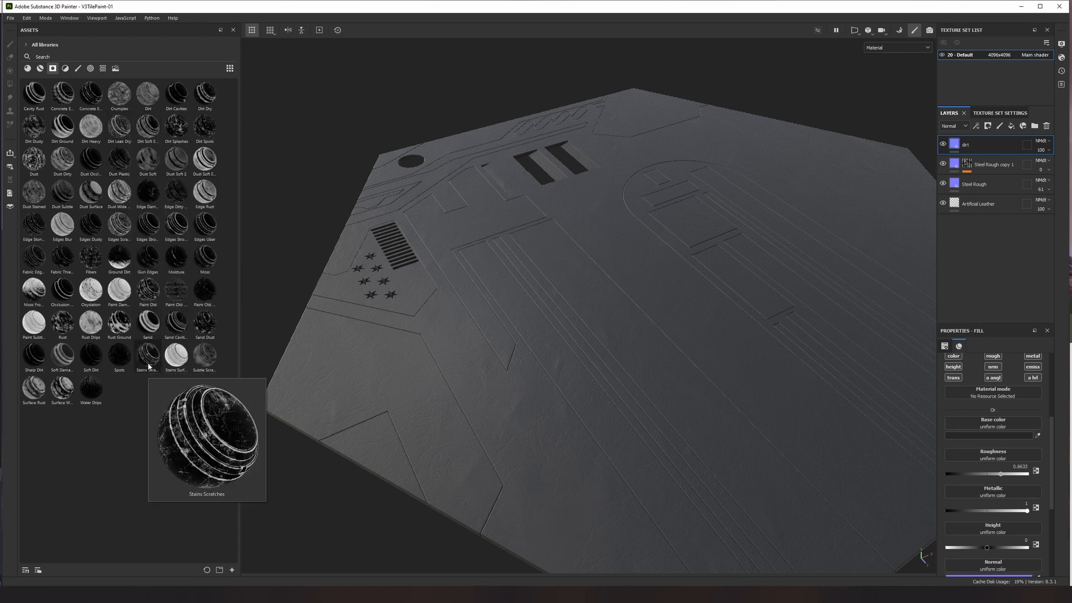
pyautogui.moveTo(134, 331)
pyautogui.moveTo(148, 258)
pyautogui.mouseDown()
pyautogui.moveTo(250, 256)
pyautogui.moveTo(968, 144)
pyautogui.mouseUp()
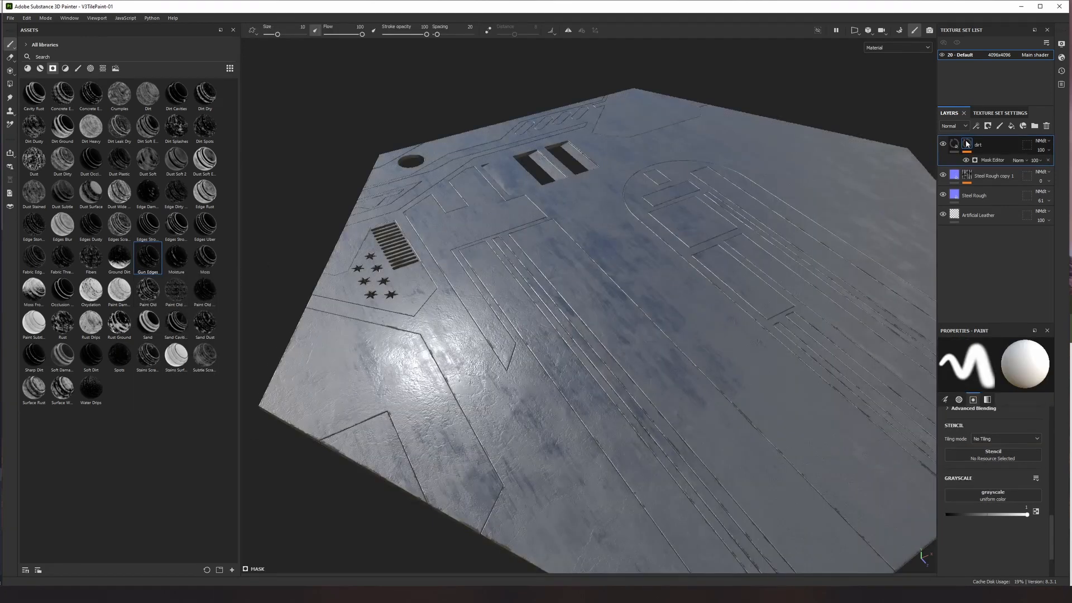
# - Set the Global Balance of the dirt mask's Mask Editor to 0.66 and turn on Global Invert
pyautogui.scroll(5, 569, 398)
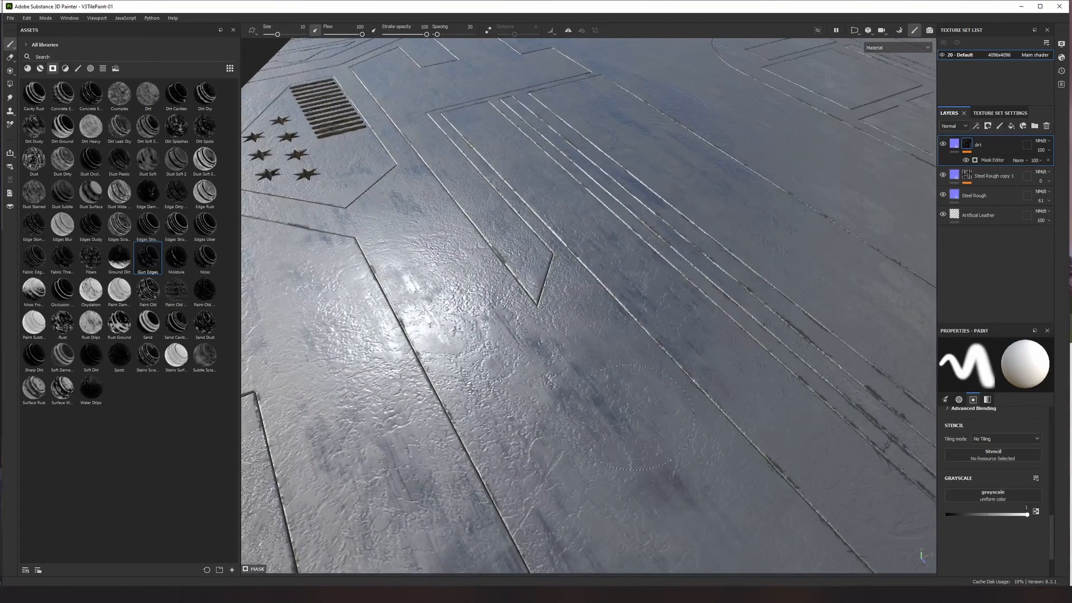
pyautogui.click(978, 161)
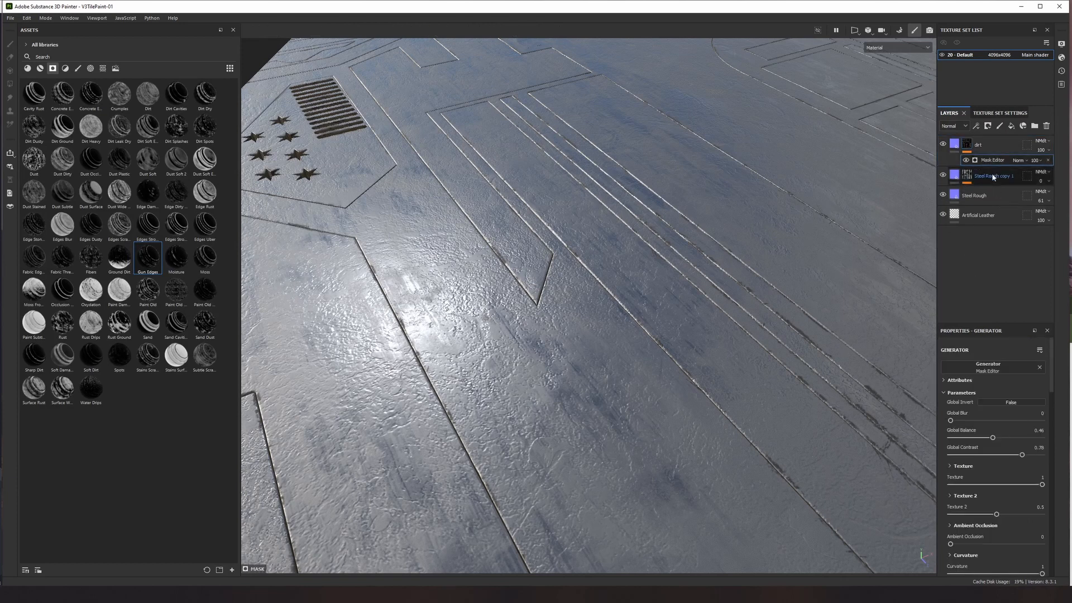
pyautogui.moveTo(990, 439); pyautogui.dragTo(1012, 439)
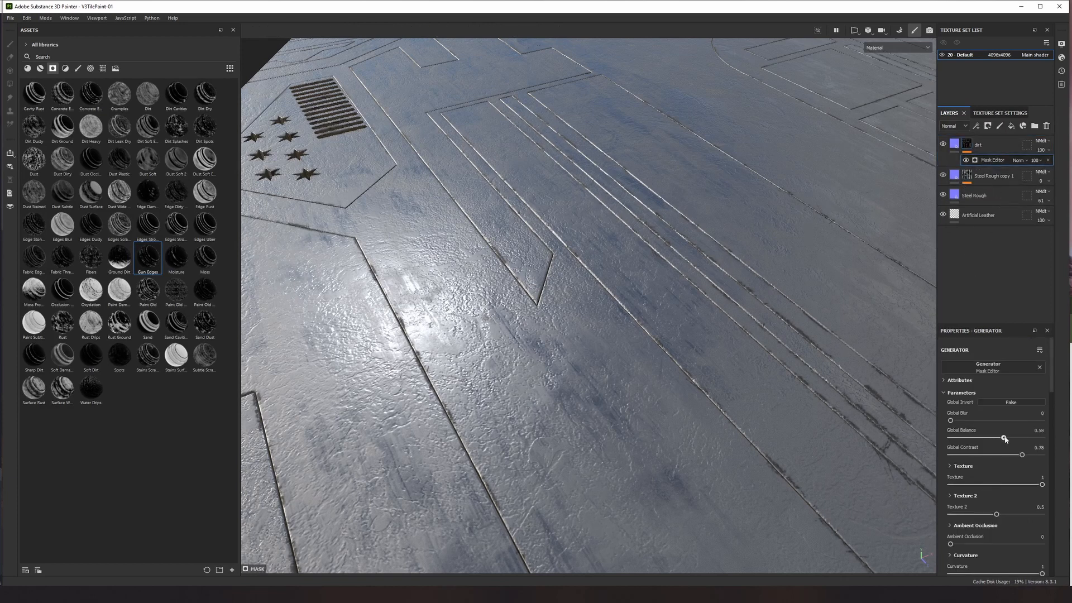
pyautogui.scroll(-5, 686, 390)
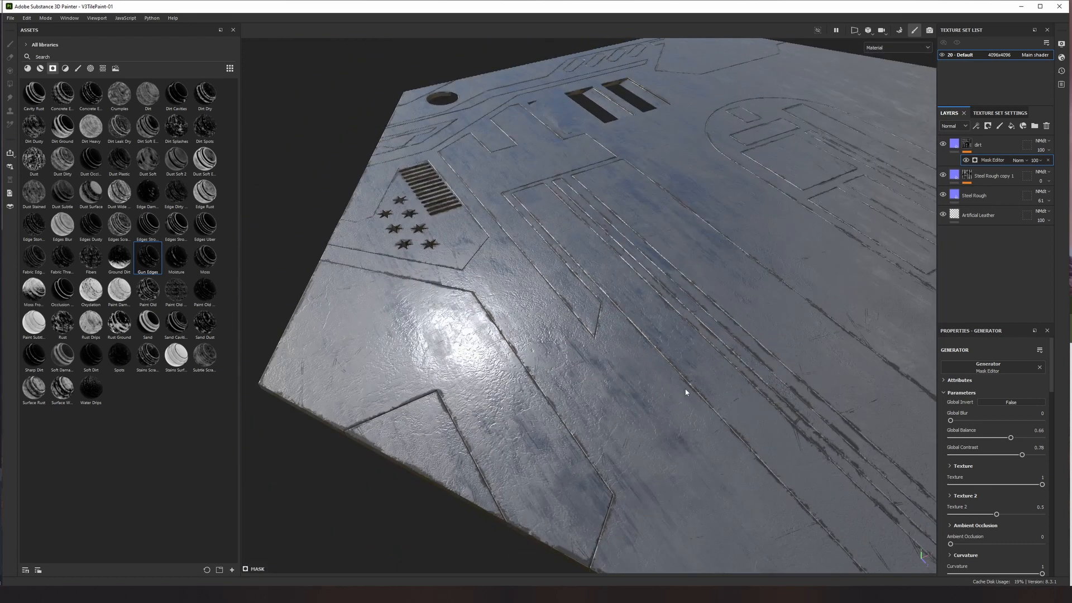
pyautogui.keyDown('alt'); pyautogui.moveTo(680, 399); pyautogui.dragTo(597, 387); pyautogui.keyUp('alt')
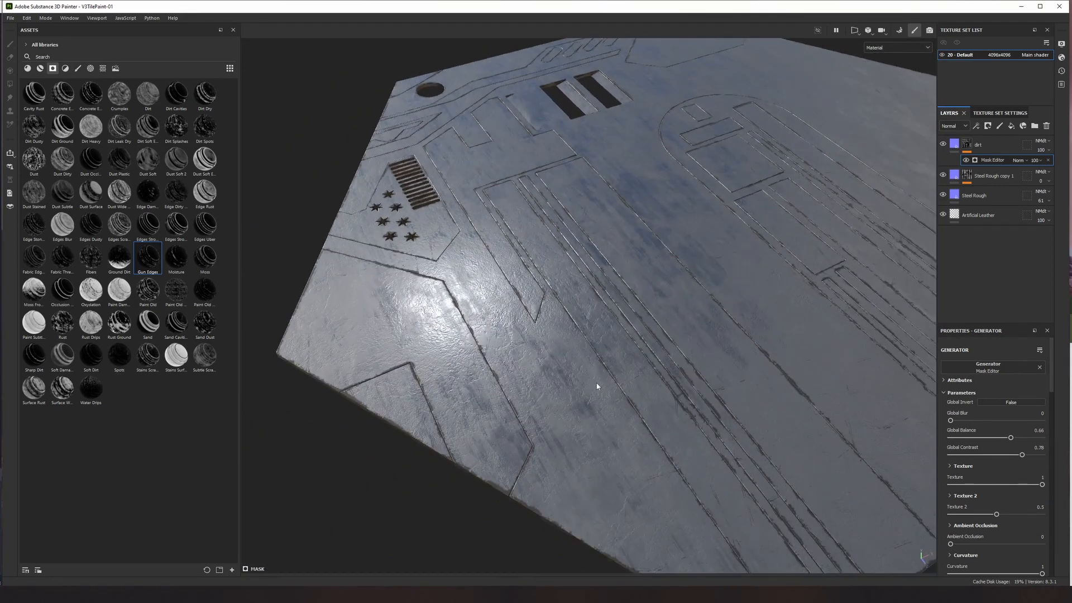
pyautogui.click(1007, 403)
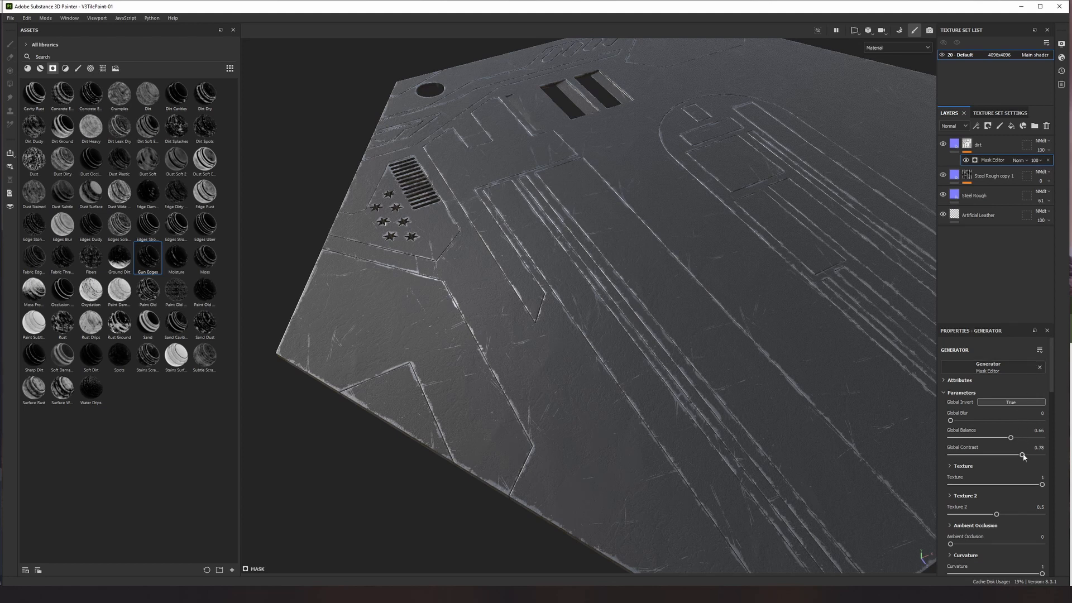
# - Set the dirt mask's Global Contrast to 0 and lower the dirt layer's opacity in the roughness channel to 0
pyautogui.moveTo(1024, 457); pyautogui.dragTo(937, 457)
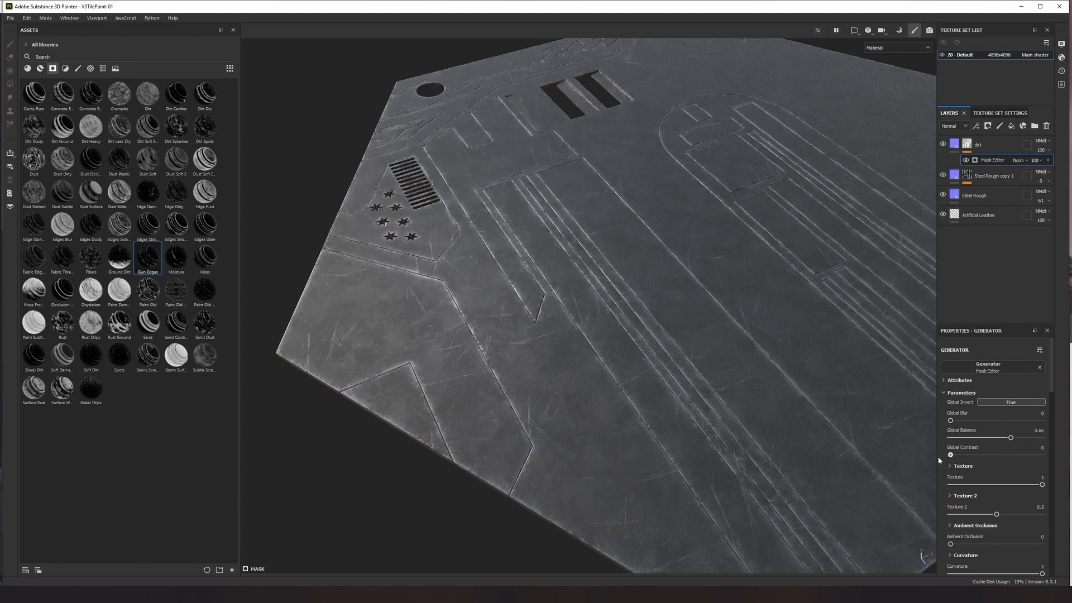
pyautogui.click(956, 128)
pyautogui.click(953, 145)
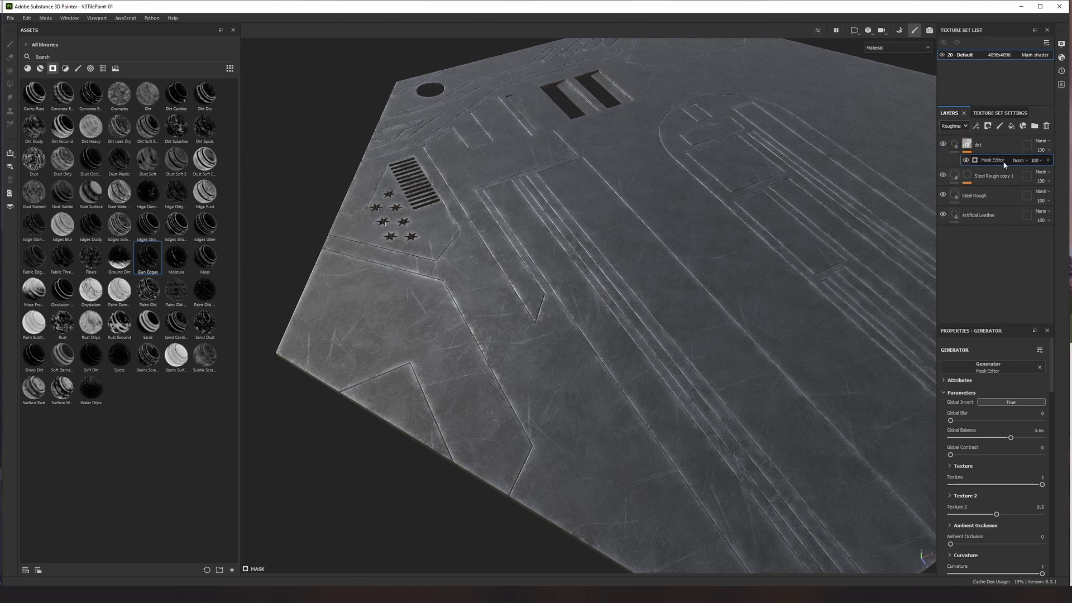
pyautogui.click(1048, 151)
pyautogui.moveTo(1064, 166); pyautogui.dragTo(1039, 166)
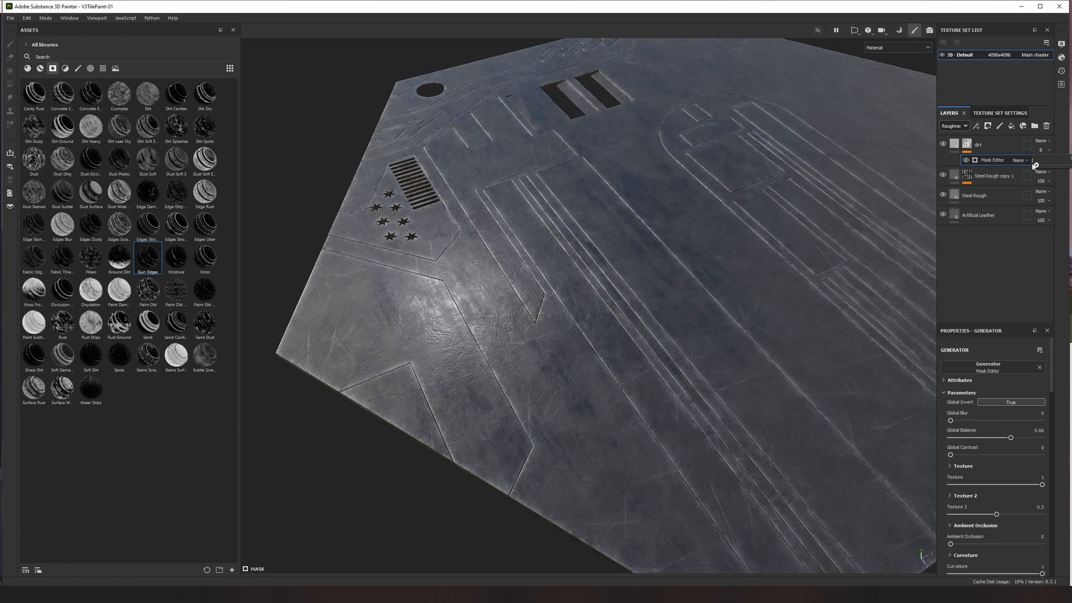
pyautogui.click(981, 144)
pyautogui.keyDown('alt'); pyautogui.moveTo(615, 360); pyautogui.dragTo(737, 292); pyautogui.keyUp('alt')
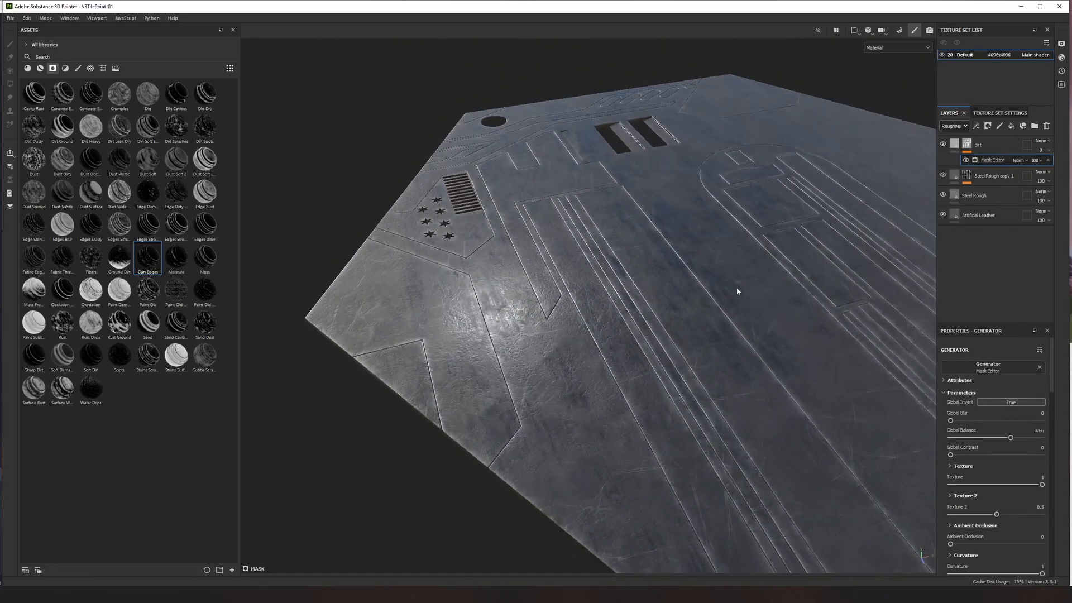
# - Add the Aluminium Pure material as a new fill layer above the dirt layer
pyautogui.click(1005, 143)
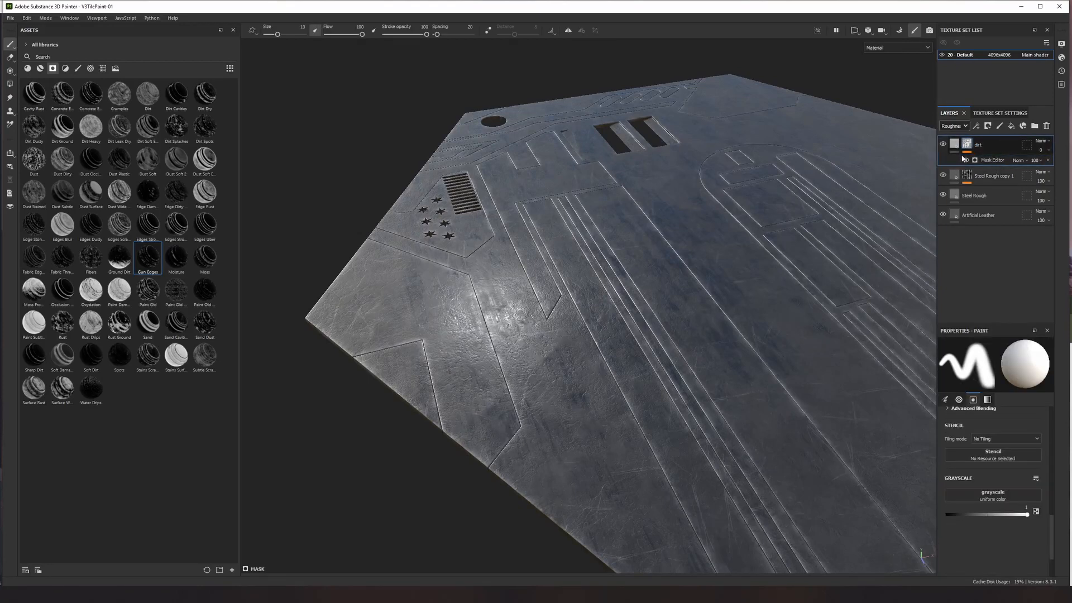
pyautogui.click(28, 68)
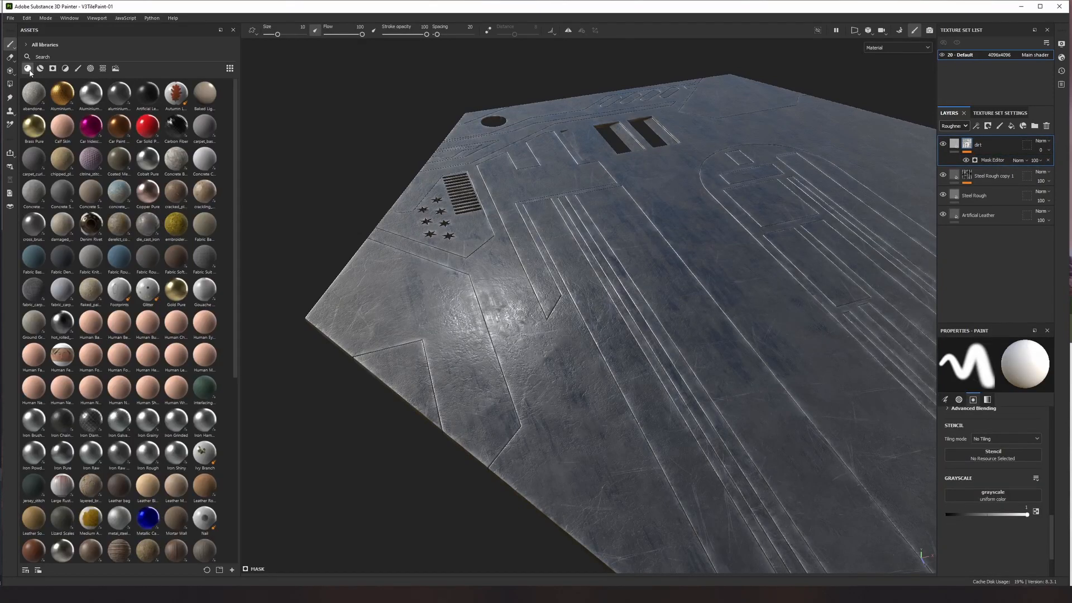
pyautogui.moveTo(93, 100)
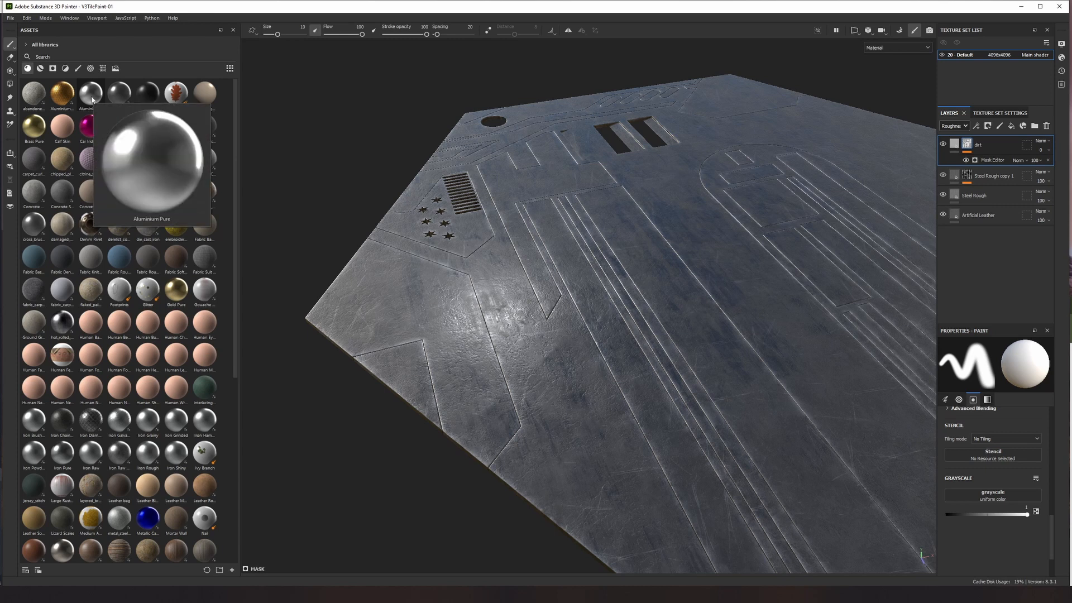
pyautogui.moveTo(91, 100); pyautogui.dragTo(988, 141)
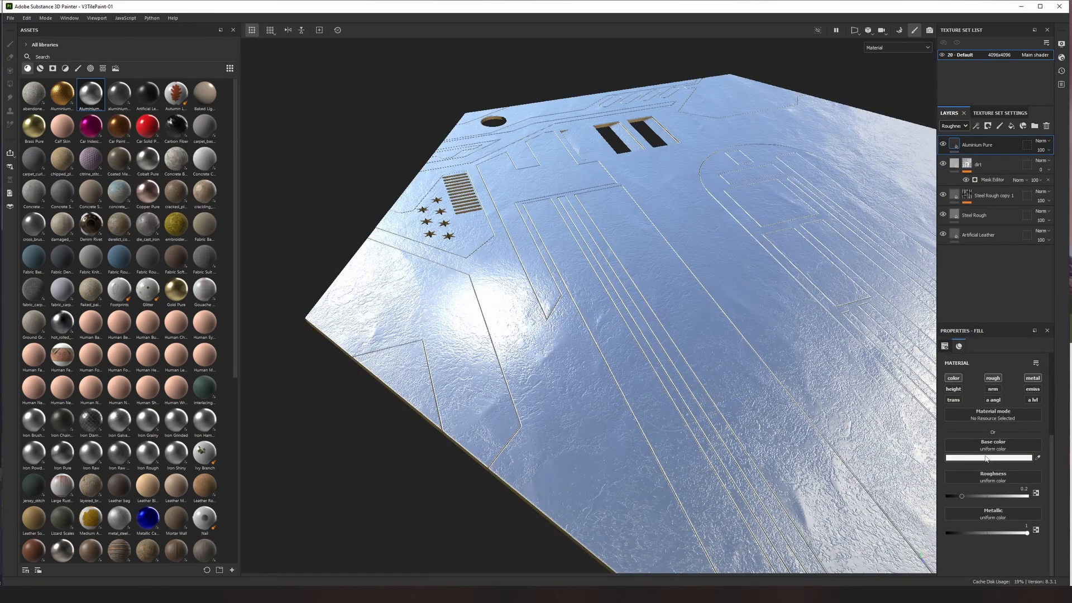
# - Change the Aluminium Pure layer's base color to a medium gray and set its roughness to about 0.31
pyautogui.click(986, 458)
pyautogui.moveTo(1033, 457); pyautogui.dragTo(989, 432)
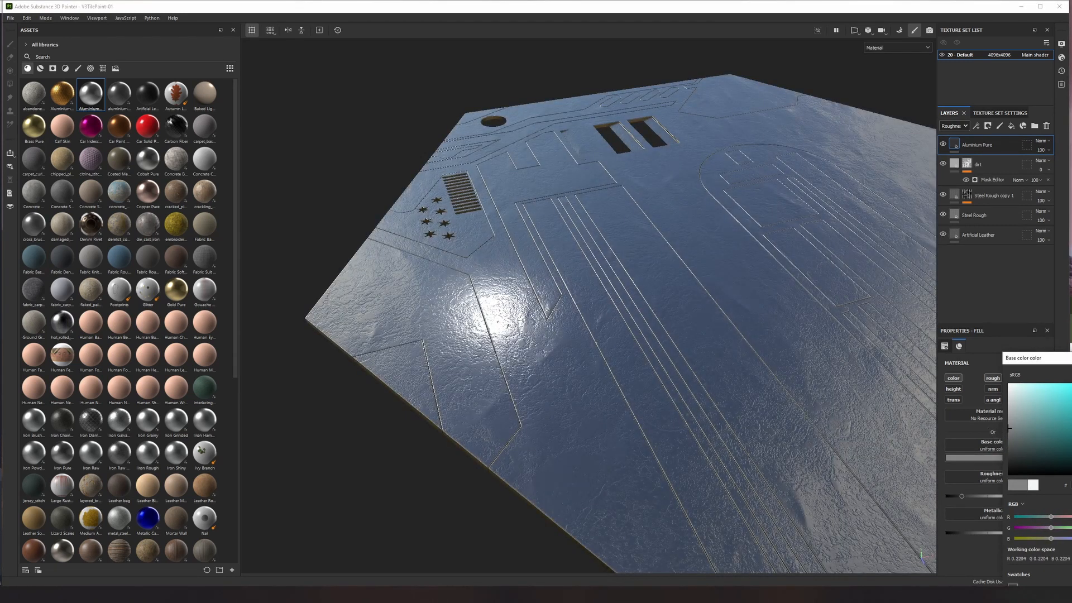
pyautogui.click(1071, 358)
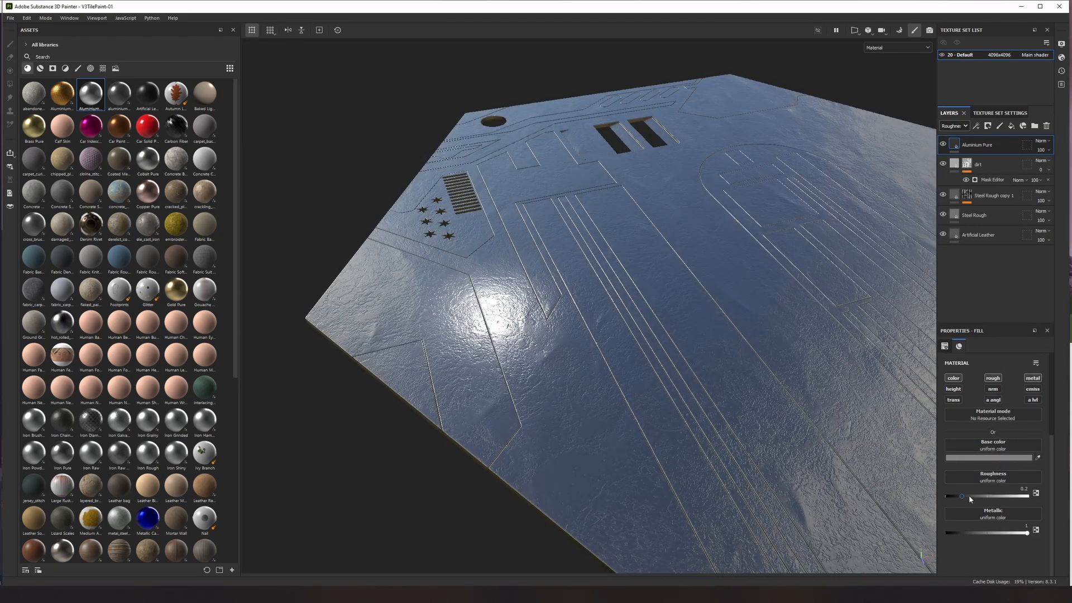
pyautogui.moveTo(970, 496); pyautogui.dragTo(972, 497)
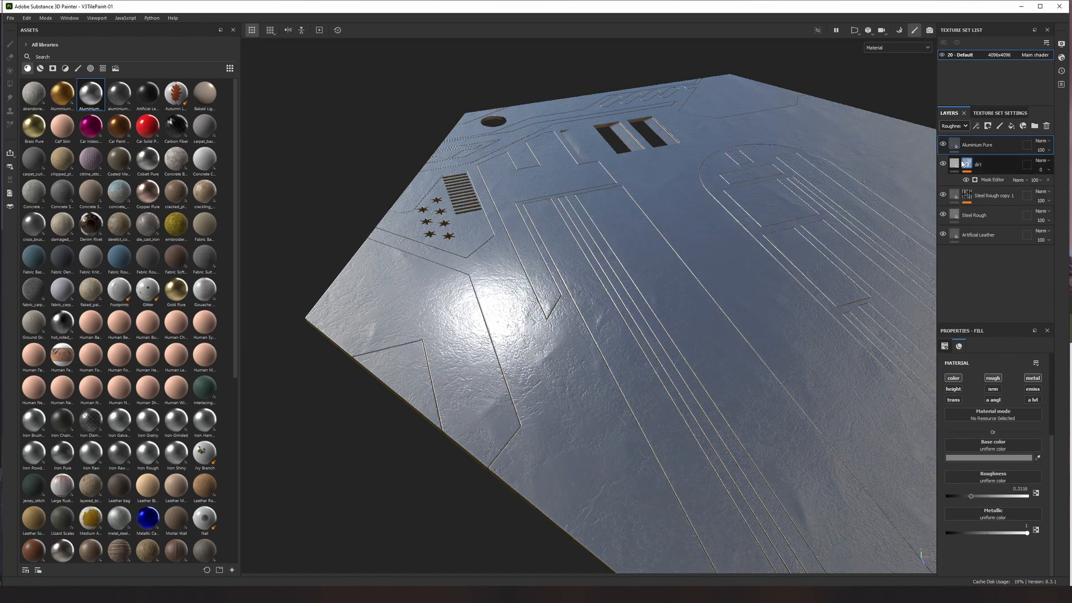
# - Apply the Edges Scratched smart mask to the Aluminium Pure layer
pyautogui.click(52, 68)
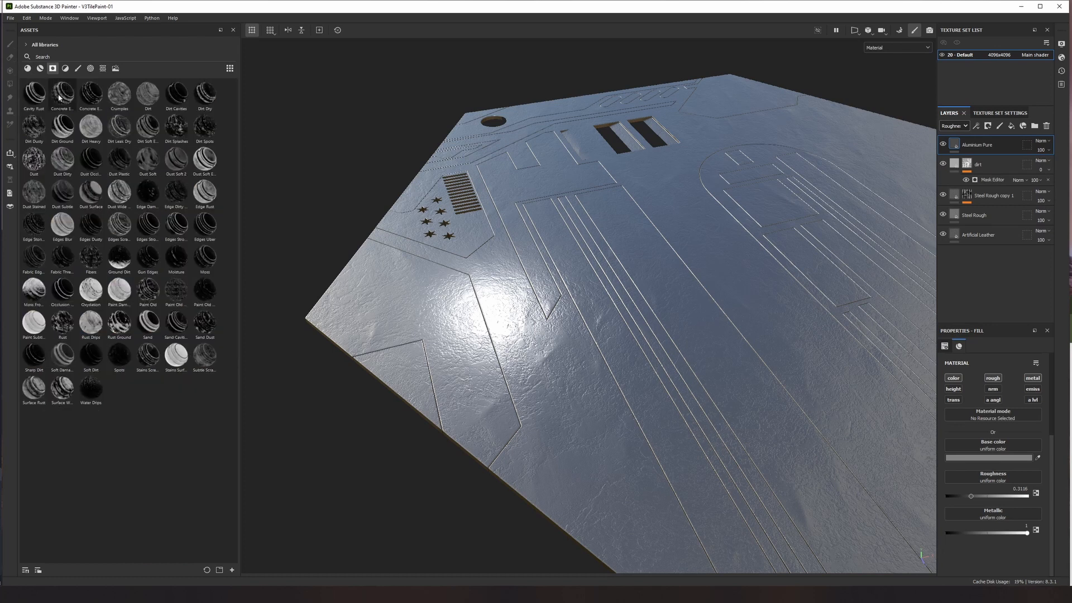
pyautogui.moveTo(126, 240); pyautogui.dragTo(986, 149)
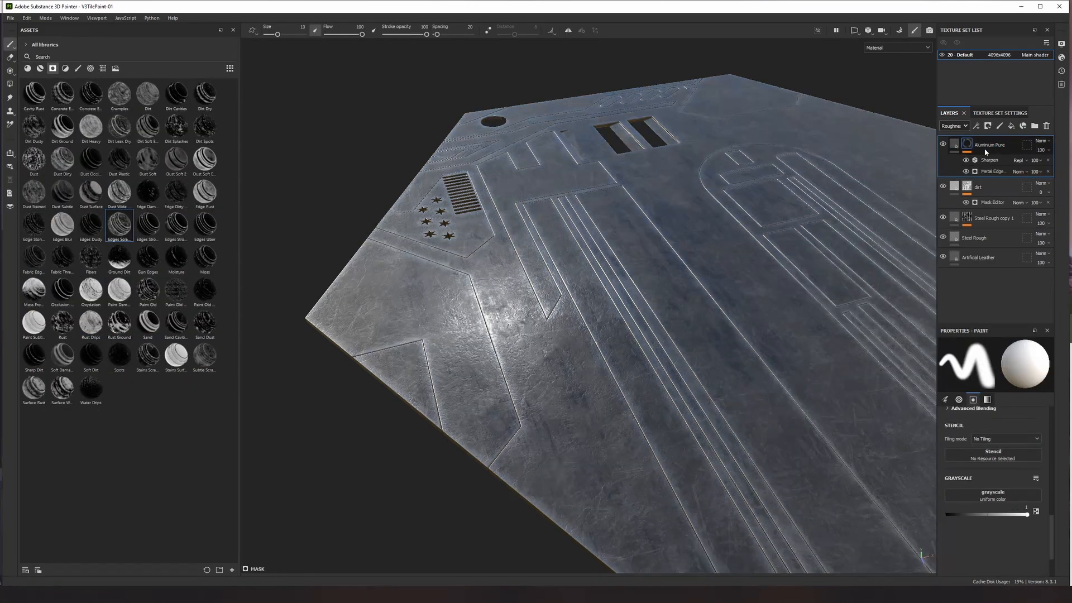
pyautogui.scroll(2, 539, 355)
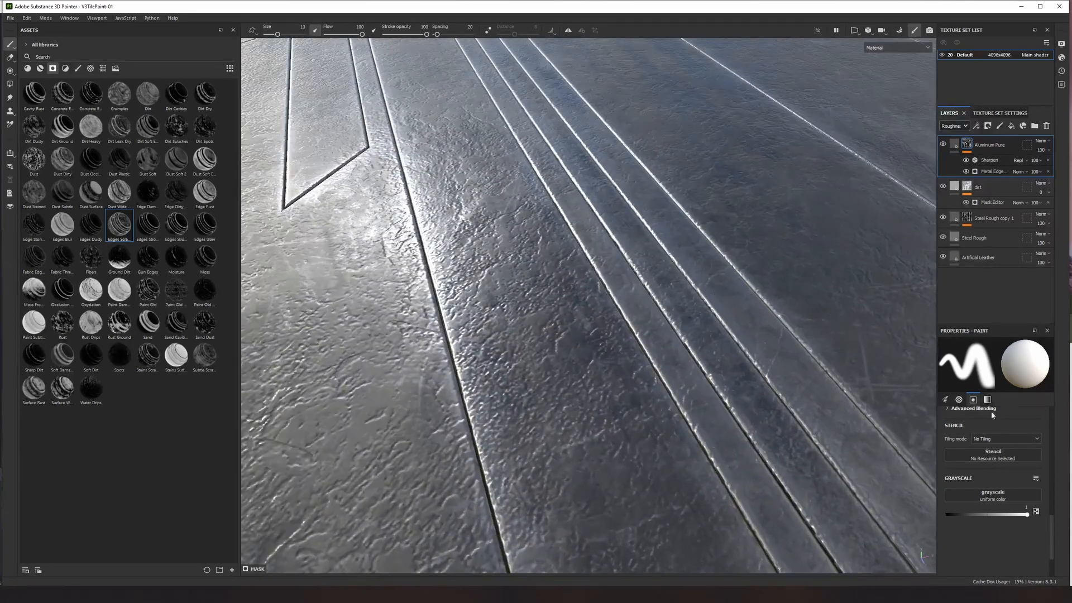
# - Set the aluminium mask's Metal Edge Wear generator to Wear Level 0.82, Wear Contrast 0.32 and Grunge Amount 0.33, comparing the panel with the layer hidden
pyautogui.click(988, 172)
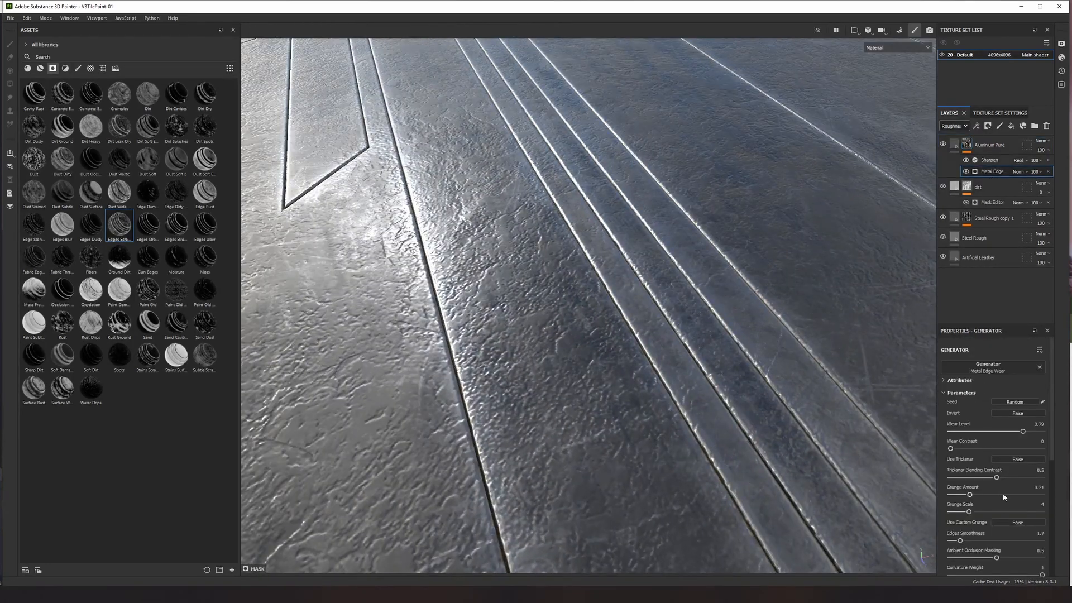
pyautogui.moveTo(1018, 433); pyautogui.dragTo(989, 450)
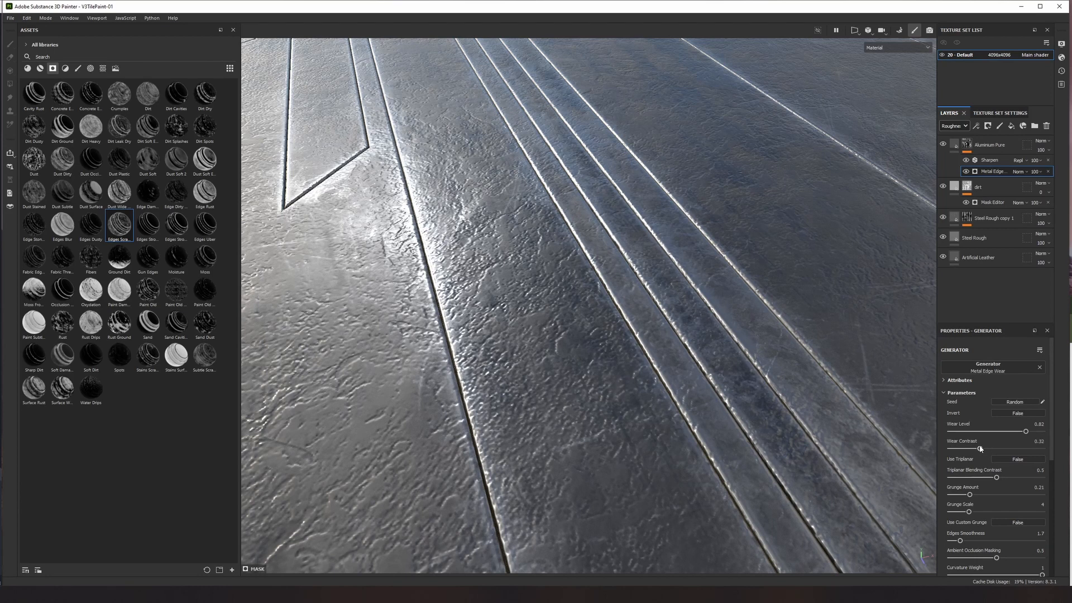
pyautogui.scroll(-3, 972, 458)
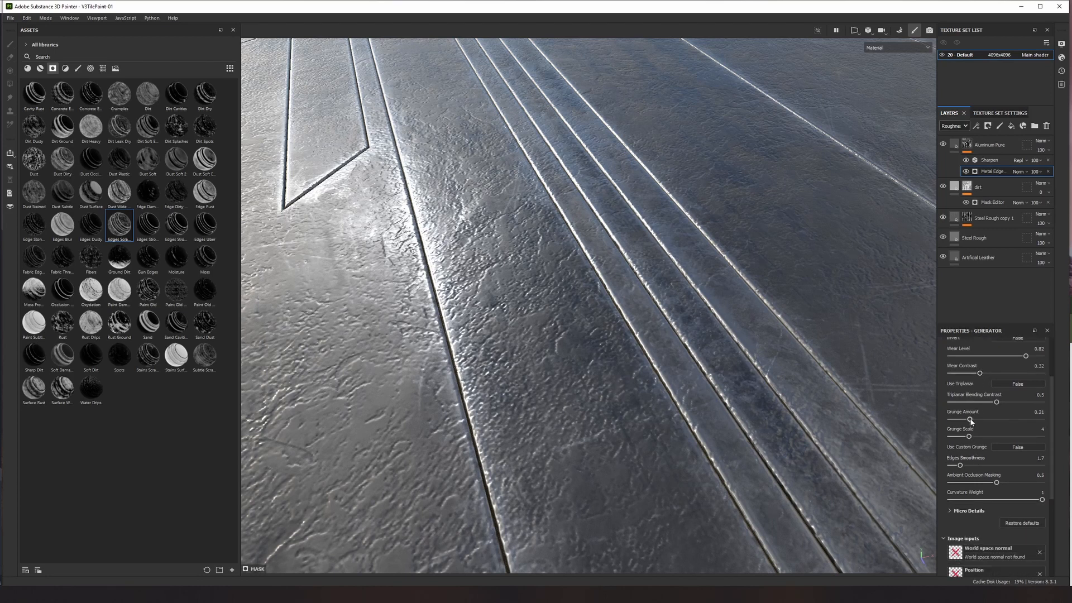
pyautogui.moveTo(971, 420); pyautogui.dragTo(983, 420)
pyautogui.scroll(-5, 745, 371)
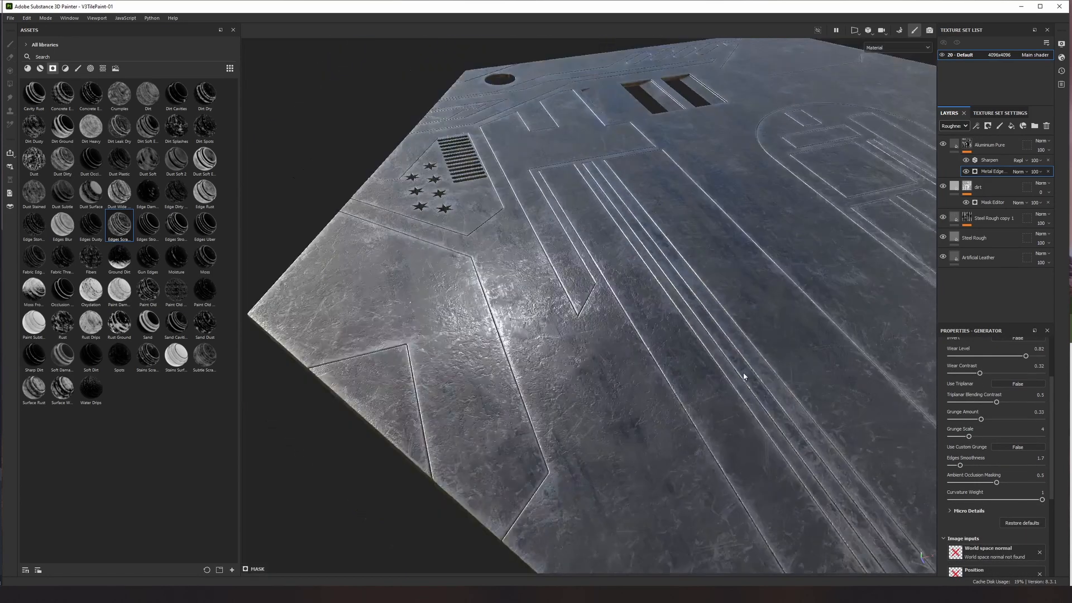
pyautogui.scroll(2, 730, 376)
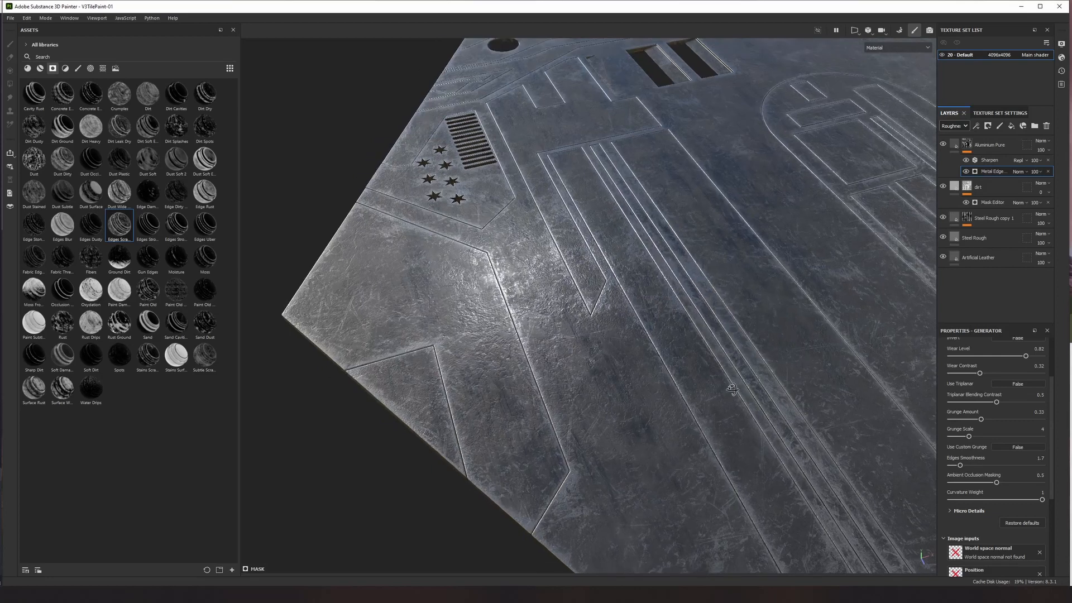
pyautogui.click(944, 145)
pyautogui.click(944, 145)
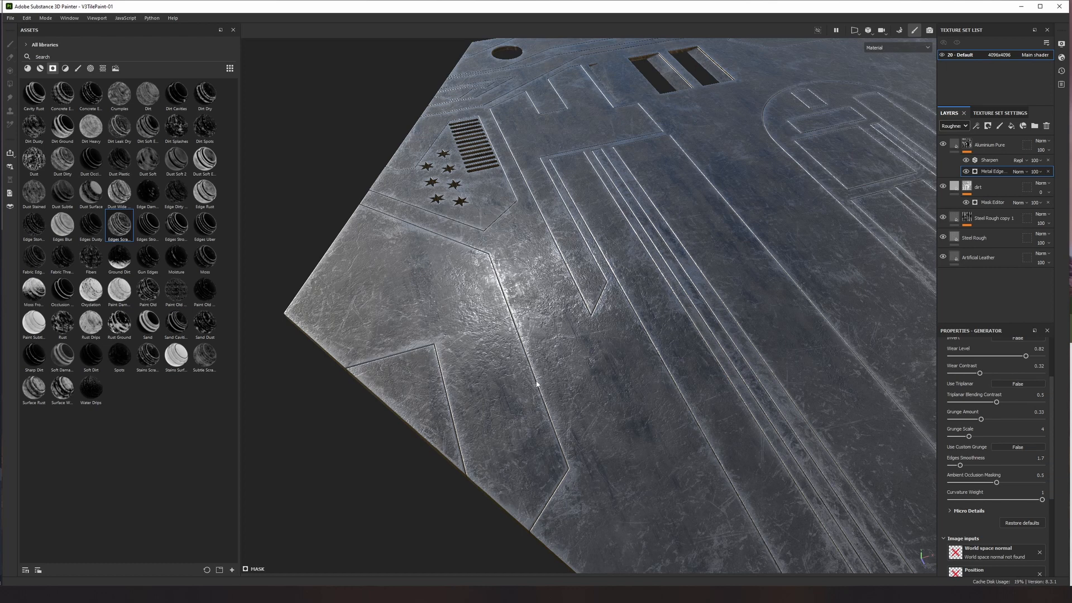
pyautogui.keyDown('alt'); pyautogui.moveTo(536, 384); pyautogui.dragTo(588, 329); pyautogui.keyUp('alt')
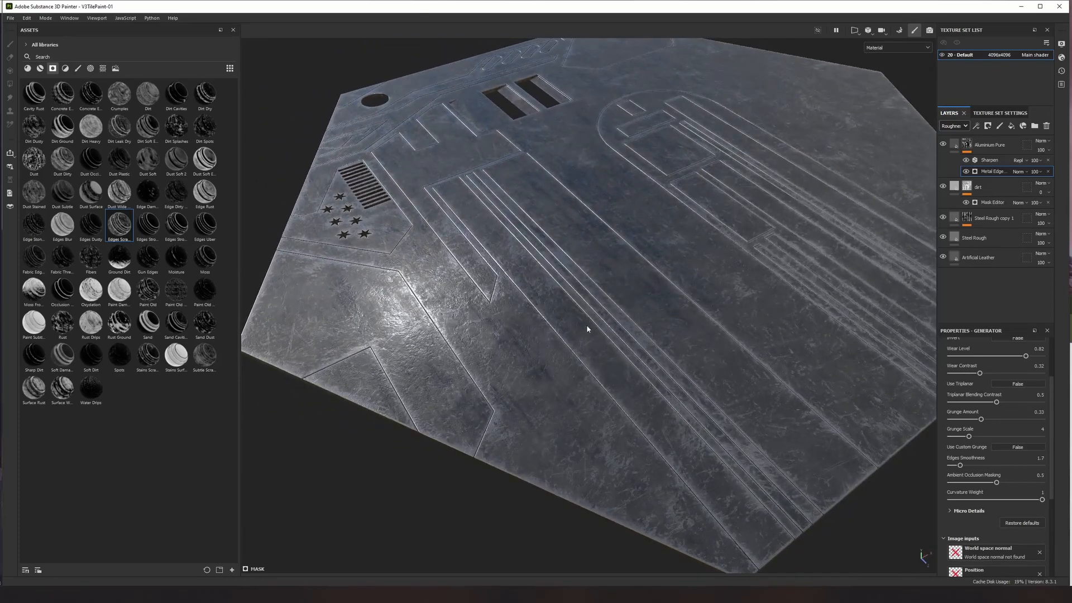
# - Move the flooring reference photo off the workspace and add the Plastic Glossy Pure material as the top layer
pyautogui.click(987, 145)
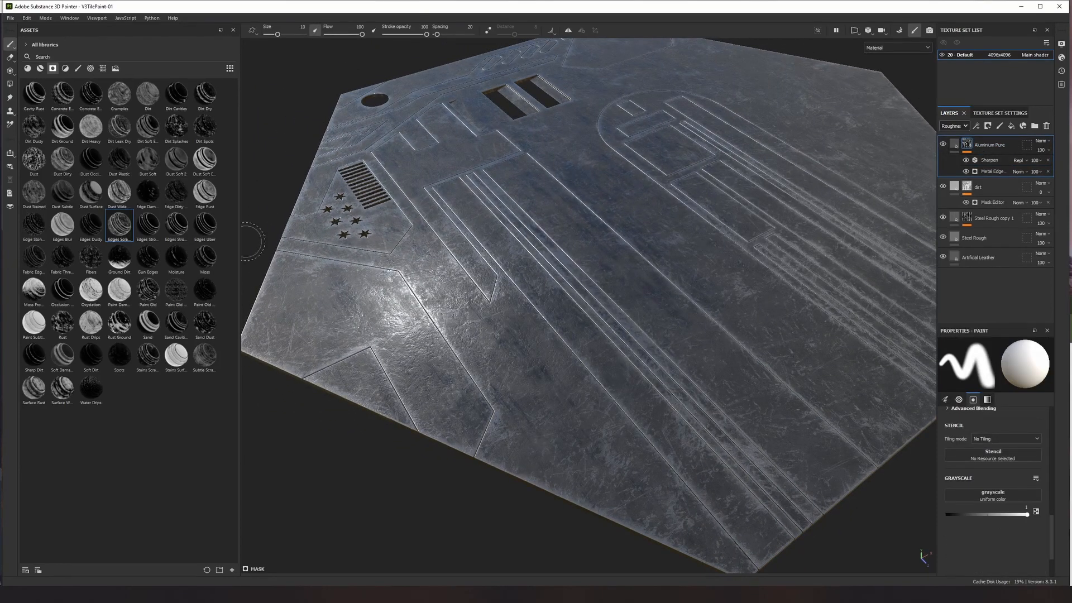
pyautogui.click(28, 68)
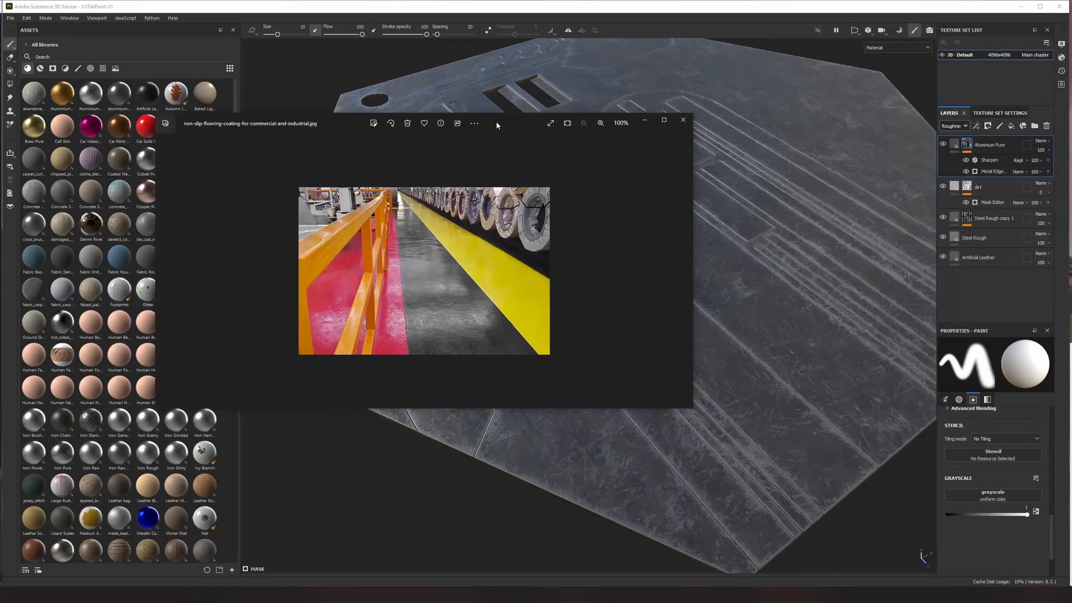
pyautogui.moveTo(497, 122); pyautogui.dragTo(1071, 71)
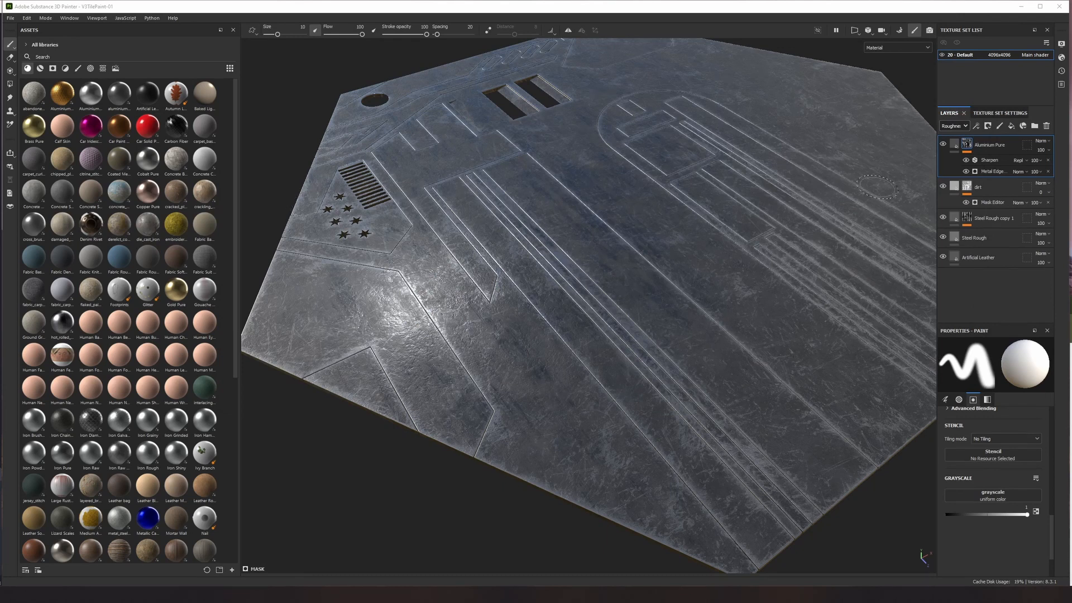
pyautogui.click(56, 58)
pyautogui.write('plati')
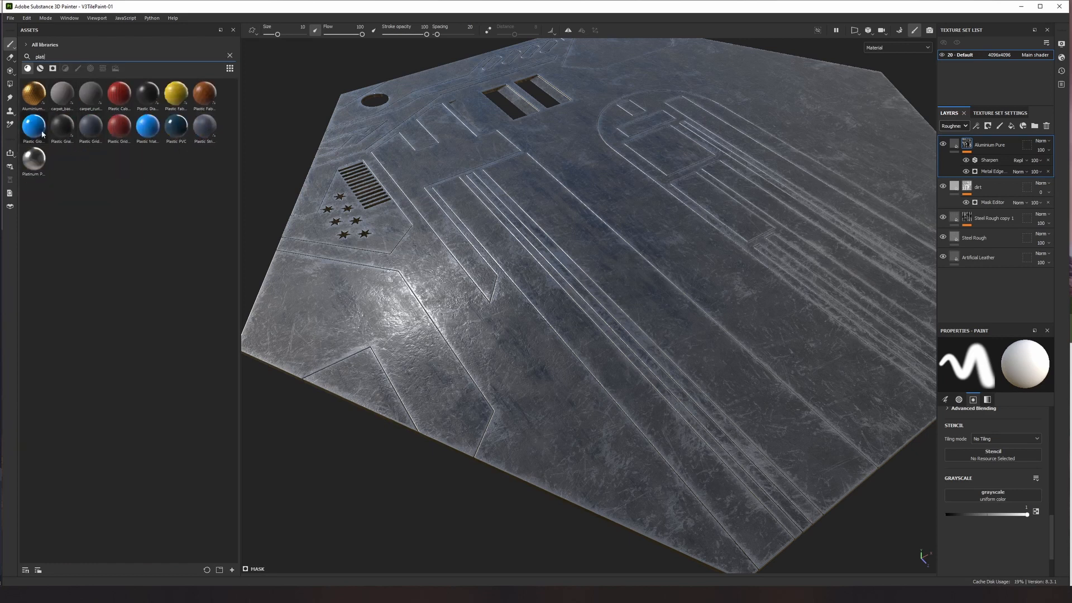
pyautogui.moveTo(29, 131); pyautogui.dragTo(1021, 142)
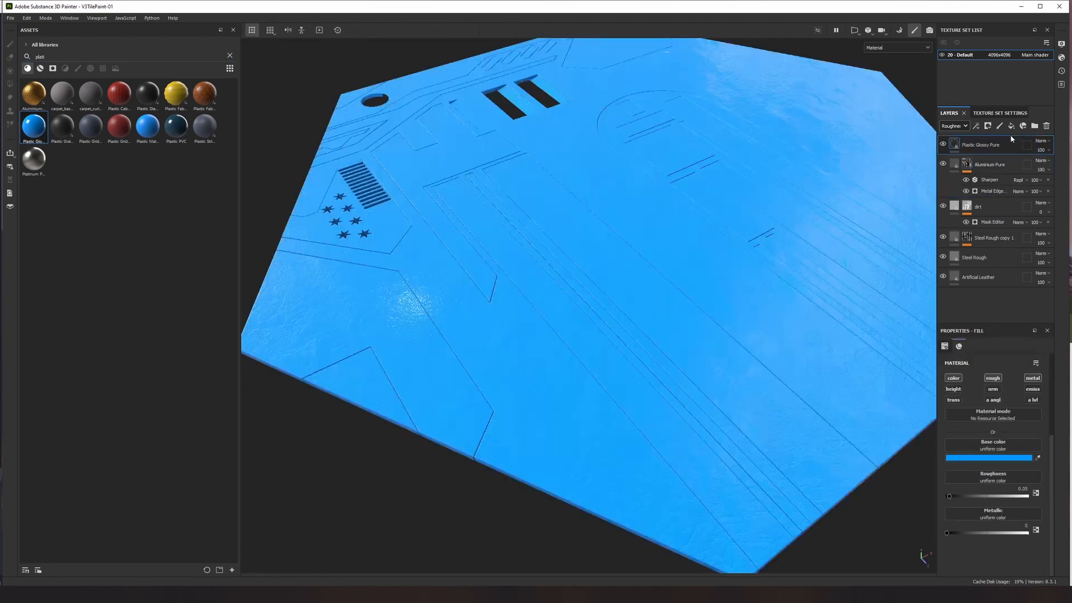
# - Change the Plastic Glossy Pure layer's base color to orange and set its roughness to about 0.29
pyautogui.click(986, 458)
pyautogui.click(1071, 461)
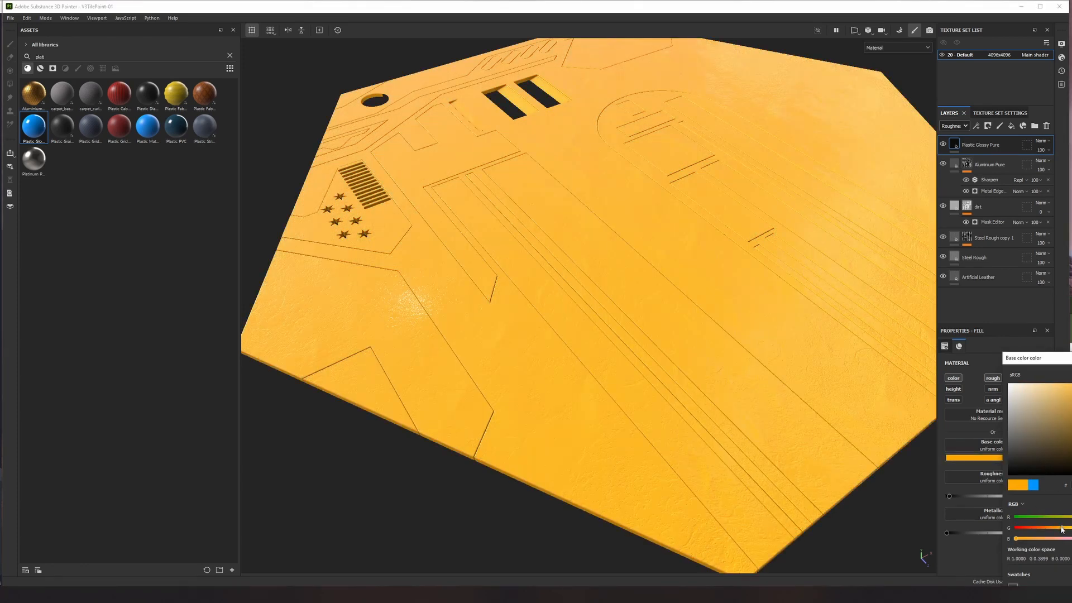
pyautogui.moveTo(1062, 530); pyautogui.dragTo(1059, 530)
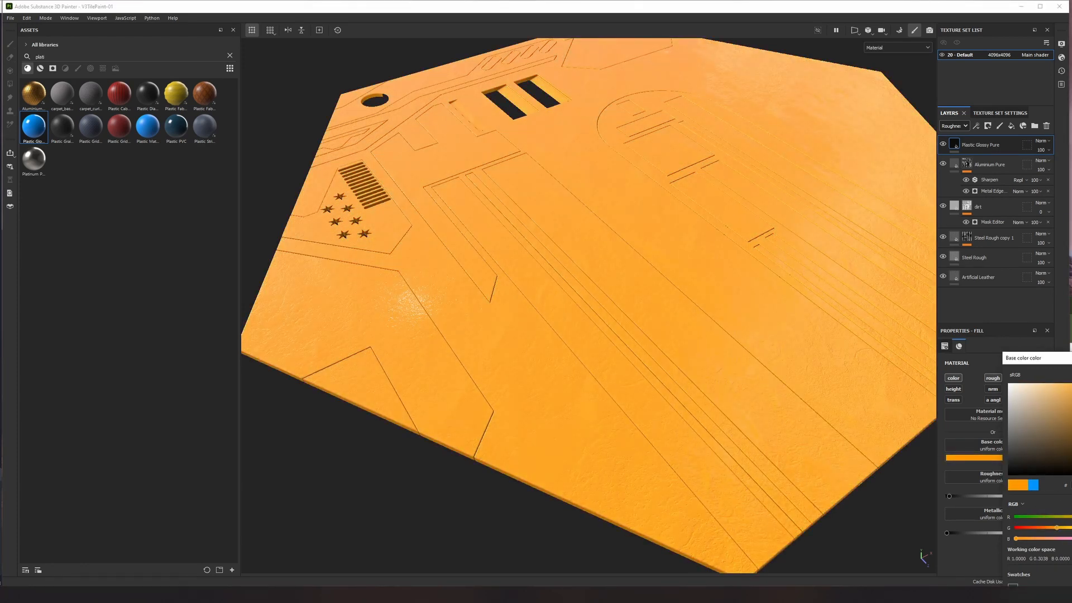
pyautogui.click(823, 353)
pyautogui.scroll(-4, 705, 344)
pyautogui.scroll(4, 417, 323)
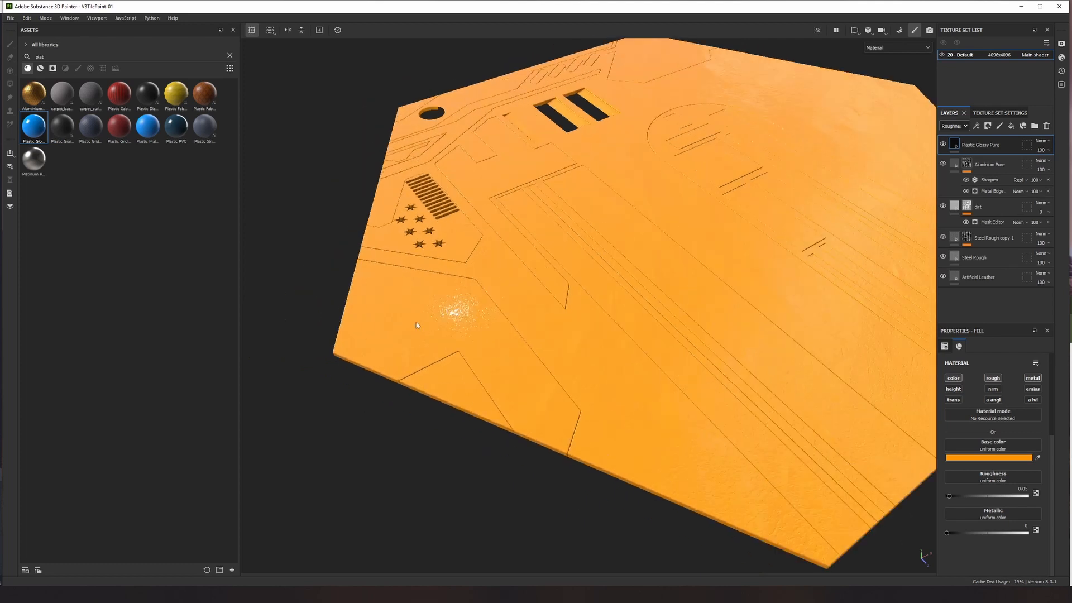
pyautogui.scroll(2, 417, 323)
pyautogui.moveTo(950, 495); pyautogui.dragTo(971, 497)
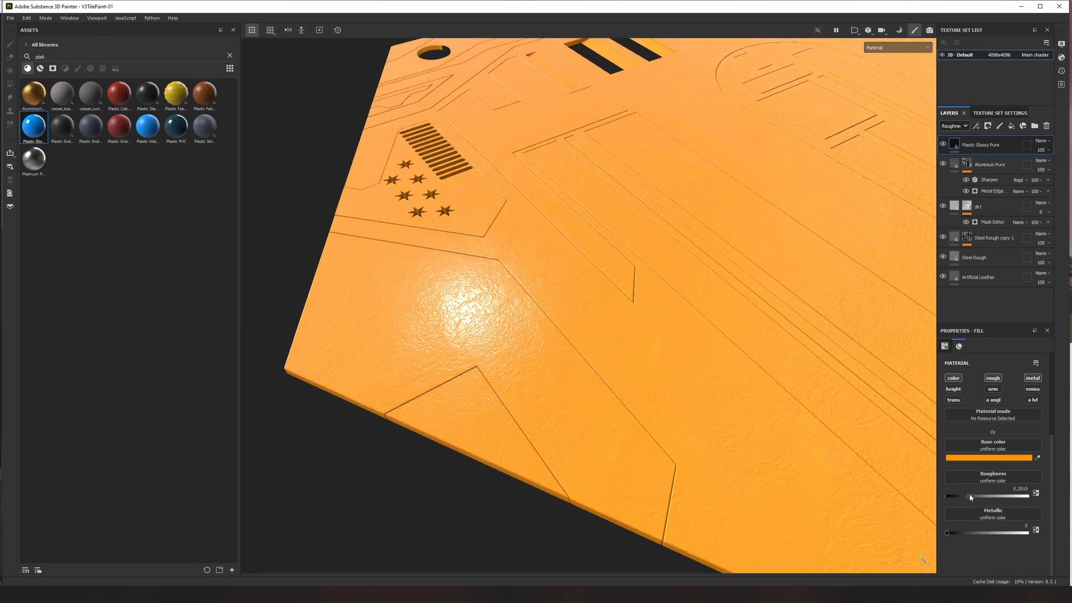
# - Add a black mask to the Plastic Glossy Pure layer
pyautogui.rightClick(985, 150)
pyautogui.click(991, 172)
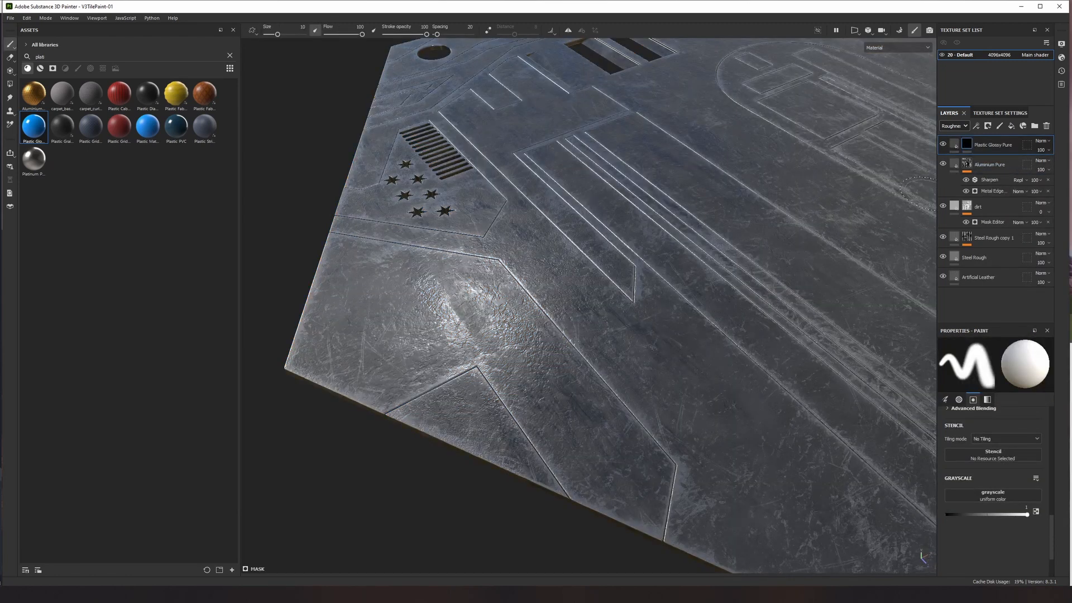
pyautogui.rightClick(975, 143)
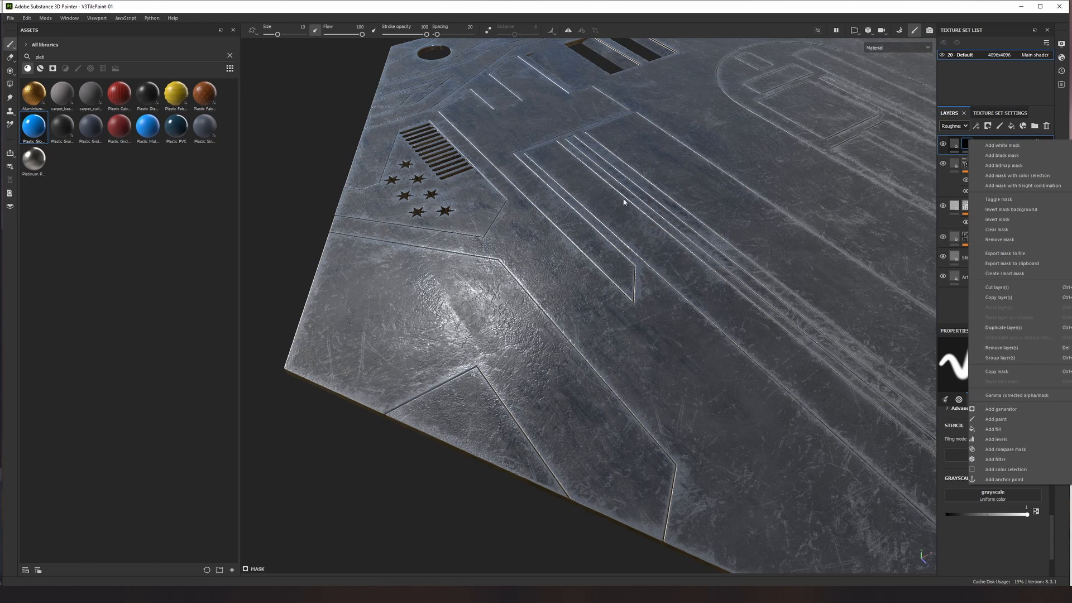
pyautogui.click(211, 168)
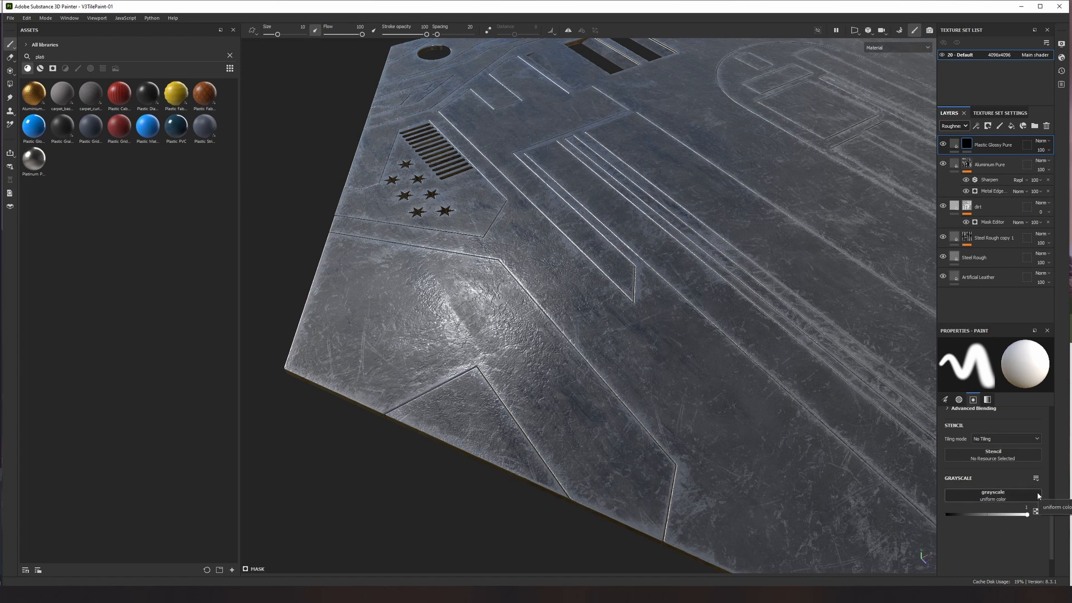
# - Choose the Basic Hard brush for the Plastic Glossy Pure mask and reduce its size to about 1.85
pyautogui.keyDown('alt'); pyautogui.moveTo(359, 447); pyautogui.dragTo(308, 344); pyautogui.keyUp('alt')
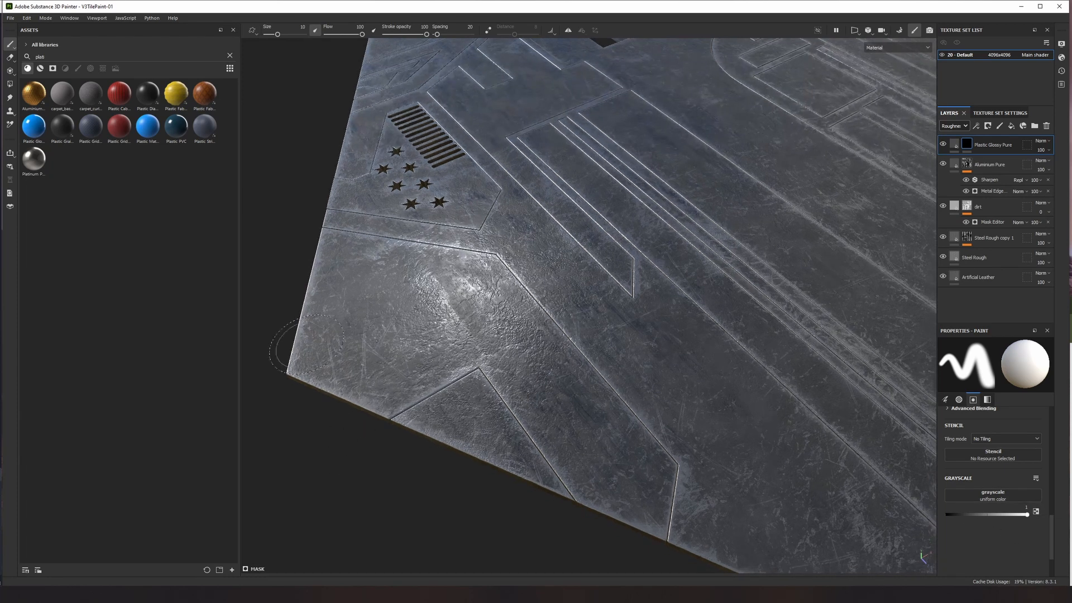
pyautogui.click(77, 68)
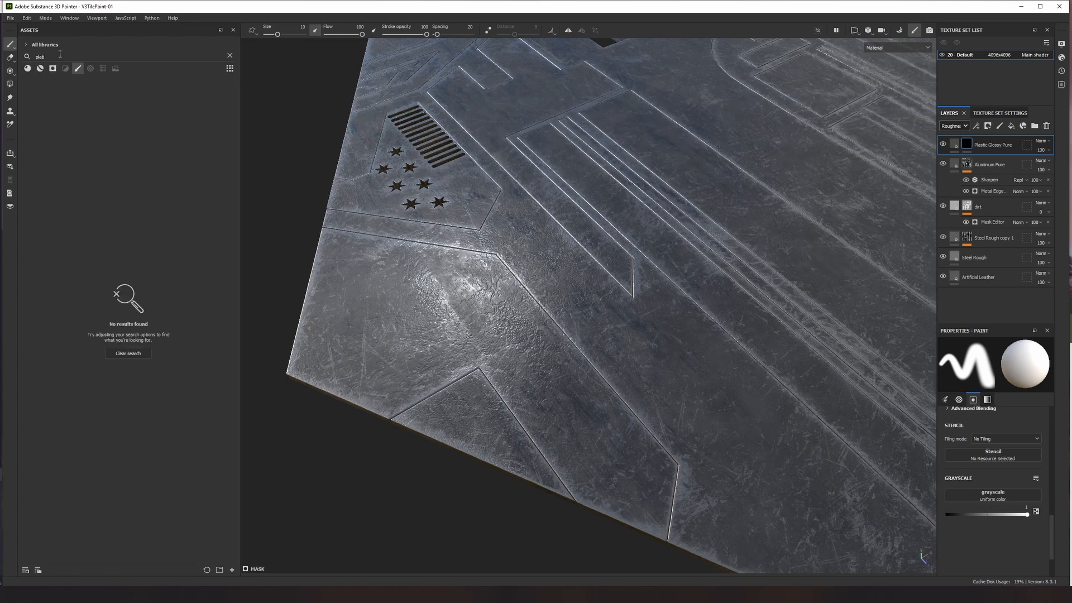
pyautogui.click(228, 56)
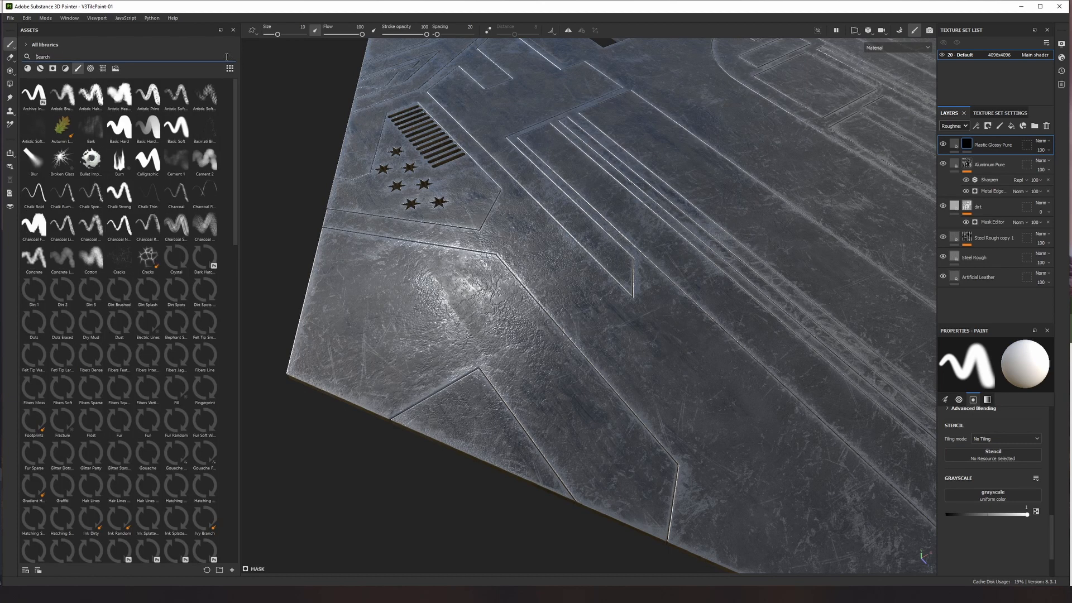
pyautogui.click(119, 127)
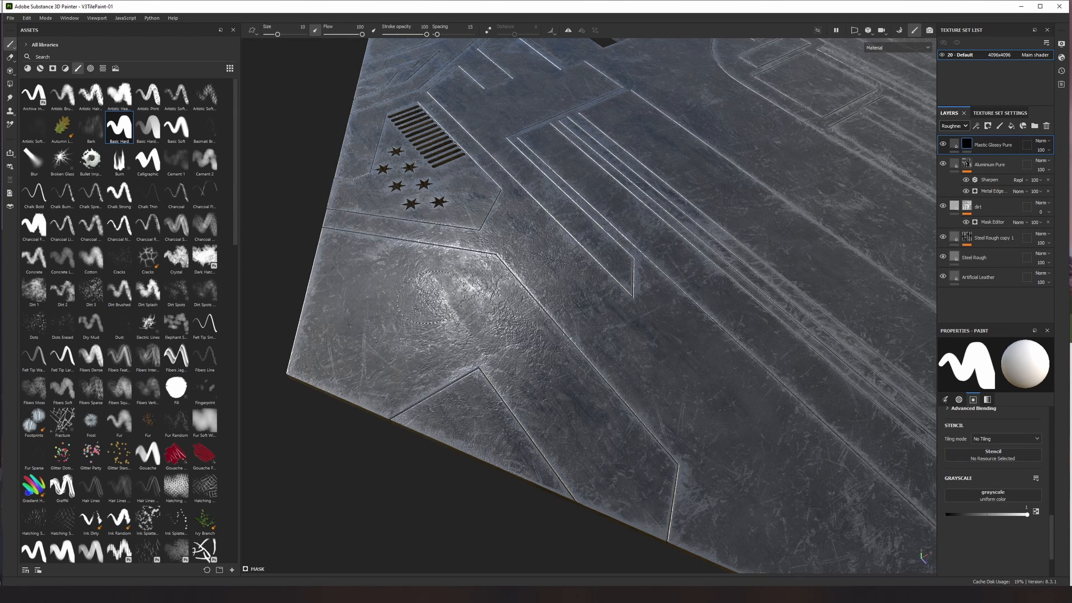
pyautogui.keyDown('ctrl'); pyautogui.moveTo(430, 295); pyautogui.dragTo(350, 240, button='right'); pyautogui.keyUp('ctrl')
# - Paint a stripe of straight segments on the Plastic Glossy Pure mask, following the angled groove below the star cutouts from edge to edge
pyautogui.keyDown('alt'); pyautogui.moveTo(302, 221); pyautogui.dragTo(275, 279); pyautogui.keyUp('alt')
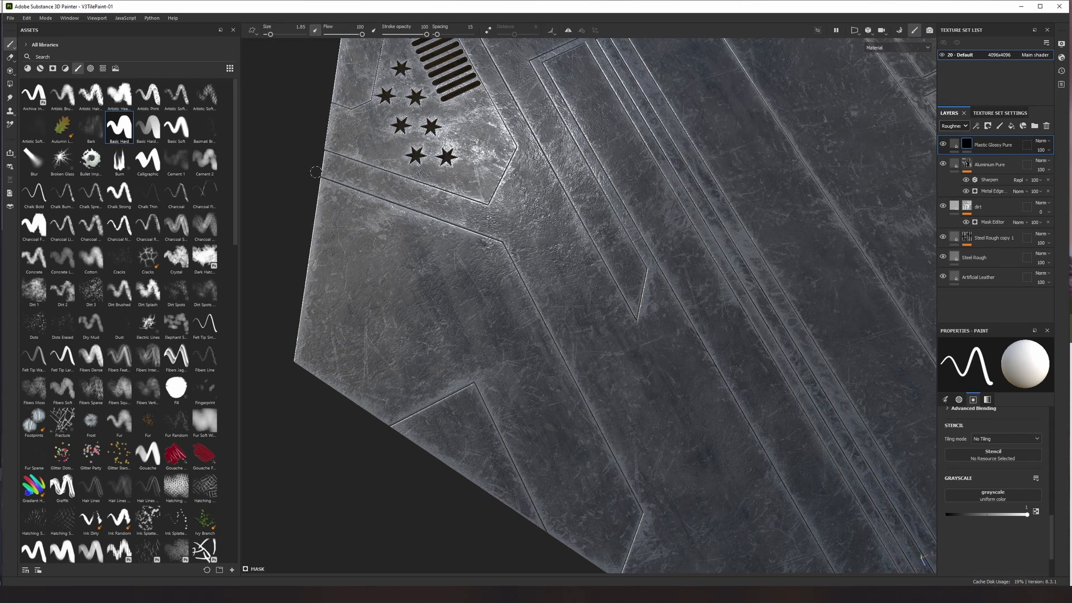
pyautogui.press('shift')
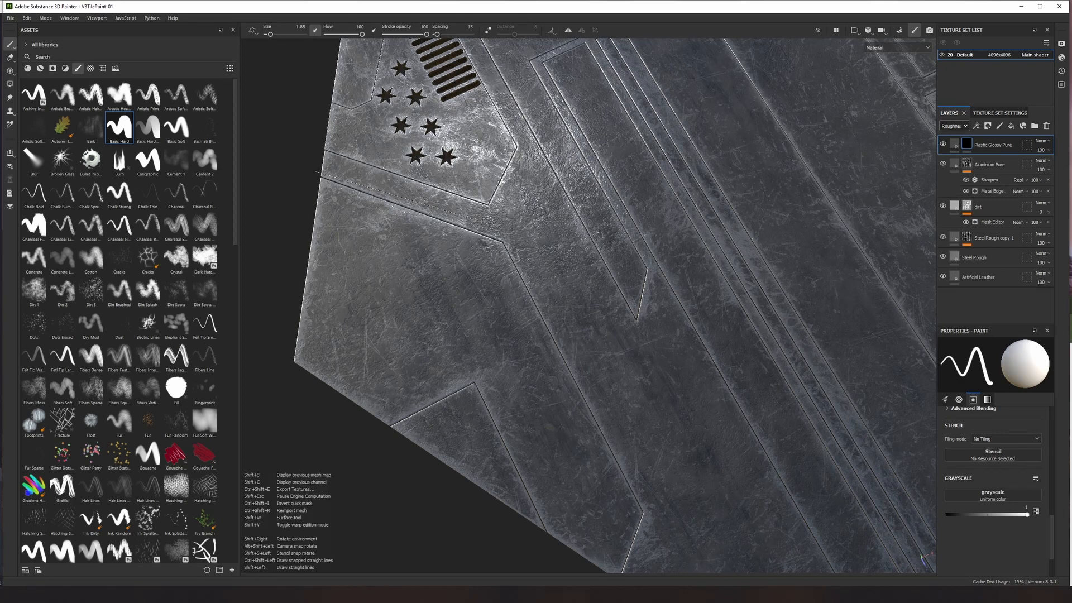
pyautogui.keyDown('shift'); pyautogui.click(505, 240); pyautogui.keyUp('shift')
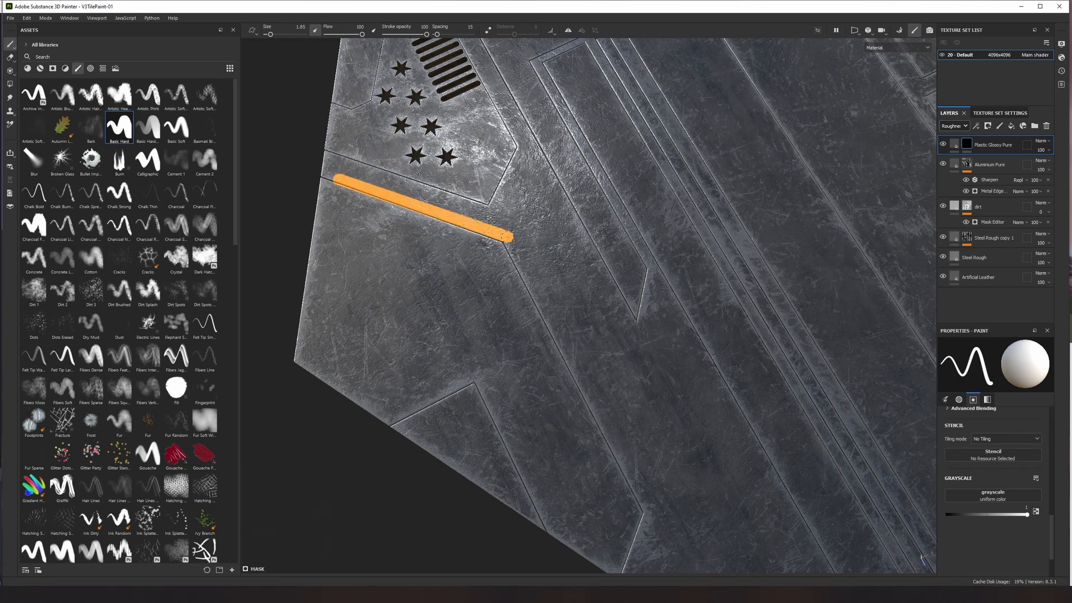
pyautogui.keyDown('shift'); pyautogui.click(320, 170); pyautogui.keyUp('shift')
pyautogui.keyDown('shift'); pyautogui.click(650, 511); pyautogui.keyUp('shift')
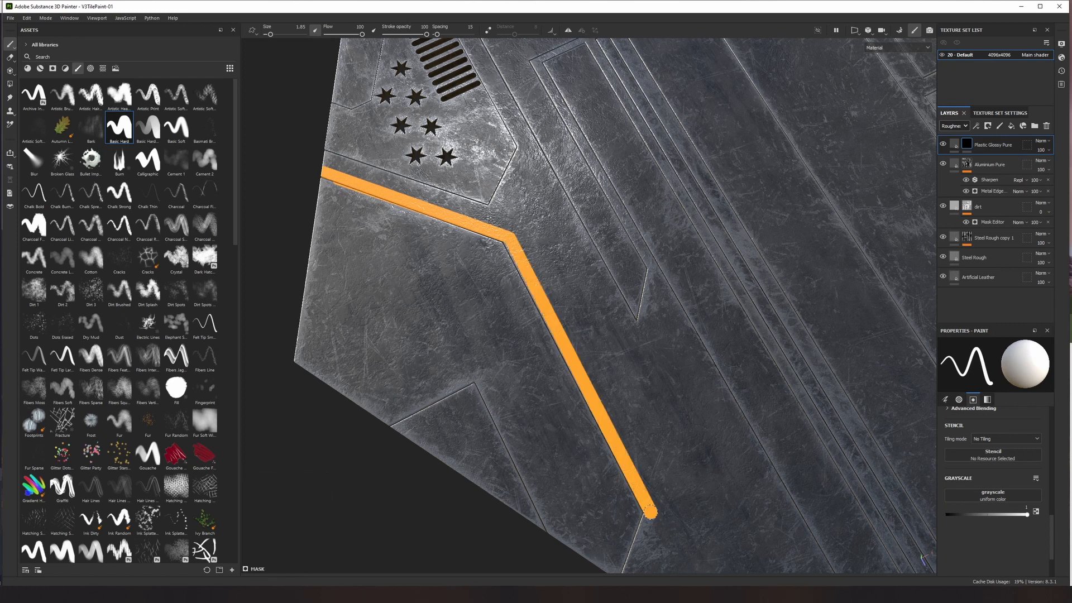
pyautogui.keyDown('alt'); pyautogui.moveTo(484, 543); pyautogui.dragTo(474, 519); pyautogui.keyUp('alt')
pyautogui.keyDown('alt'); pyautogui.moveTo(434, 480); pyautogui.dragTo(421, 337, button='middle'); pyautogui.keyUp('alt')
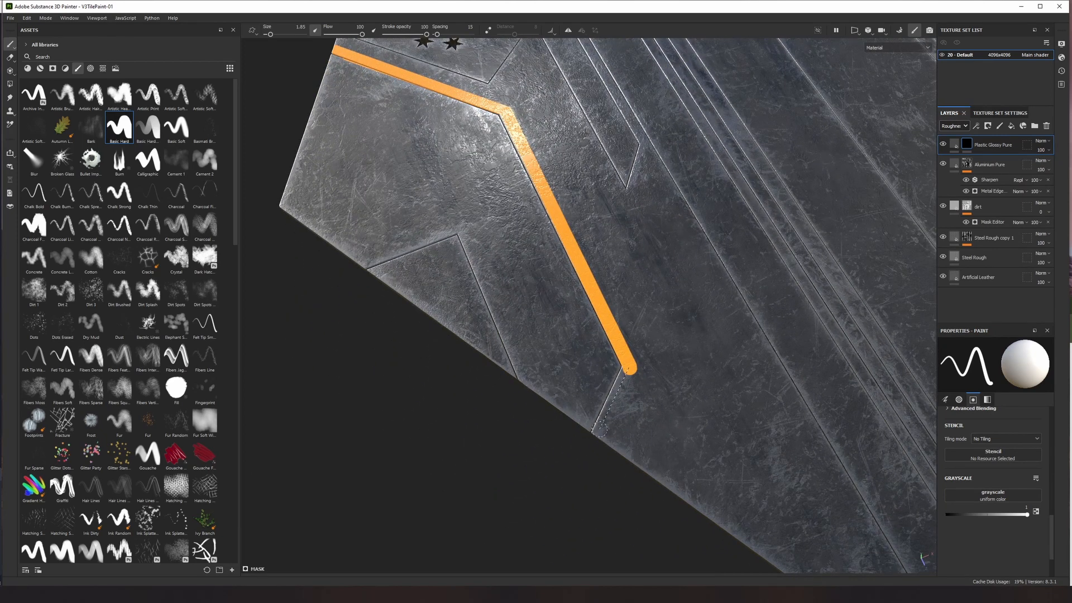
pyautogui.keyDown('shift'); pyautogui.click(594, 441); pyautogui.keyUp('shift')
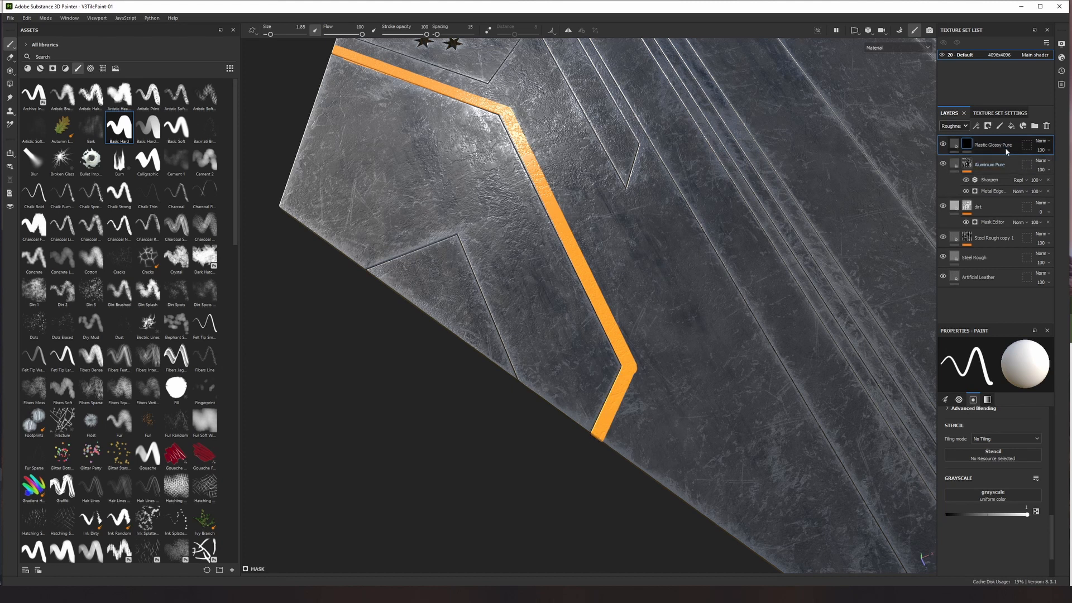
# - Move the Plastic Glossy Pure layer below the dirt layer and set the dirt layer's base color opacity to about 65
pyautogui.moveTo(993, 145); pyautogui.dragTo(994, 227)
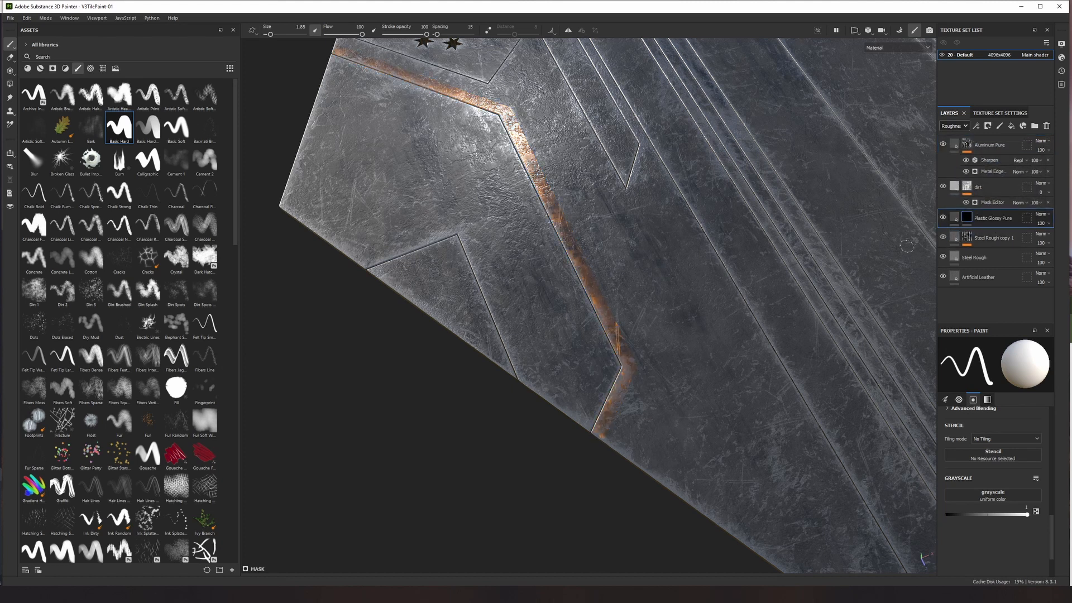
pyautogui.moveTo(693, 354)
pyautogui.keyDown('alt'); pyautogui.mouseDown()
pyautogui.moveTo(673, 338)
pyautogui.moveTo(665, 360)
pyautogui.moveTo(675, 300)
pyautogui.mouseUp(); pyautogui.keyUp('alt')
pyautogui.click(958, 190)
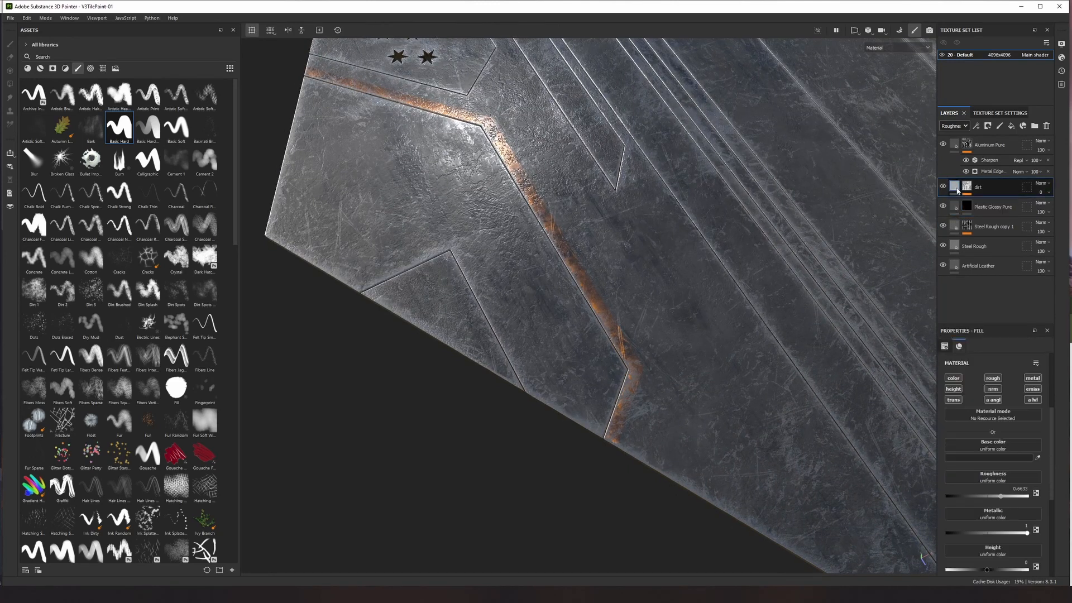
pyautogui.click(966, 126)
pyautogui.click(956, 138)
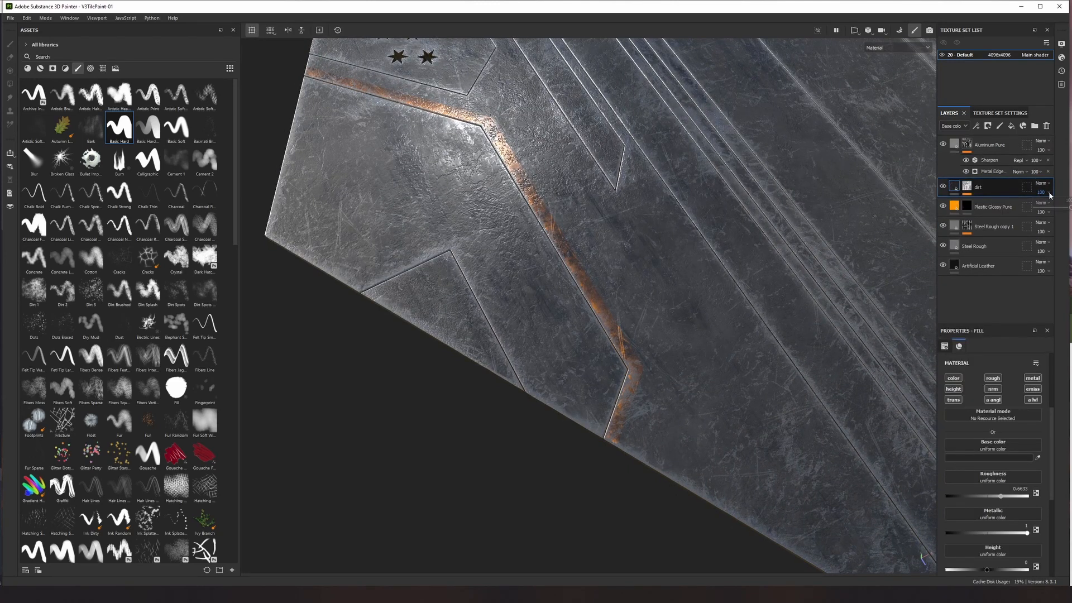
pyautogui.moveTo(1041, 192); pyautogui.dragTo(1059, 208)
pyautogui.keyDown('alt'); pyautogui.moveTo(550, 357); pyautogui.dragTo(568, 338); pyautogui.keyUp('alt')
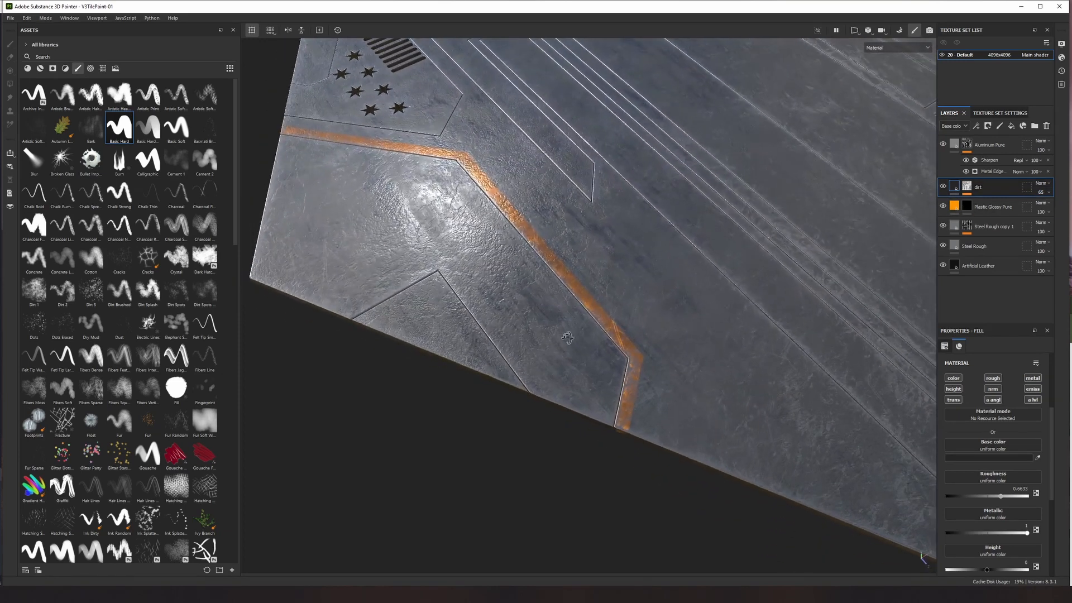
# - Move the Aluminium Pure layer below the Plastic Glossy Pure layer and inspect the stripe from another angle
pyautogui.click(957, 207)
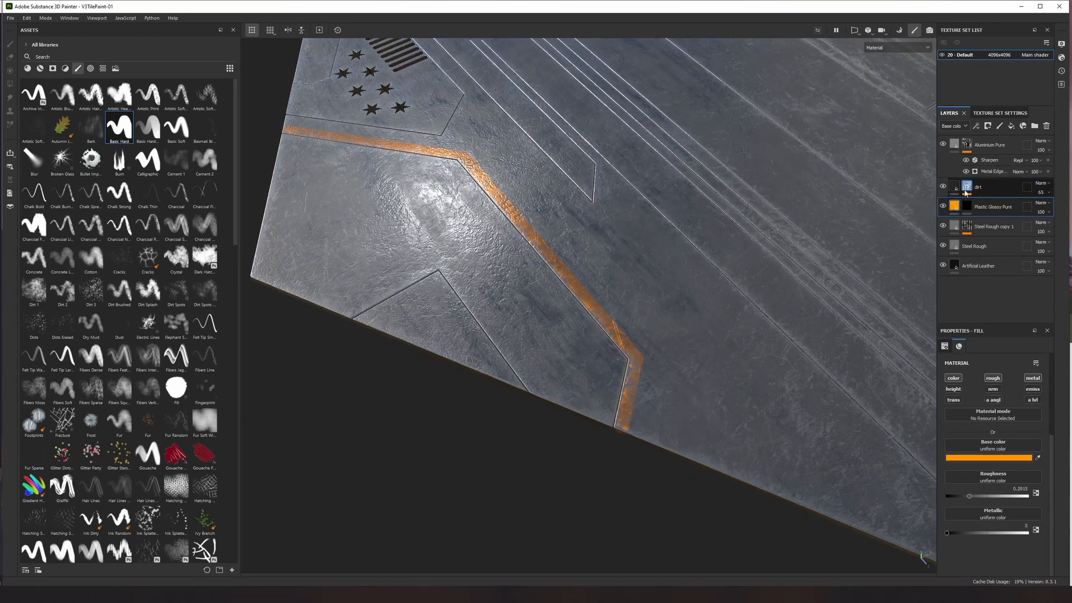
pyautogui.moveTo(1002, 146); pyautogui.dragTo(998, 216)
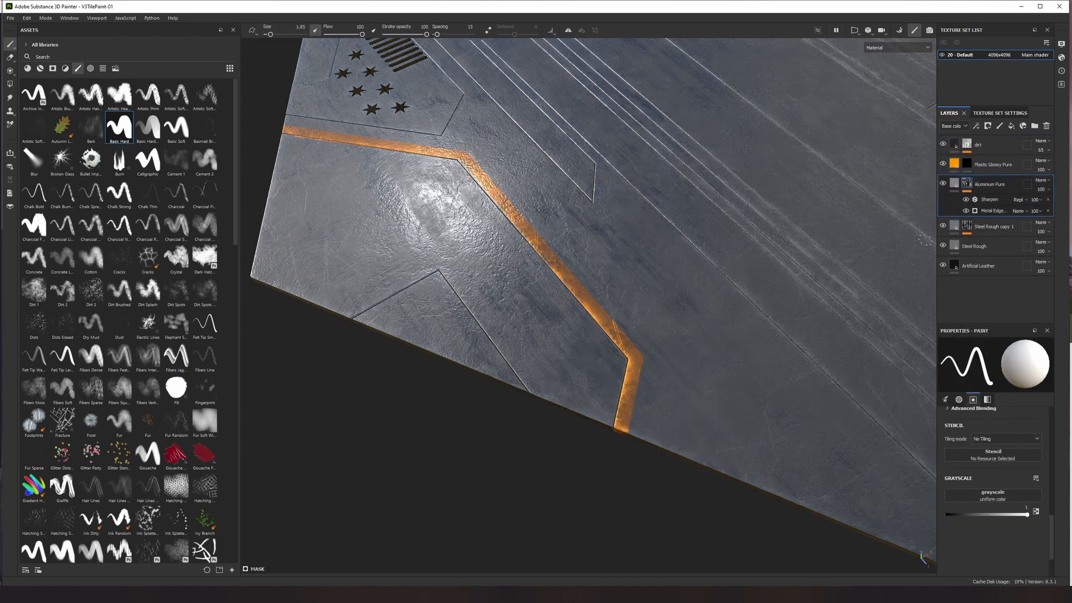
pyautogui.press('alt')
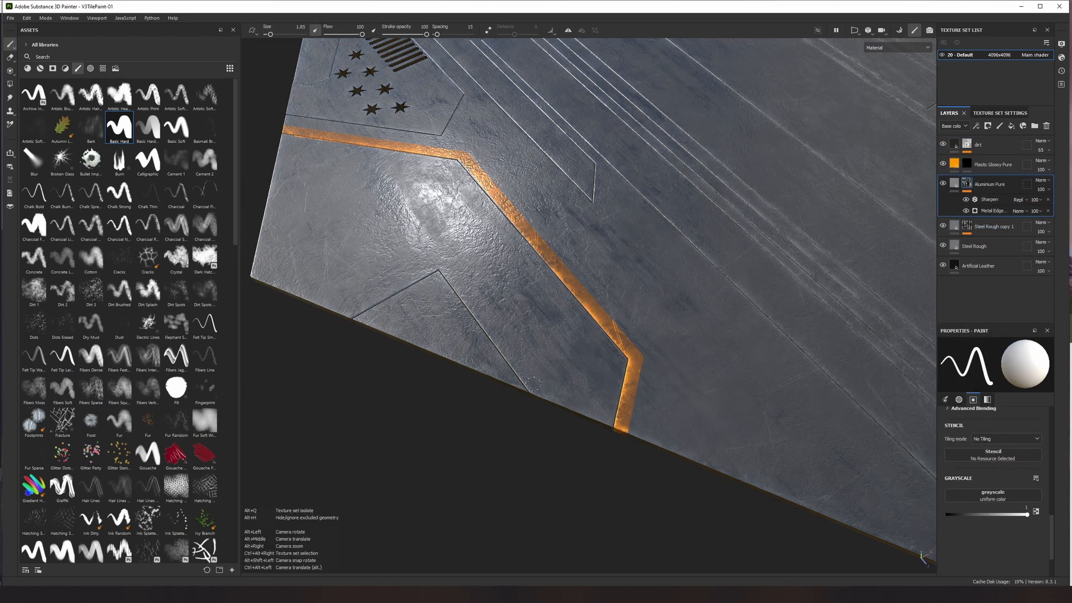
pyautogui.keyDown('alt'); pyautogui.moveTo(533, 384); pyautogui.dragTo(389, 436); pyautogui.keyUp('alt')
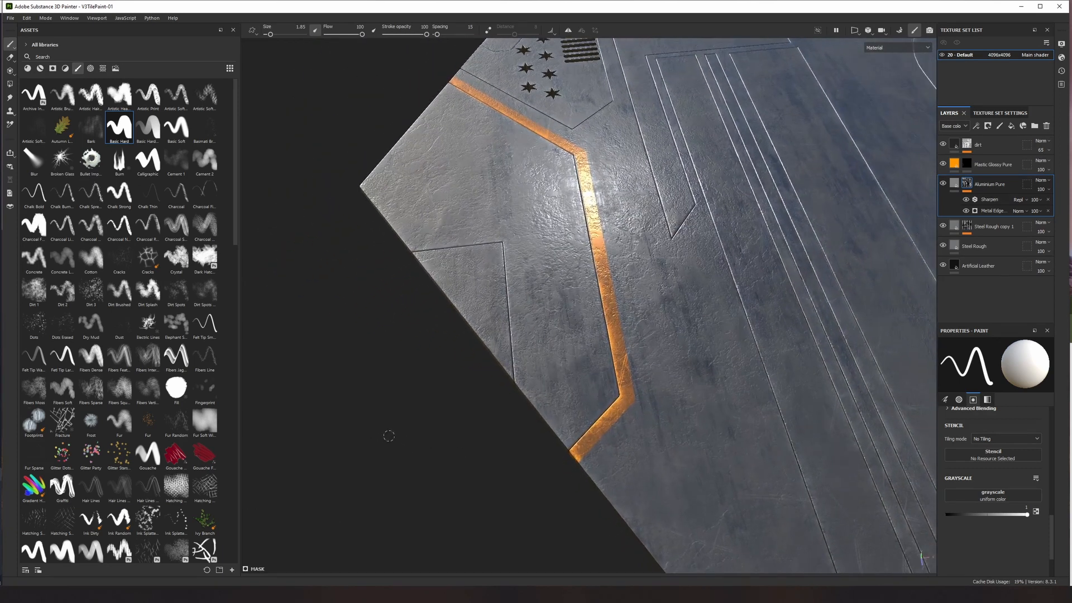
# - Paint a rectangular frame of straight strokes around the two large slot cutouts on the Plastic Glossy Pure mask
pyautogui.click(958, 166)
pyautogui.keyDown('alt'); pyautogui.moveTo(674, 404); pyautogui.dragTo(550, 324); pyautogui.keyUp('alt')
pyautogui.keyDown('alt'); pyautogui.moveTo(587, 269); pyautogui.dragTo(495, 435, button='middle'); pyautogui.keyUp('alt')
pyautogui.scroll(3, 544, 244)
pyautogui.keyDown('alt'); pyautogui.moveTo(544, 235); pyautogui.dragTo(543, 432, button='middle'); pyautogui.keyUp('alt')
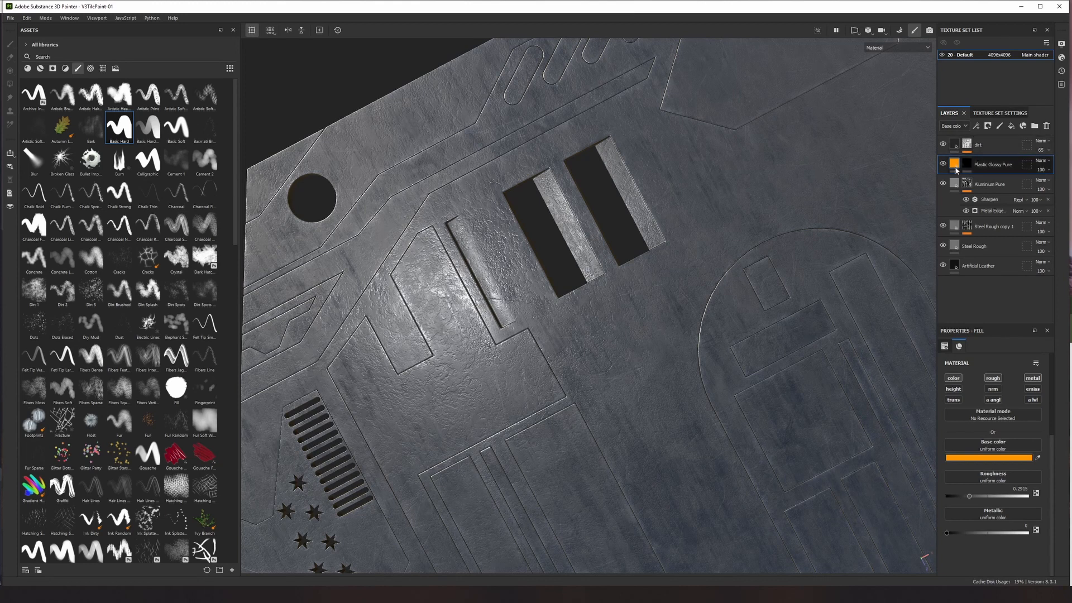
pyautogui.press('1')
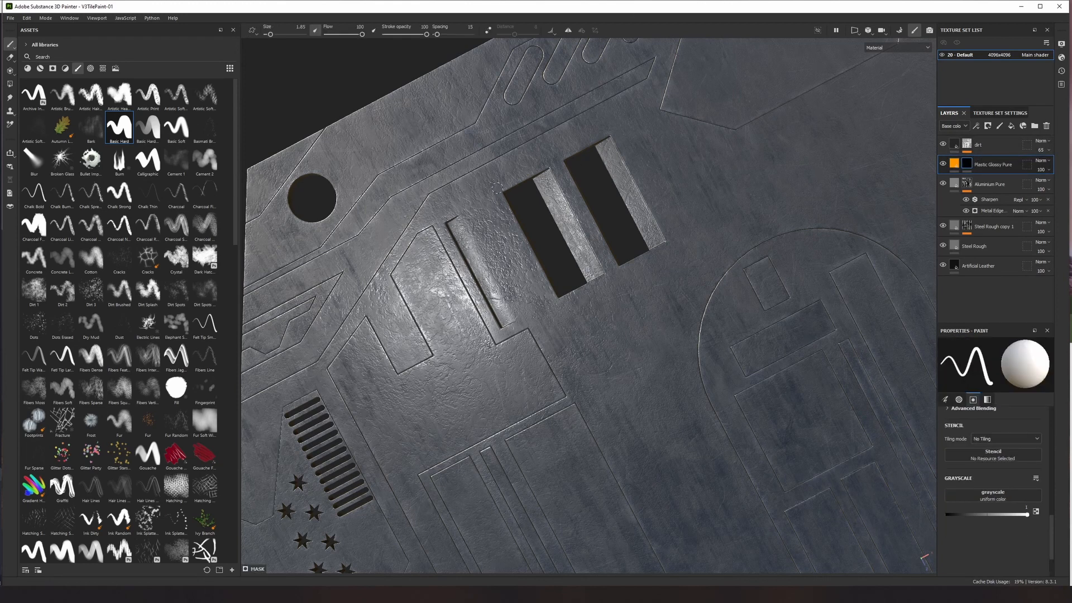
pyautogui.keyDown('shift'); pyautogui.click(611, 129); pyautogui.keyUp('shift')
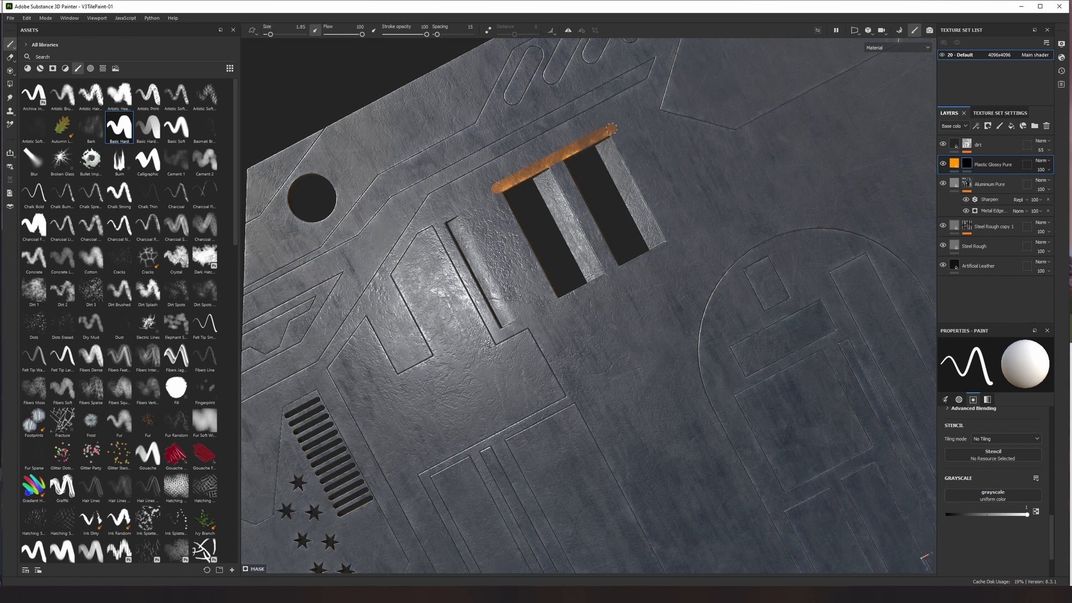
pyautogui.keyDown('shift'); pyautogui.click(674, 244); pyautogui.keyUp('shift')
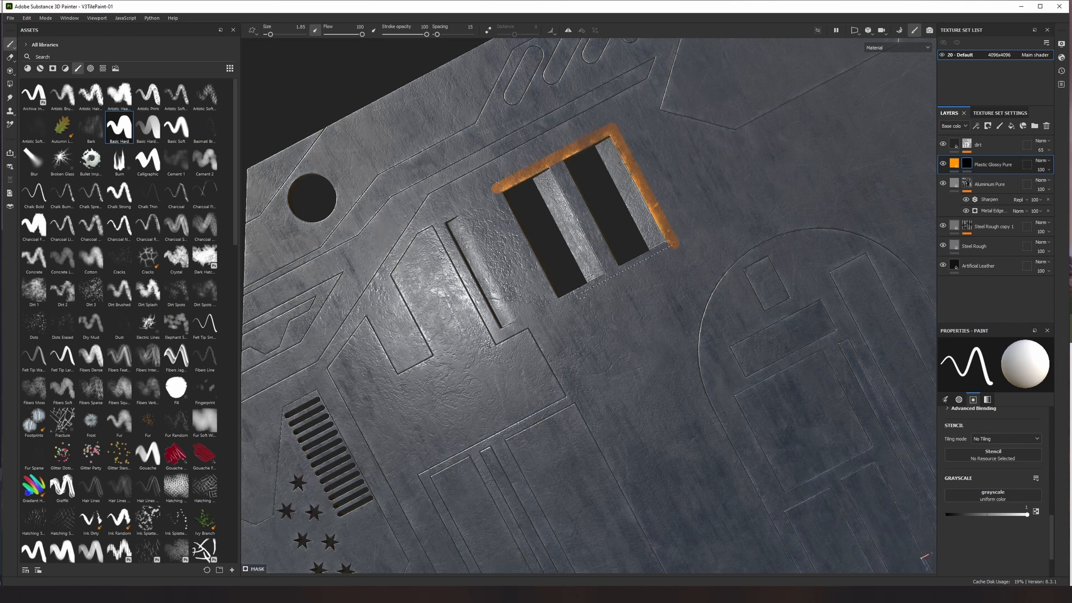
pyautogui.keyDown('shift'); pyautogui.click(556, 306); pyautogui.keyUp('shift')
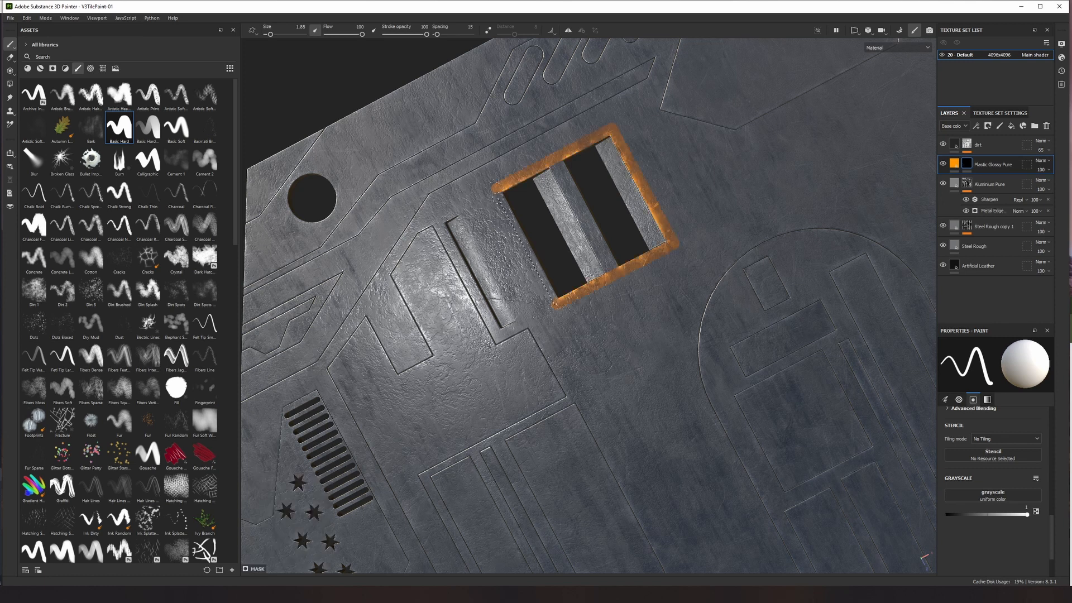
pyautogui.keyDown('shift'); pyautogui.click(495, 191); pyautogui.keyUp('shift')
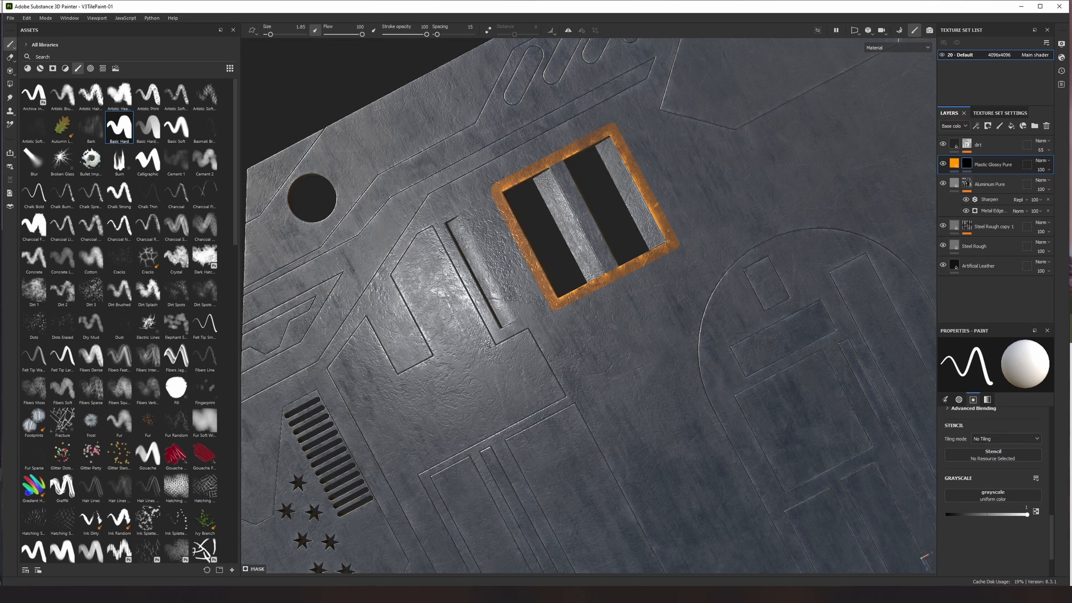
# - Stamp the recycling sign alpha on the Plastic Glossy Pure mask just below the framed cutouts, with a brush size of about 14
pyautogui.click(90, 68)
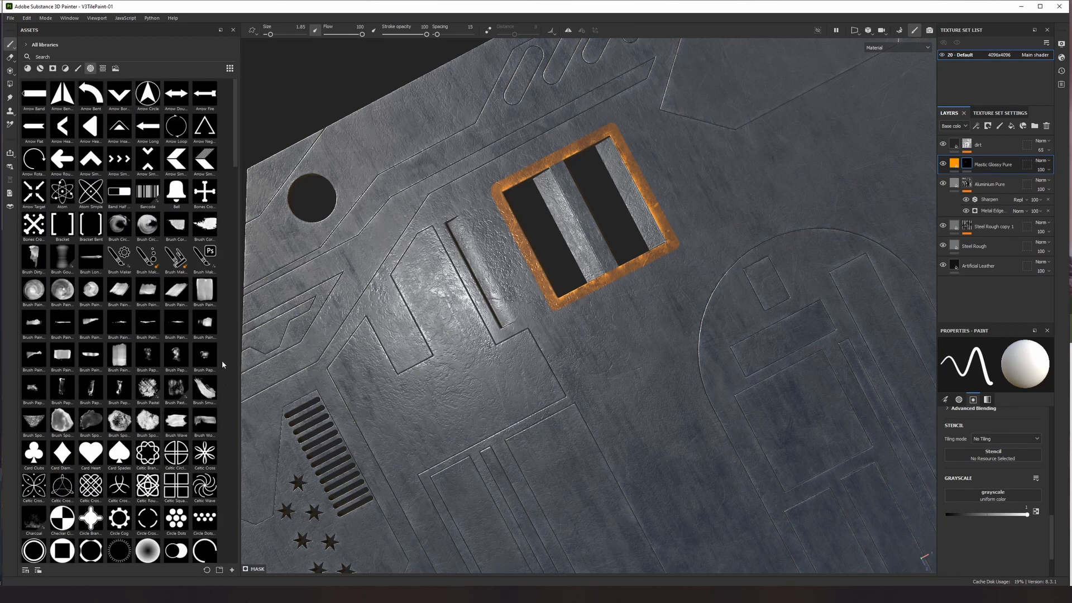
pyautogui.moveTo(236, 152); pyautogui.dragTo(238, 481)
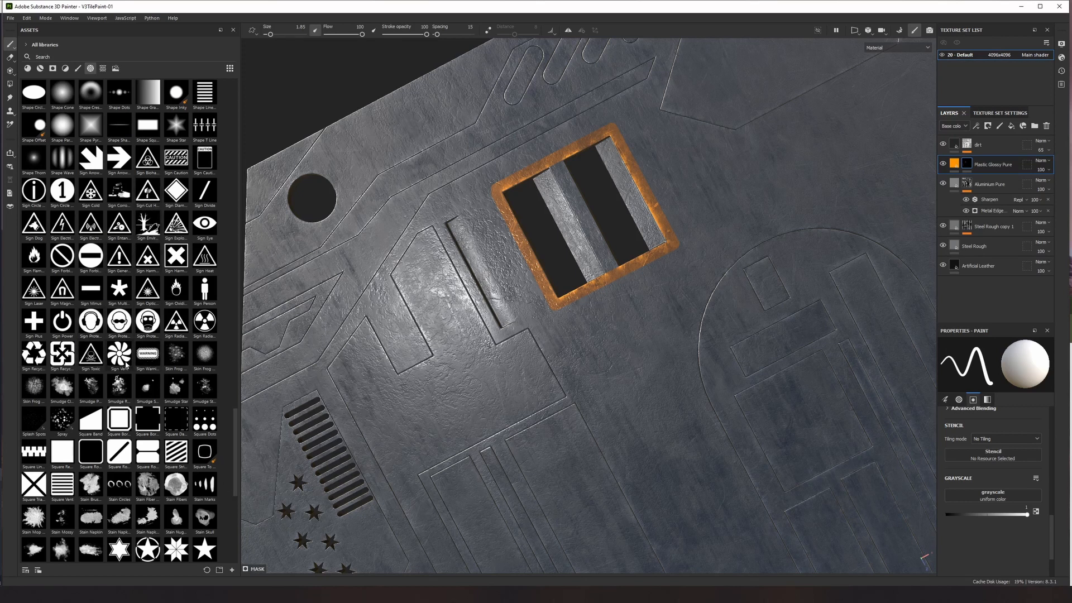
pyautogui.click(36, 356)
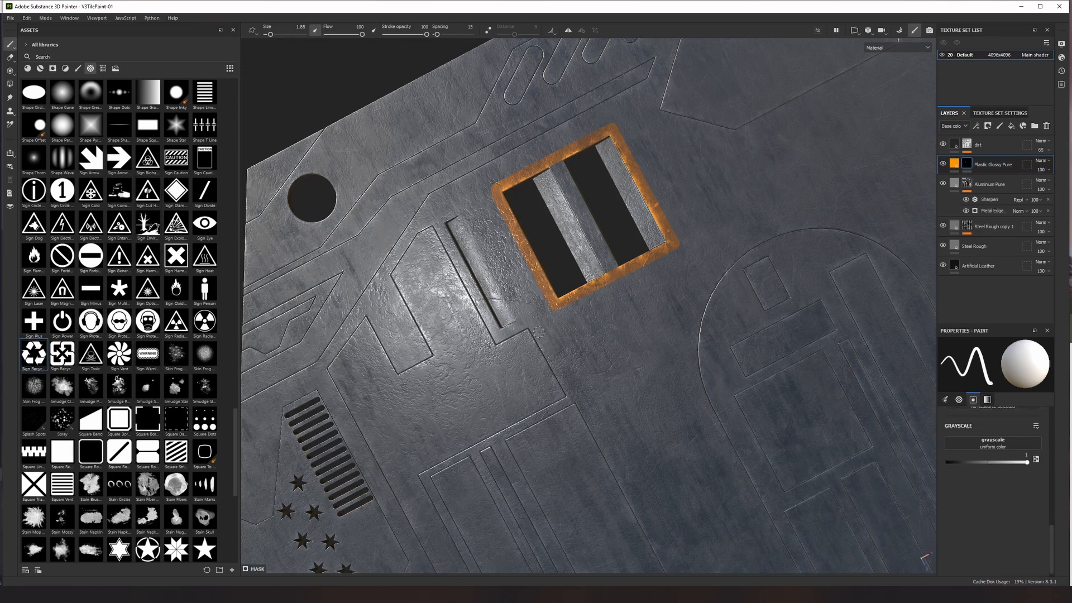
pyautogui.keyDown('ctrl'); pyautogui.moveTo(541, 340); pyautogui.dragTo(631, 351, button='right'); pyautogui.keyUp('ctrl')
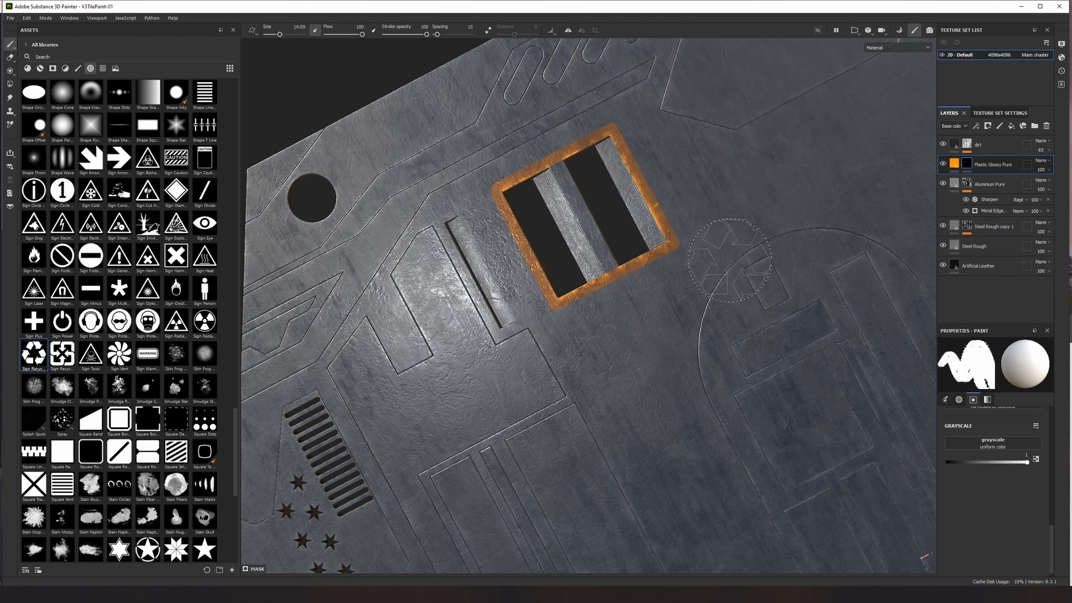
pyautogui.scroll(-4, 658, 277)
pyautogui.scroll(-2, 653, 302)
pyautogui.press('f')
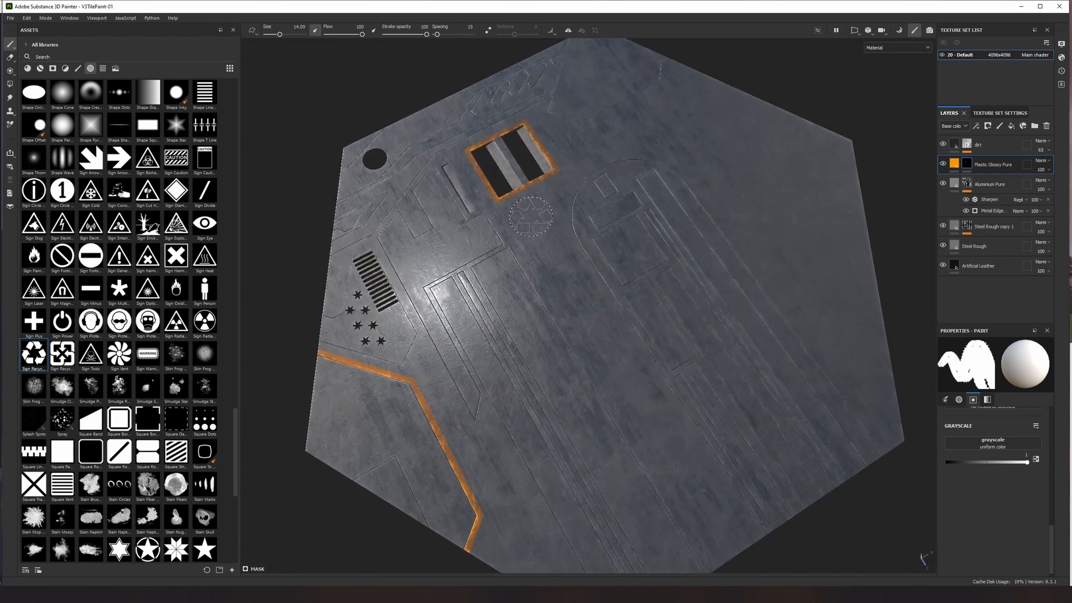
pyautogui.click(530, 218)
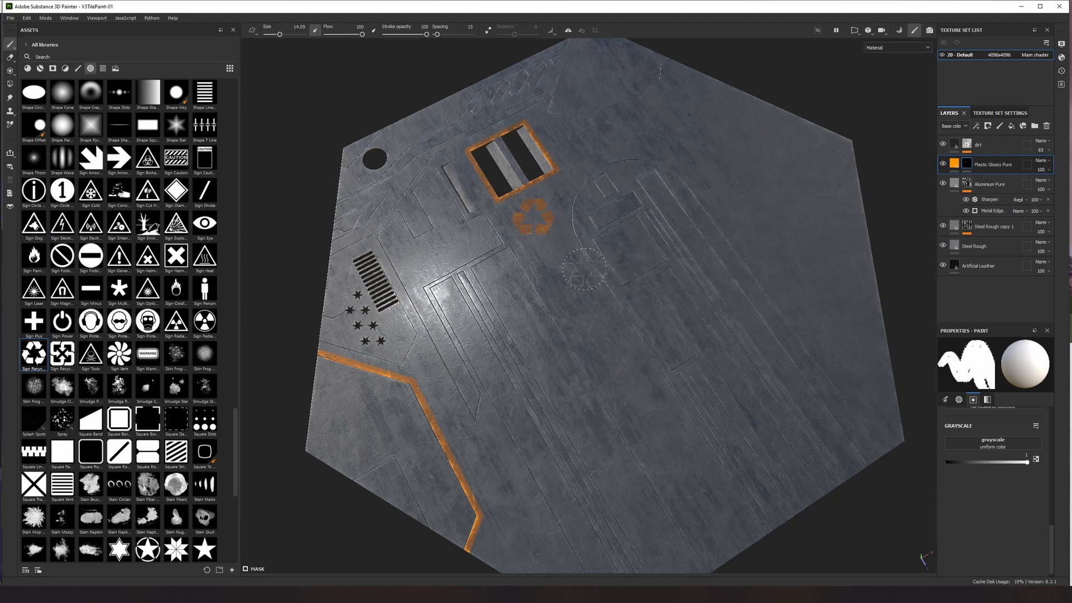
# - Compare the orange paint with the dirt layer hidden and shown
pyautogui.press('alt')
pyautogui.keyDown('alt'); pyautogui.moveTo(308, 218); pyautogui.dragTo(292, 239); pyautogui.keyUp('alt')
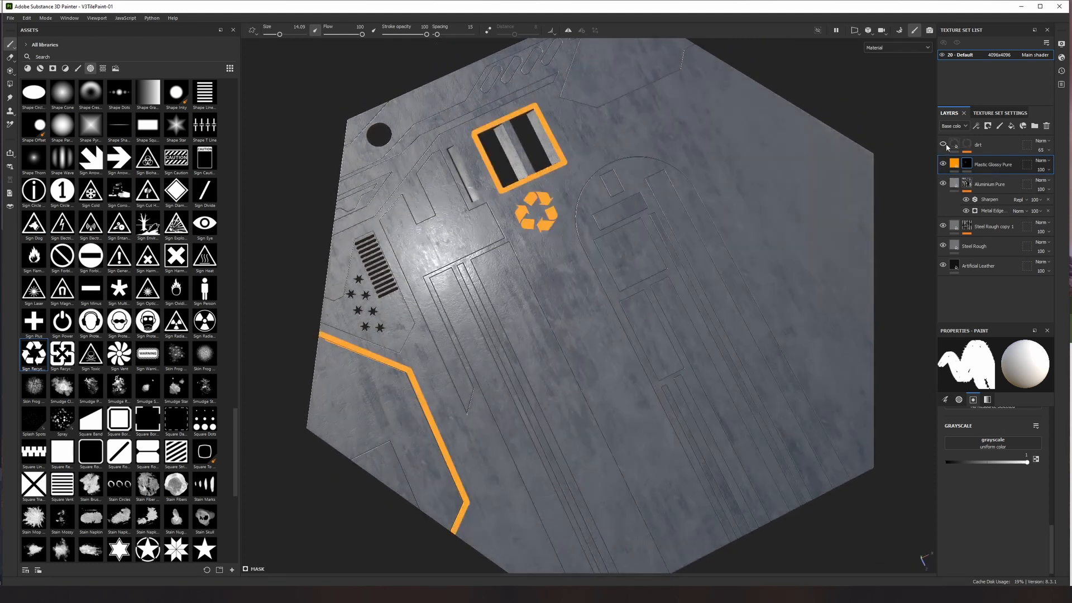
pyautogui.click(944, 144)
pyautogui.click(944, 144)
pyautogui.click(944, 145)
pyautogui.click(943, 144)
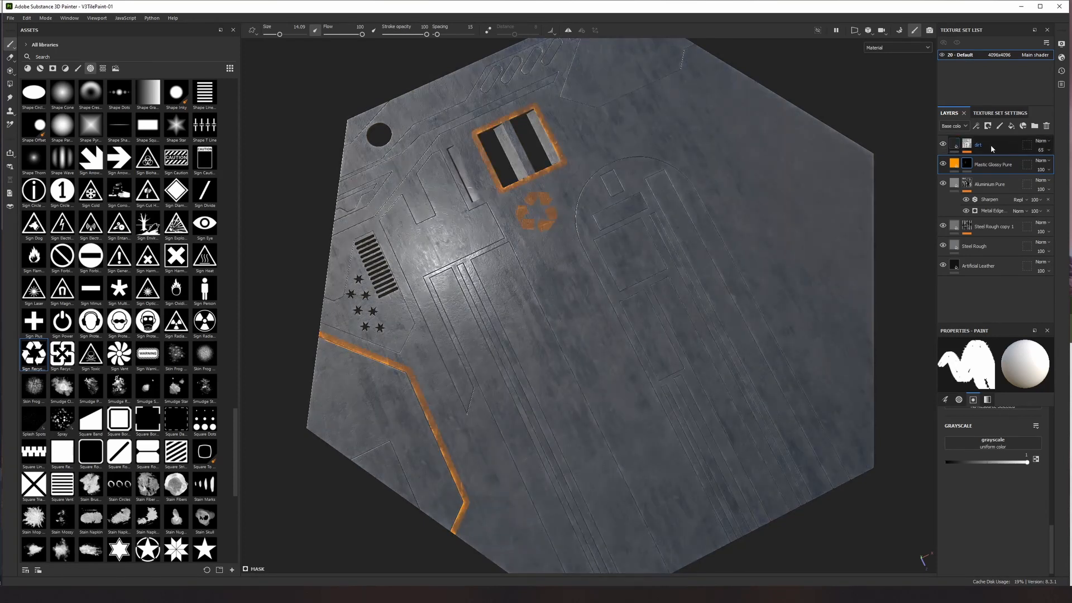
# - Move the dirt layer below the Plastic Glossy Pure layer and lower the plastic layer's base color opacity
pyautogui.moveTo(980, 145); pyautogui.dragTo(965, 182)
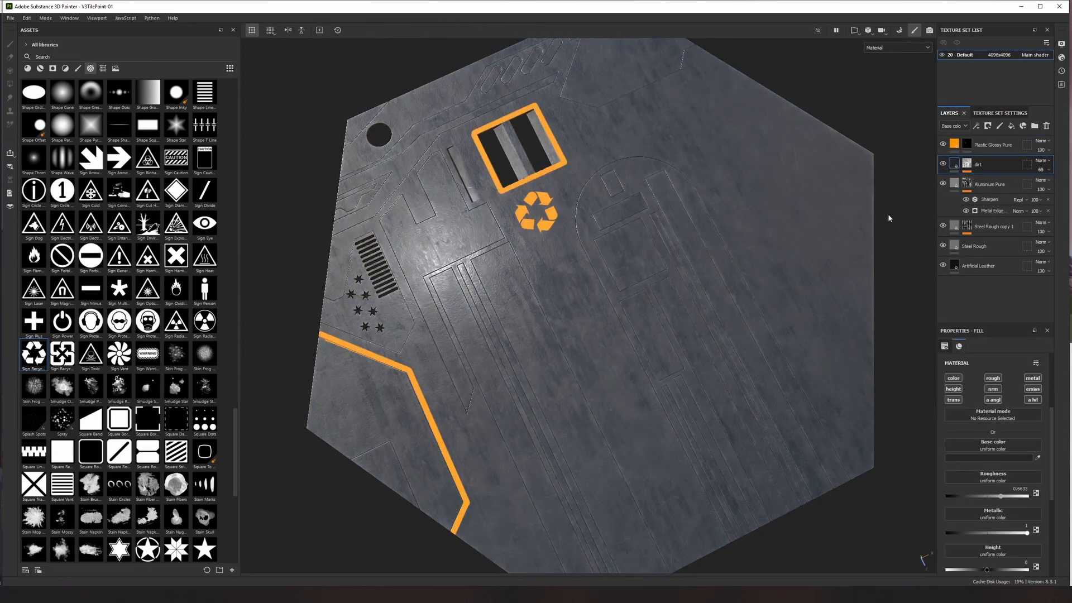
pyautogui.click(1004, 146)
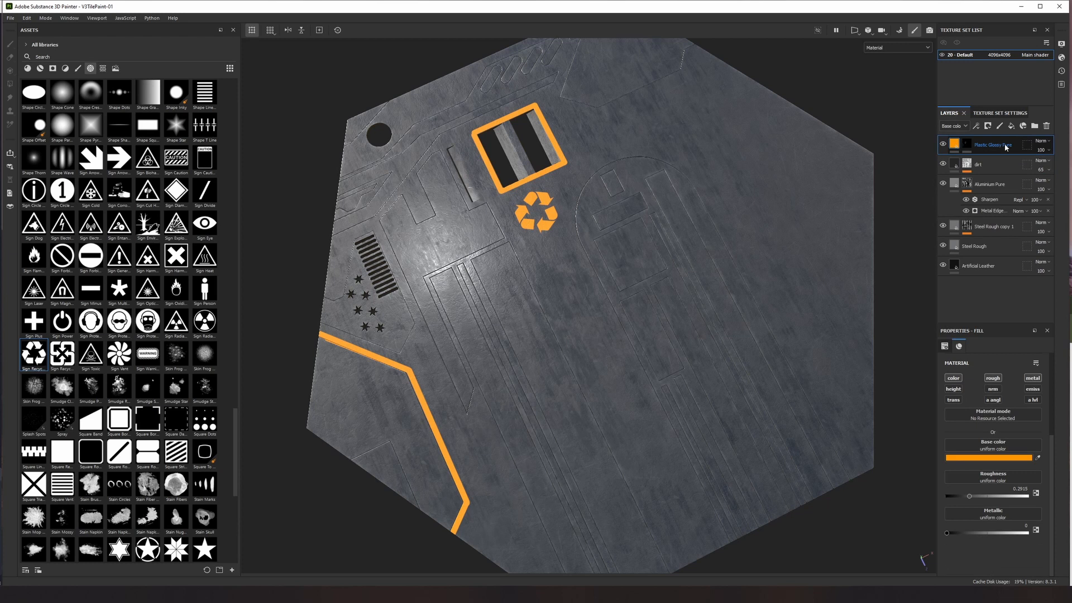
pyautogui.click(1041, 150)
pyautogui.moveTo(1065, 167); pyautogui.dragTo(1056, 166)
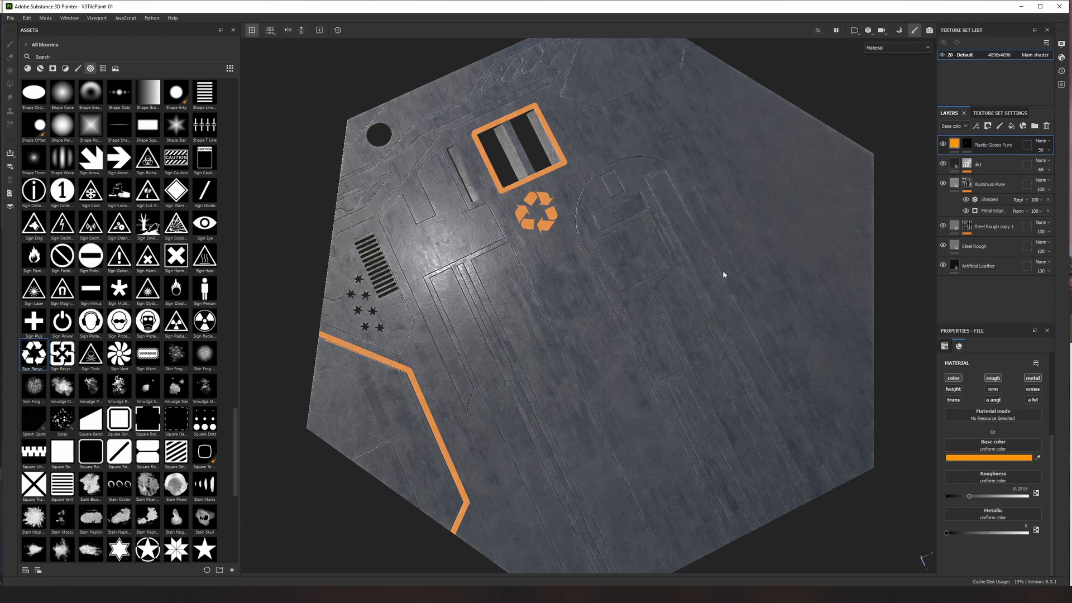
# - Stamp an outlined hexagon alpha on the Plastic Glossy Pure mask in the corner area enclosed by the orange stripe, with a brush size of about 17
pyautogui.keyDown('alt'); pyautogui.moveTo(723, 273); pyautogui.dragTo(643, 242); pyautogui.keyUp('alt')
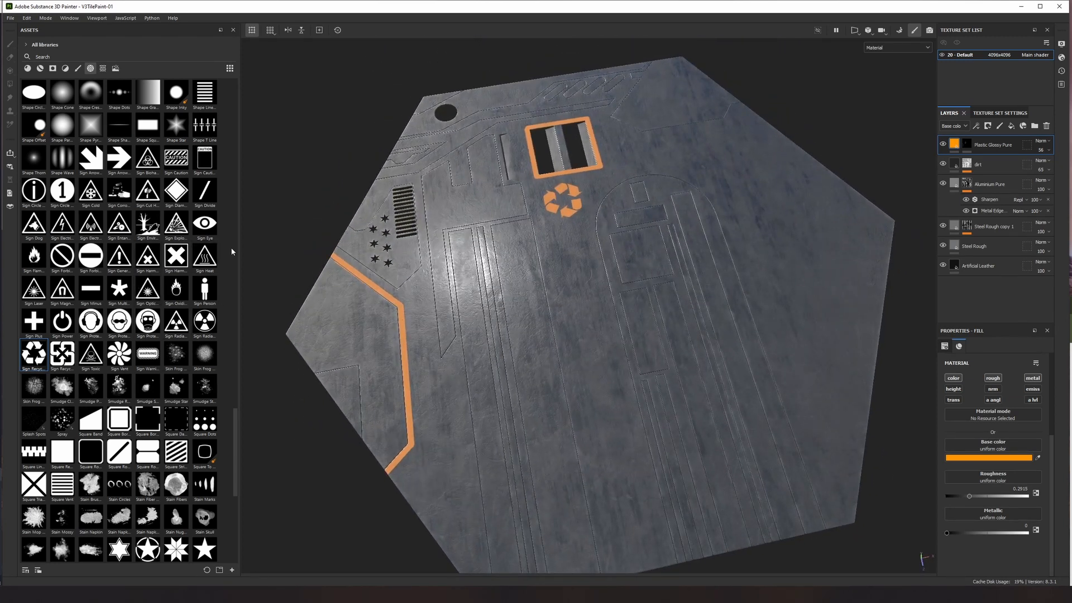
pyautogui.moveTo(237, 421); pyautogui.dragTo(219, 307)
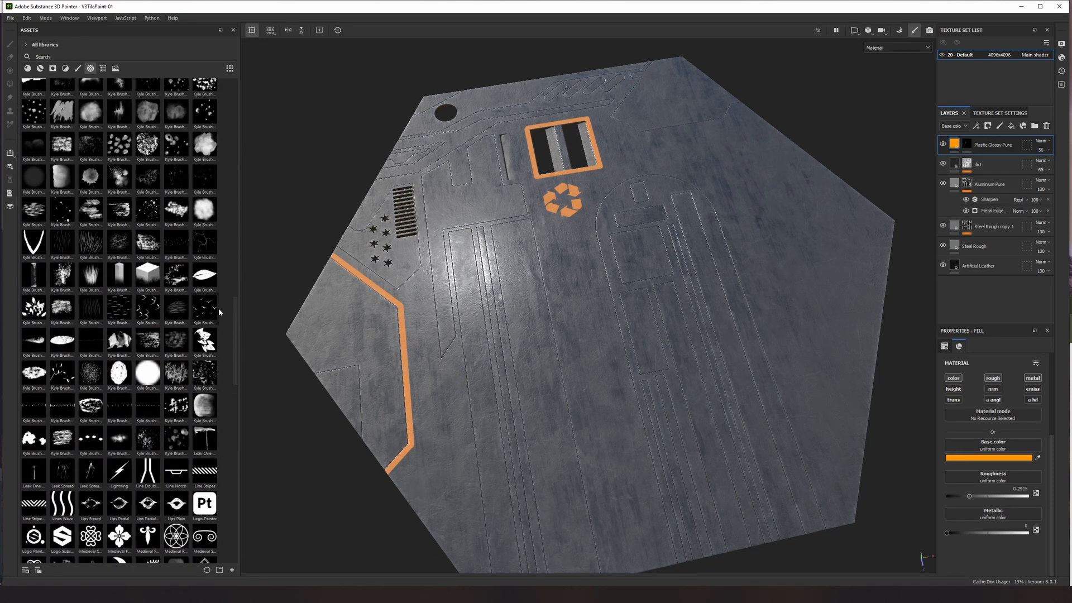
pyautogui.scroll(10, 91, 291)
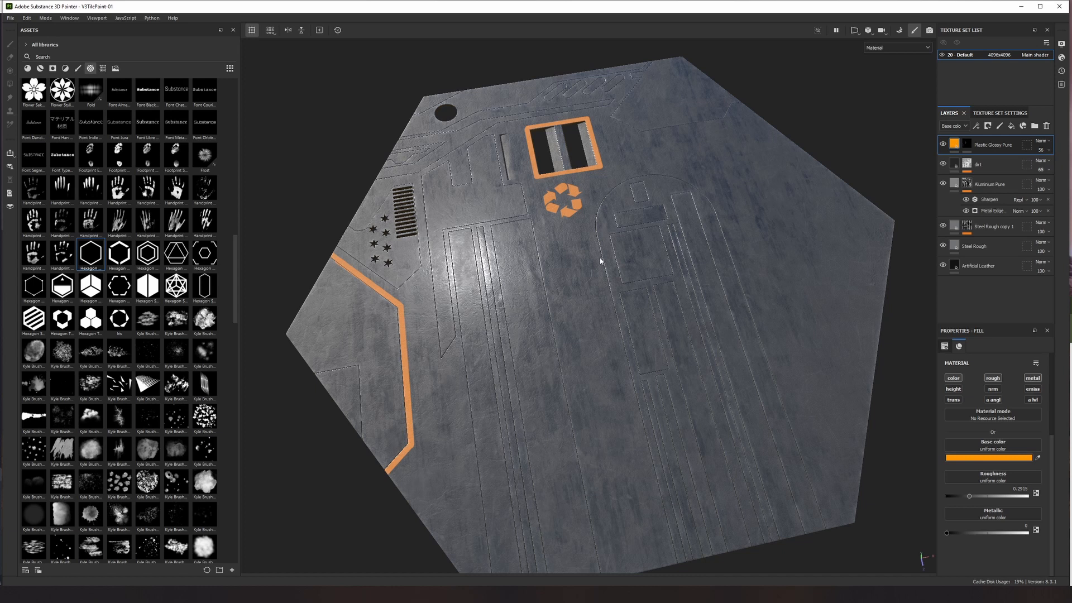
pyautogui.click(967, 144)
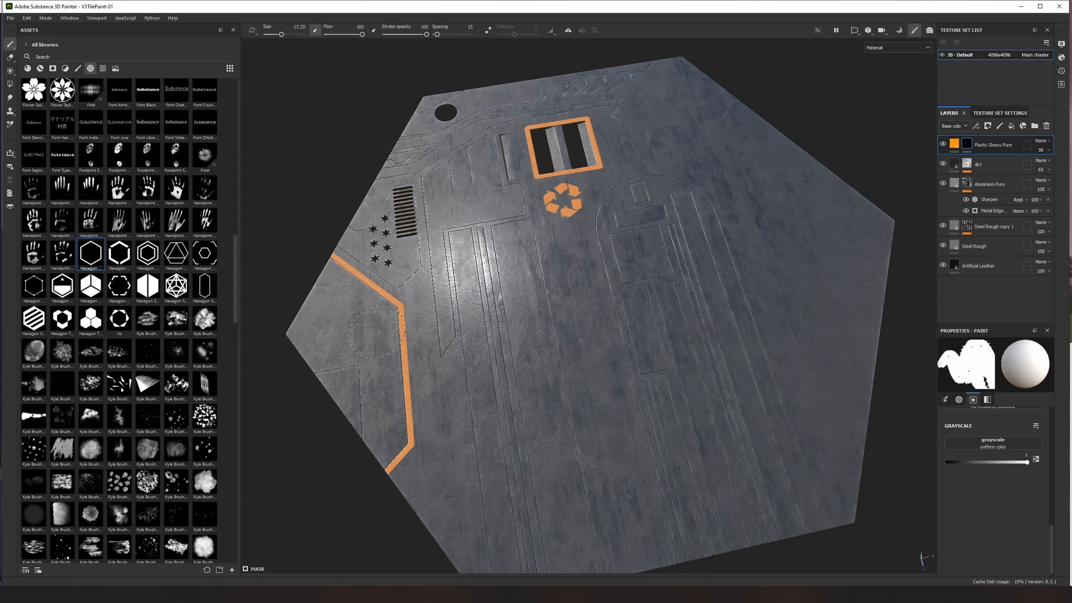
pyautogui.click(92, 256)
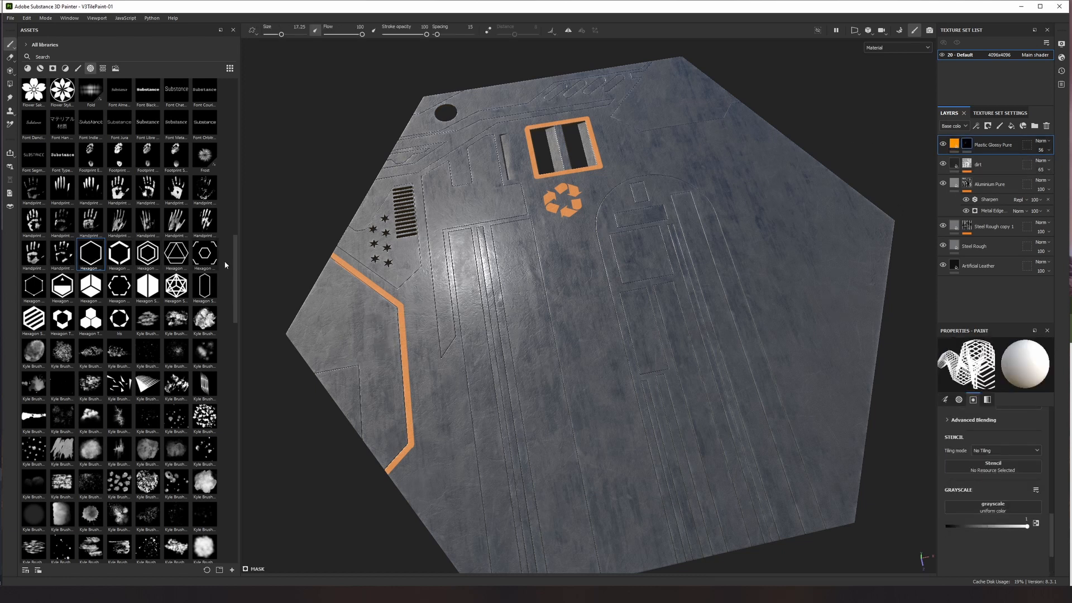
pyautogui.click(338, 318)
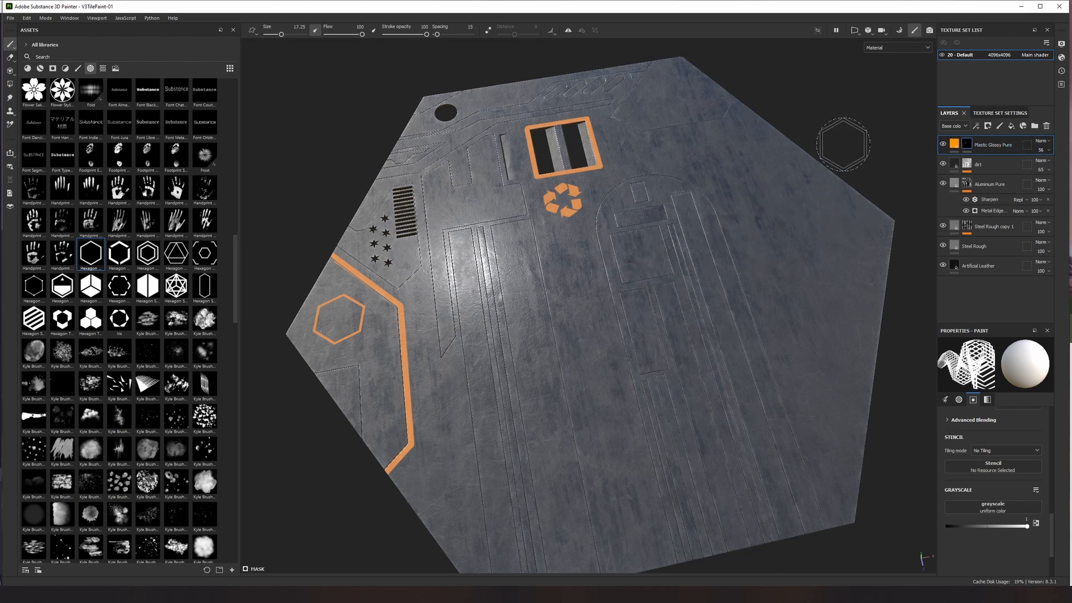
# - Add a fill layer above Plastic Glossy Pure and leave only its height and anisotropy level channels enabled
pyautogui.keyDown('alt'); pyautogui.moveTo(843, 144); pyautogui.dragTo(869, 107); pyautogui.keyUp('alt')
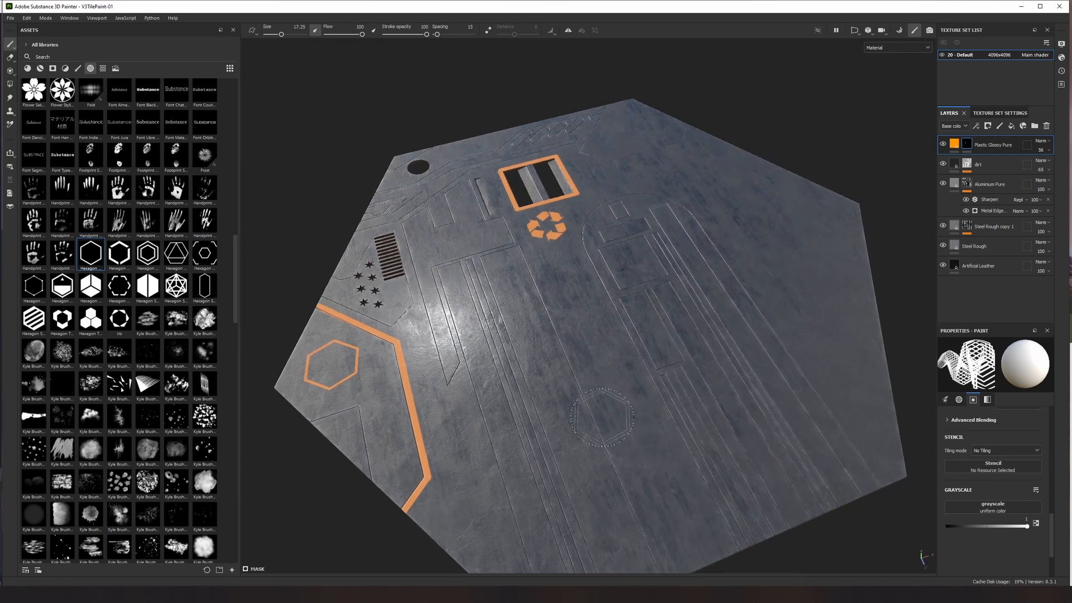
pyautogui.moveTo(602, 417)
pyautogui.keyDown('alt'); pyautogui.mouseDown(button='middle')
pyautogui.moveTo(642, 269)
pyautogui.moveTo(624, 290)
pyautogui.mouseUp(button='middle'); pyautogui.keyUp('alt')
pyautogui.keyDown('alt'); pyautogui.moveTo(607, 282); pyautogui.dragTo(628, 273); pyautogui.keyUp('alt')
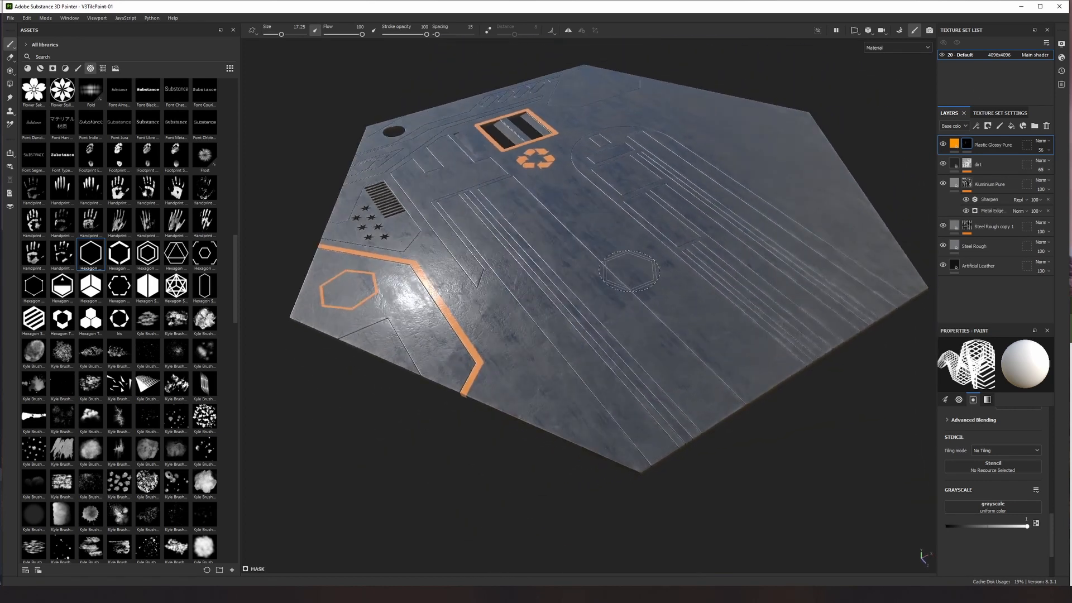
pyautogui.scroll(4, 629, 270)
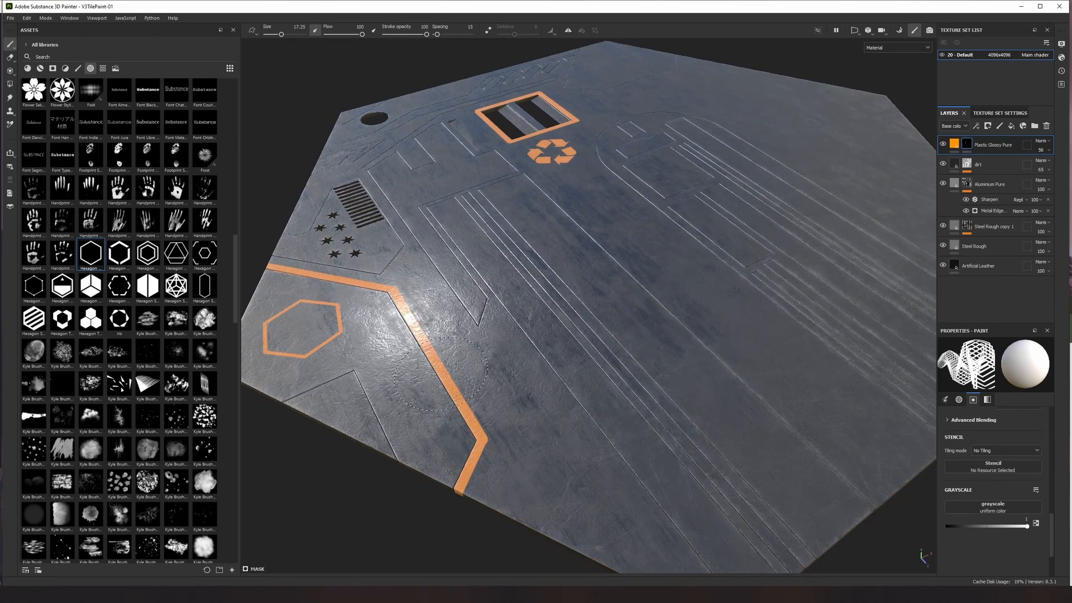
pyautogui.click(1012, 127)
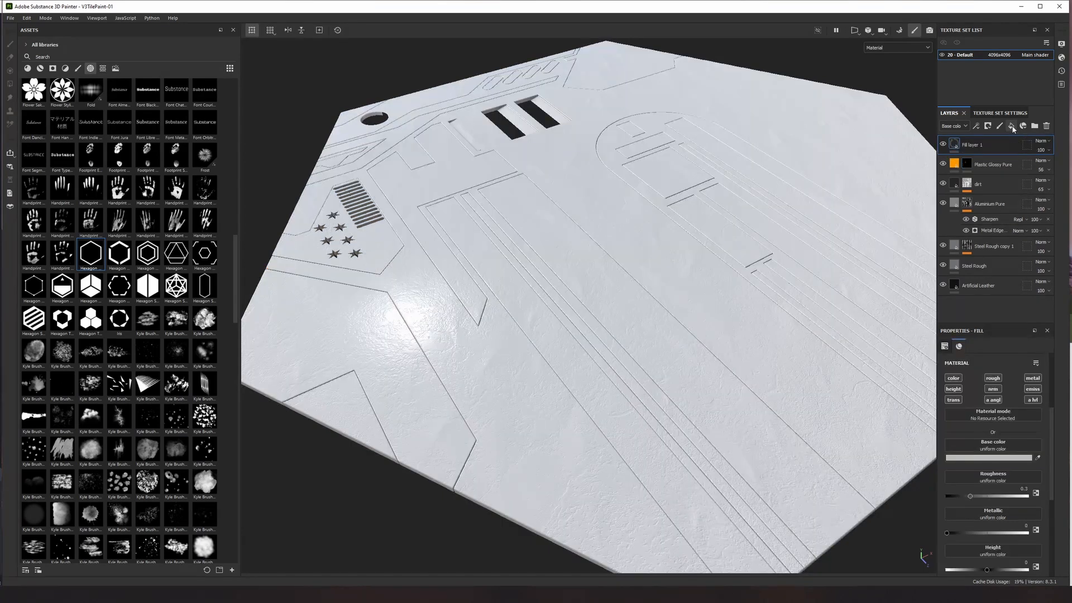
pyautogui.click(955, 400)
pyautogui.click(993, 400)
pyautogui.click(1033, 389)
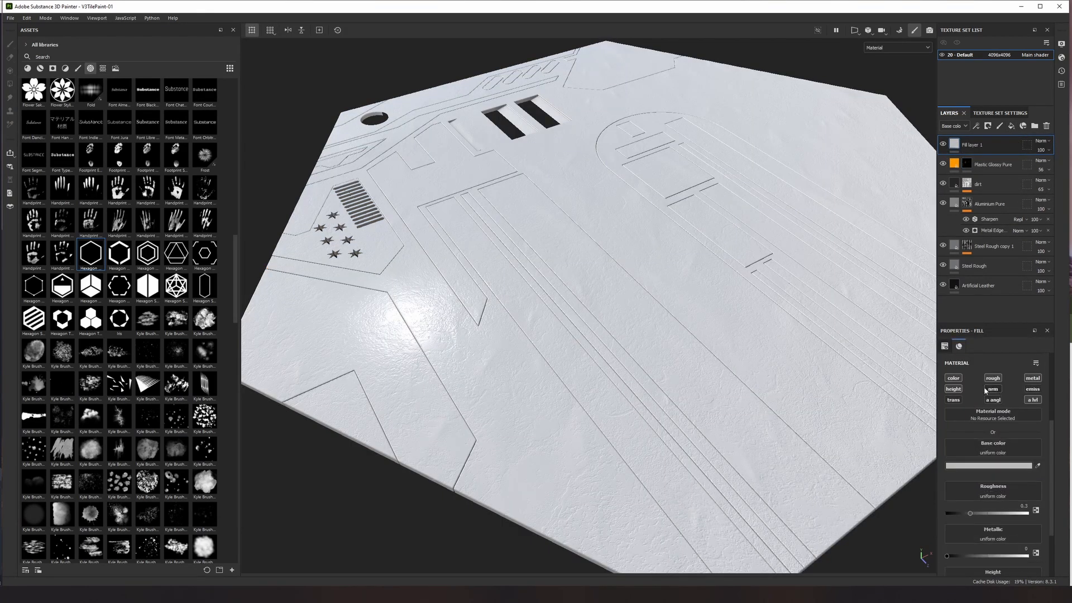
pyautogui.click(957, 389)
pyautogui.click(996, 379)
pyautogui.click(1032, 379)
pyautogui.click(952, 381)
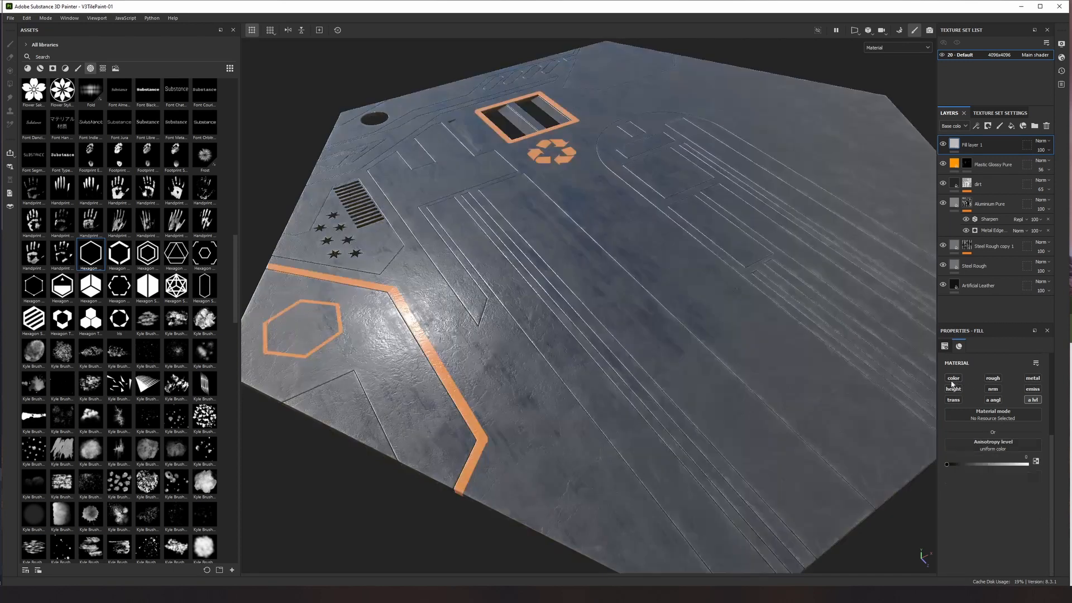
pyautogui.click(953, 388)
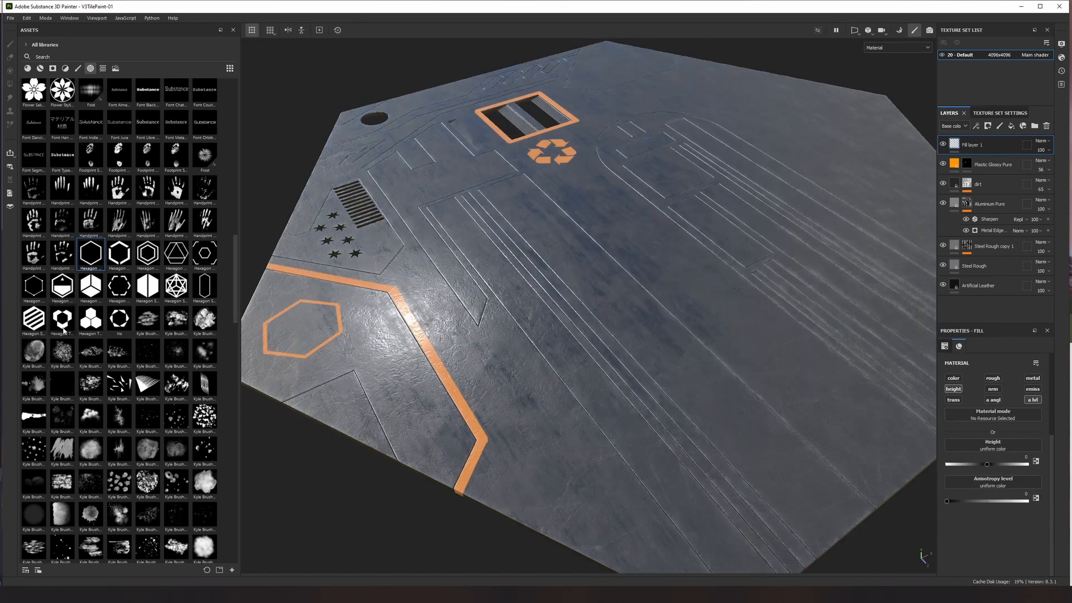
# - Assign the Hexagon Pyramid Split alpha to the fill layer's height and set its tiling to 128
pyautogui.moveTo(91, 286); pyautogui.dragTo(985, 448)
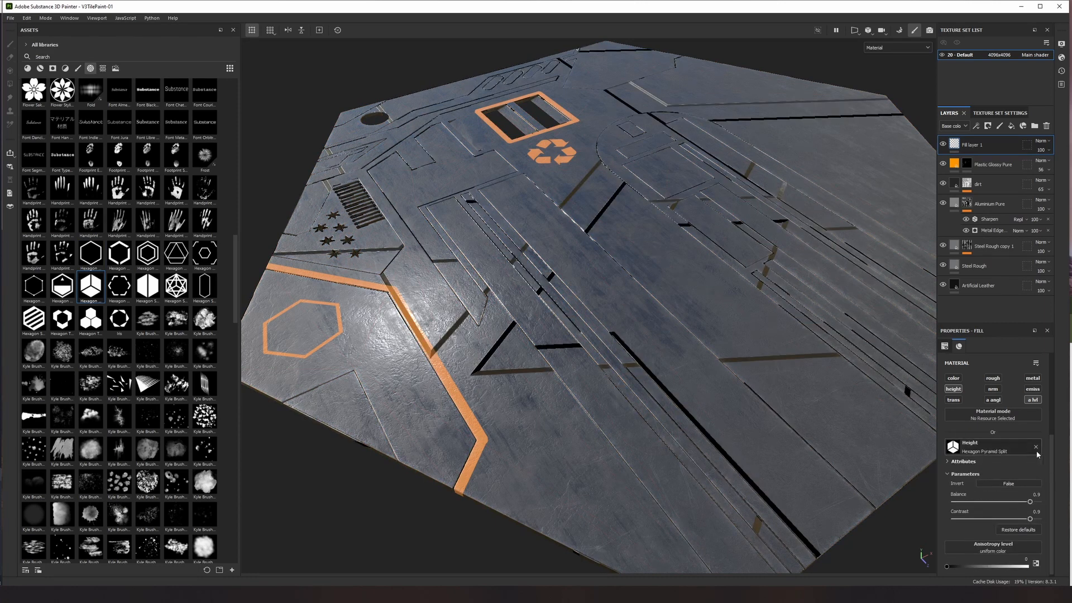
pyautogui.scroll(3, 1000, 410)
pyautogui.click(990, 389)
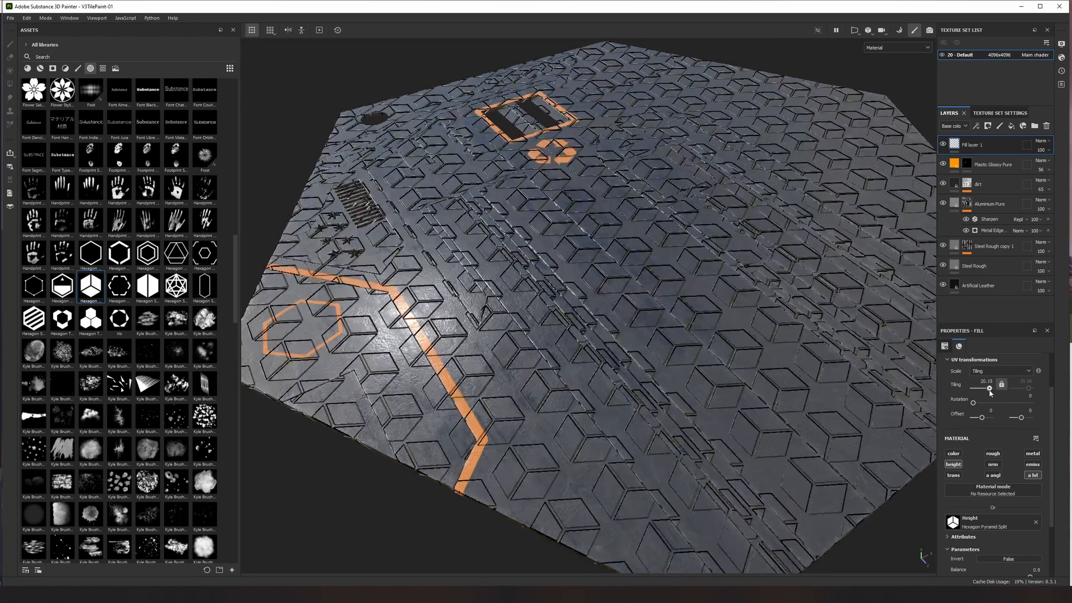
pyautogui.moveTo(990, 393); pyautogui.dragTo(995, 394)
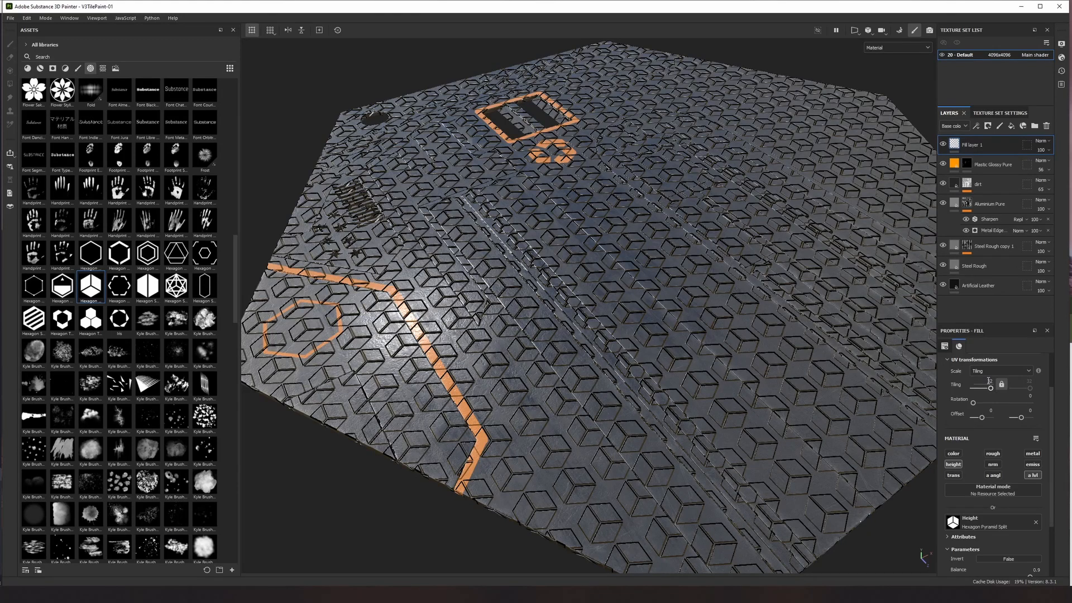
pyautogui.click(990, 381)
pyautogui.write('128')
pyautogui.press('Return')
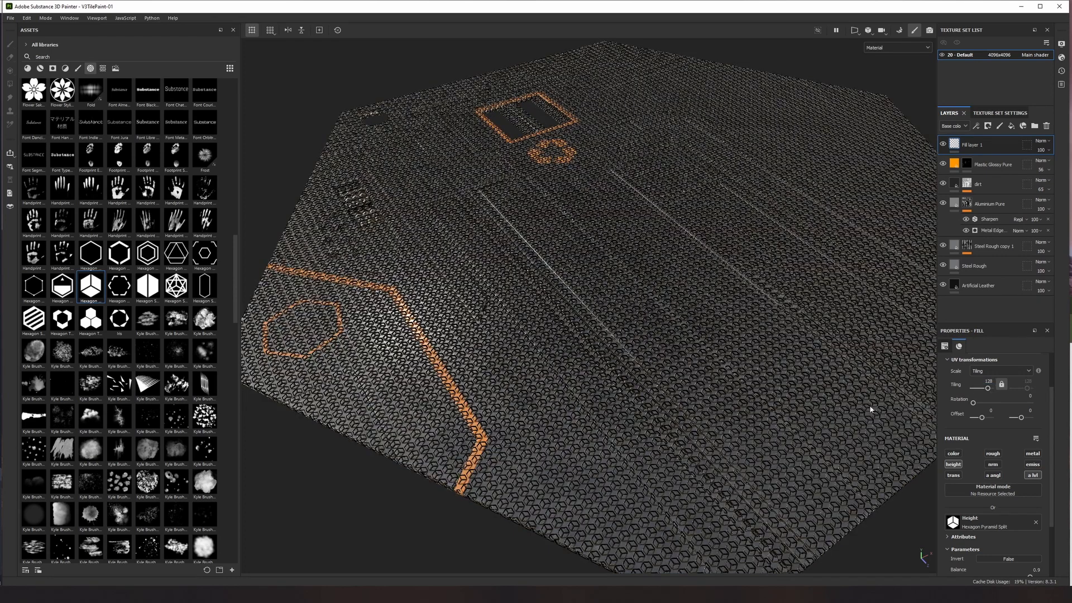
# - Raise the hexagon pattern's balance to 1 and set its tiling to 164
pyautogui.scroll(-3, 1002, 416)
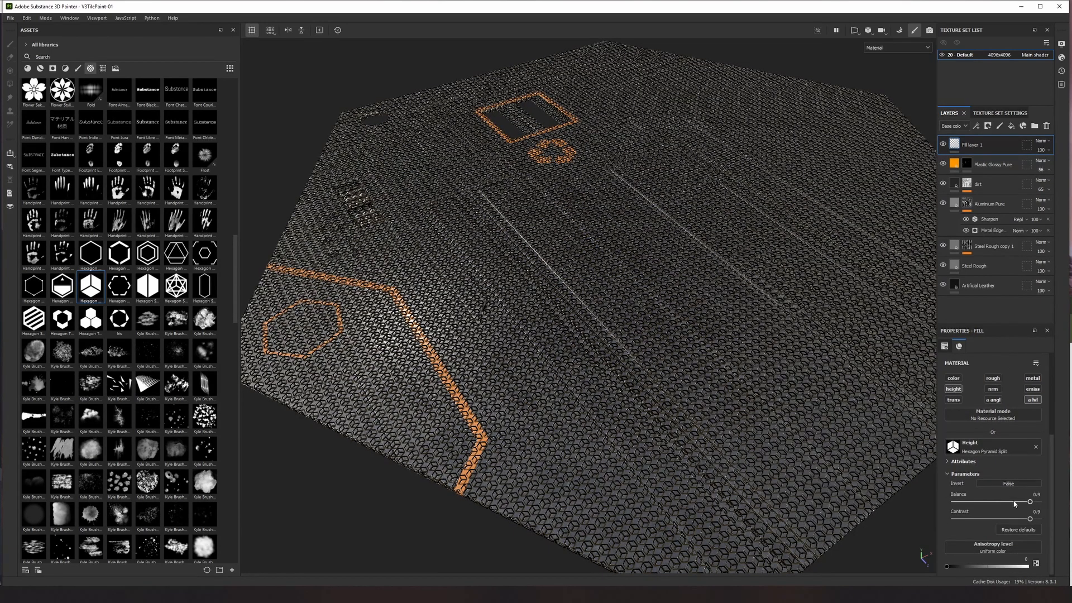
pyautogui.moveTo(1033, 502); pyautogui.dragTo(1040, 502)
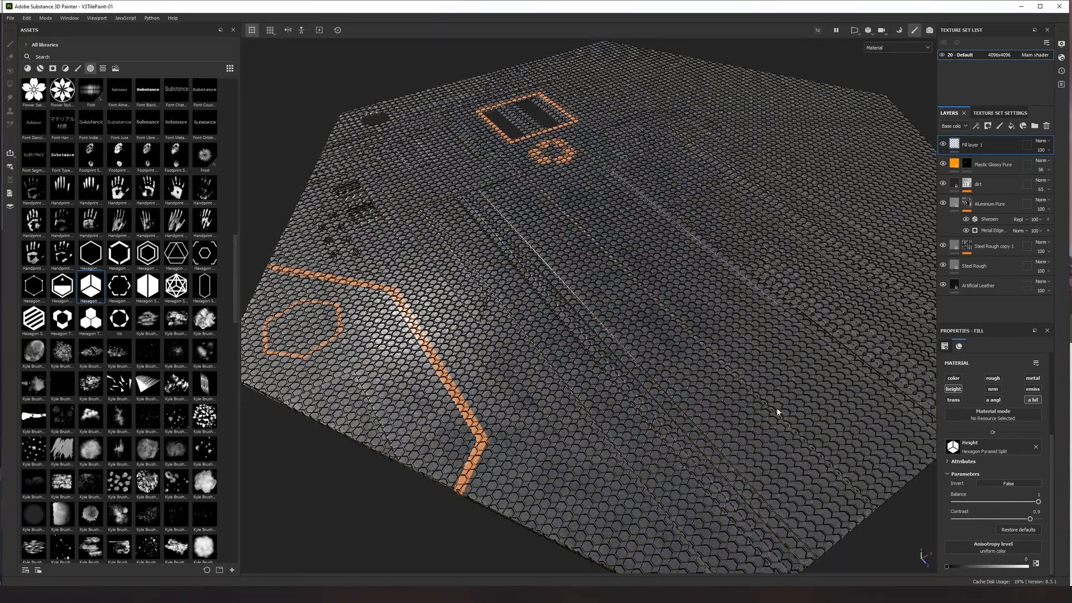
pyautogui.keyDown('alt'); pyautogui.moveTo(778, 412); pyautogui.dragTo(765, 410); pyautogui.keyUp('alt')
pyautogui.scroll(3, 996, 403)
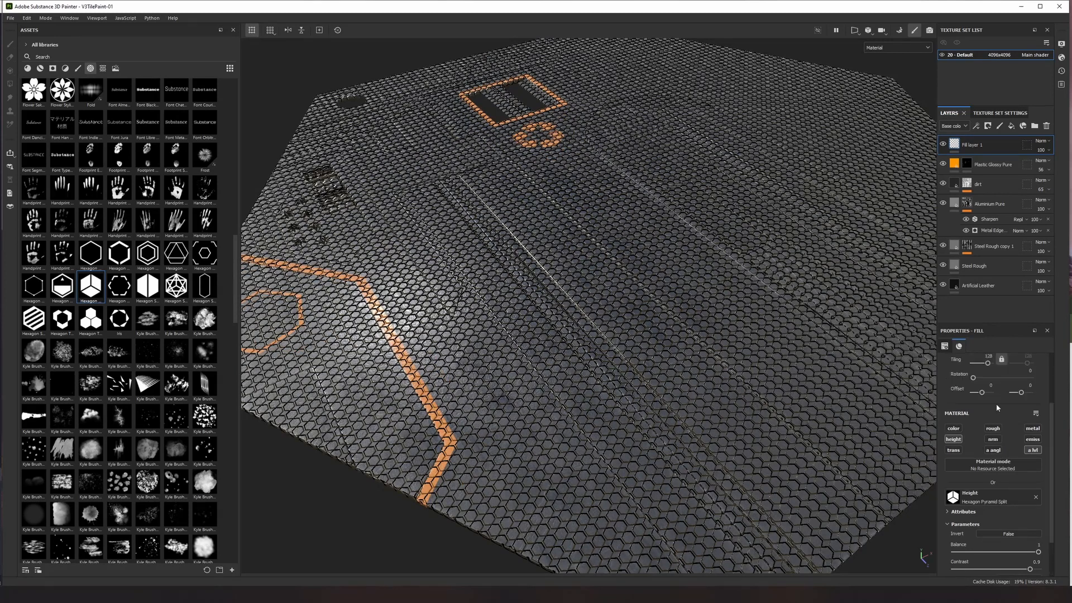
pyautogui.click(989, 381)
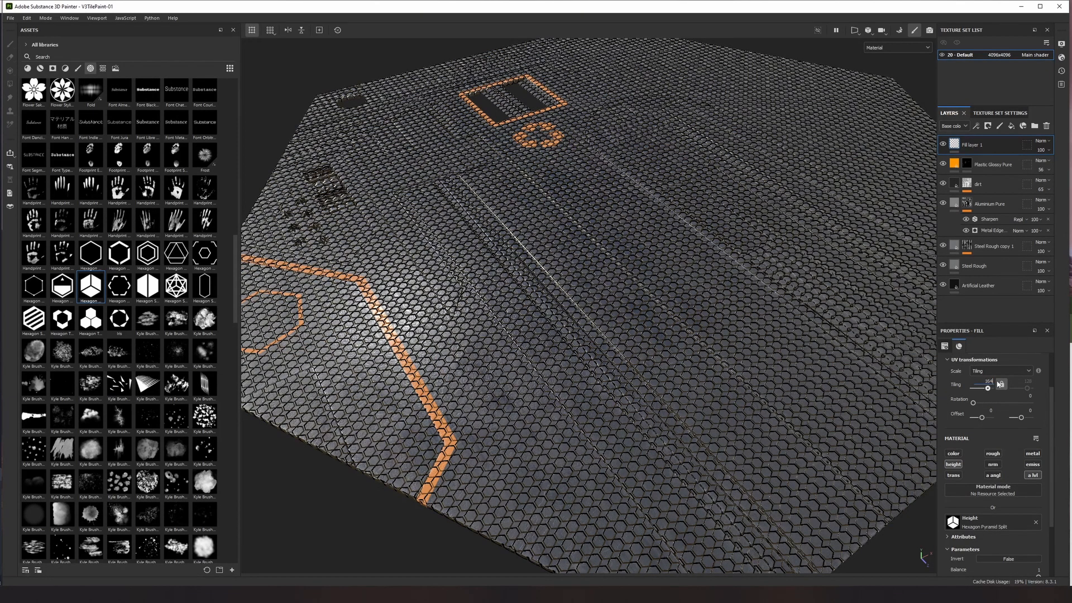
pyautogui.write('164')
pyautogui.press('Return')
pyautogui.keyDown('alt'); pyautogui.moveTo(786, 408); pyautogui.dragTo(659, 564); pyautogui.keyUp('alt')
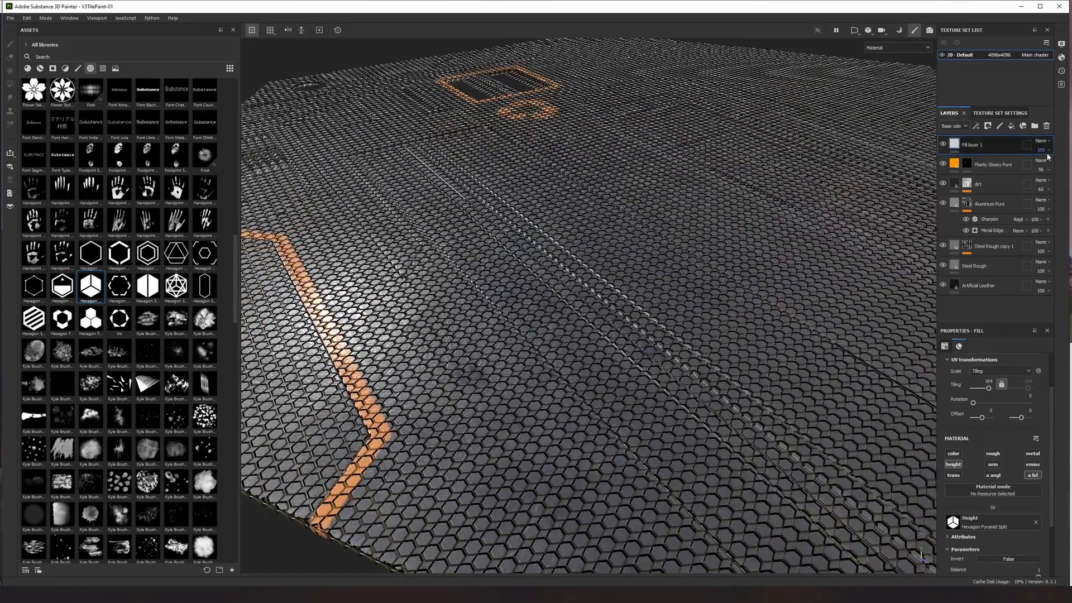
# - Show the height channel in the layer stack and lower Fill layer 1's height opacity to 2
pyautogui.click(953, 126)
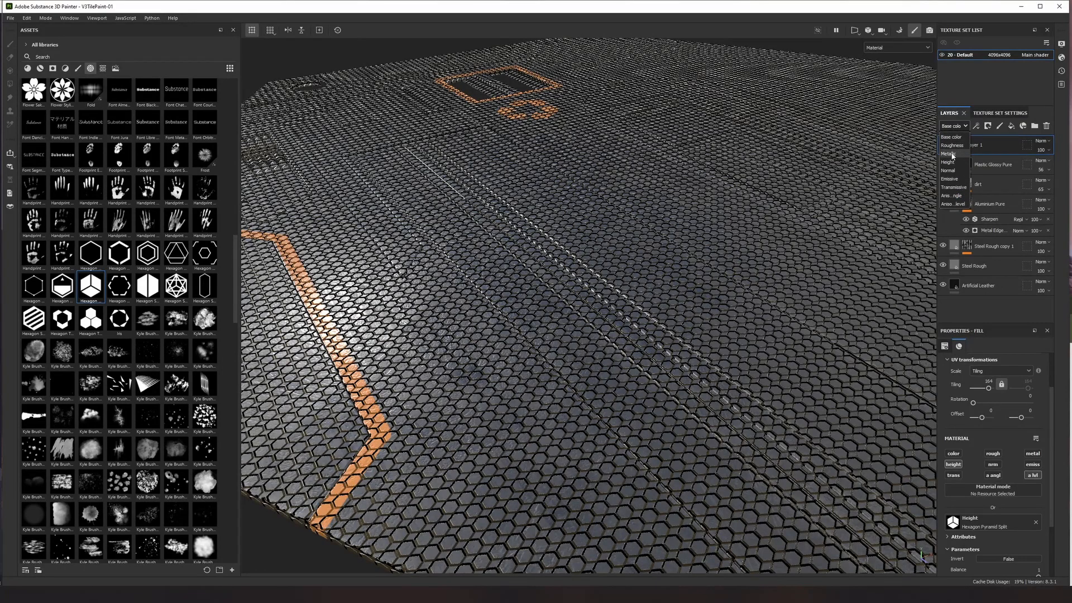
pyautogui.click(955, 144)
pyautogui.click(1050, 151)
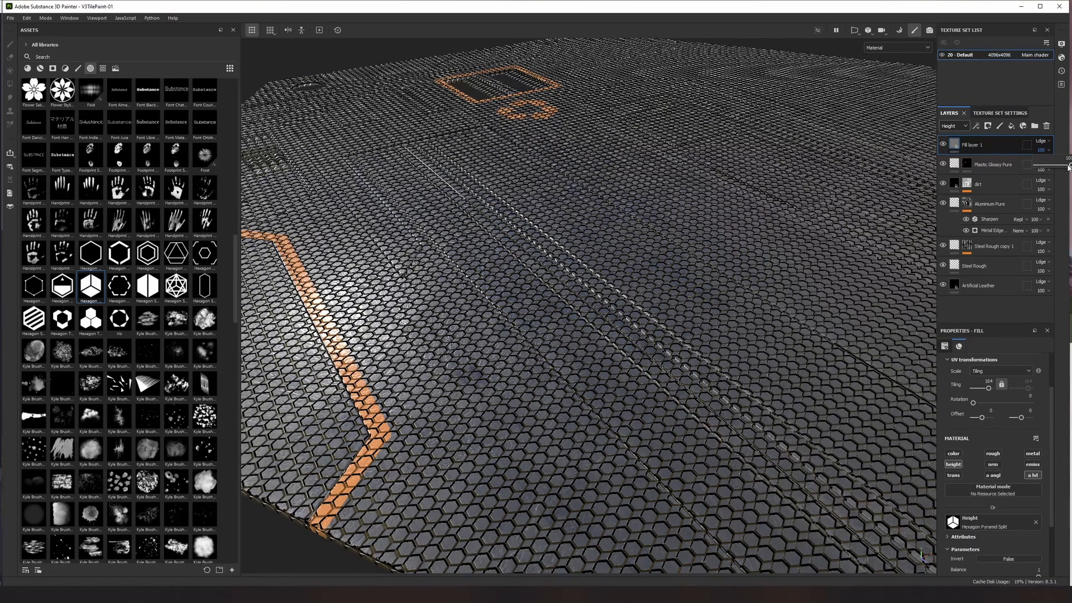
pyautogui.moveTo(1068, 166); pyautogui.dragTo(1038, 166)
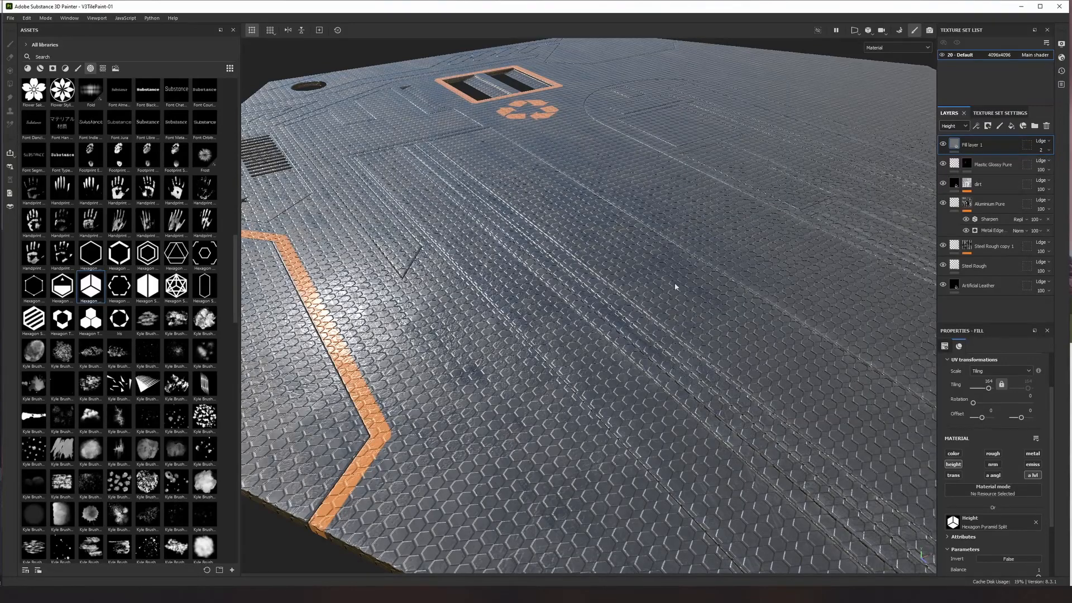
# - Add a black mask to Fill layer 1
pyautogui.keyDown('alt'); pyautogui.moveTo(675, 287); pyautogui.dragTo(678, 341); pyautogui.keyUp('alt')
pyautogui.rightClick(990, 147)
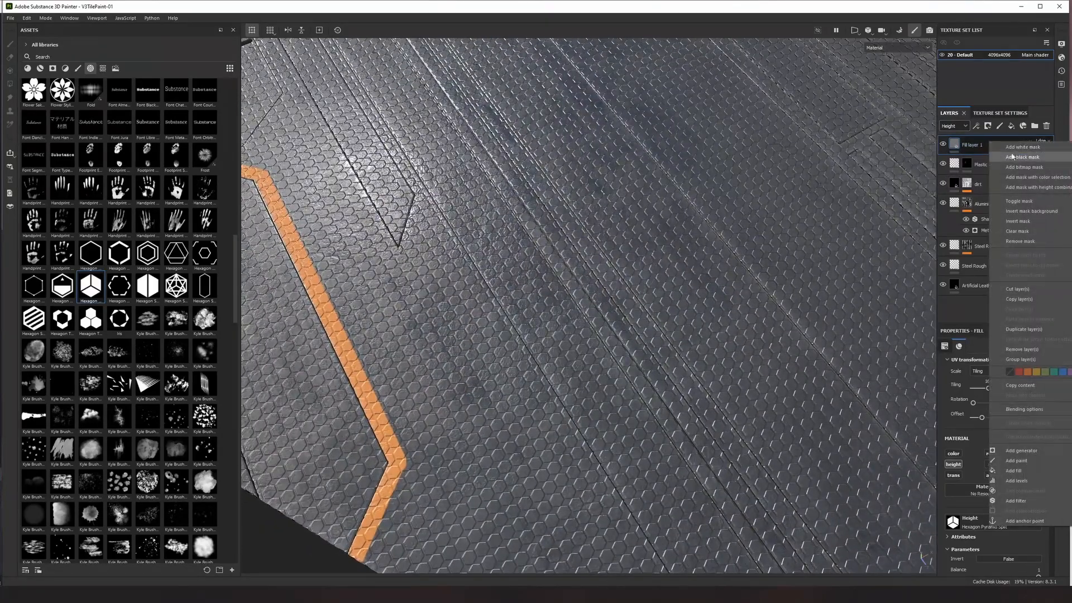
pyautogui.click(1011, 157)
# - Reveal the hexagon pattern on the small triangular piece near the orange stripe, using Polygon Fill in UV chunk mode on the mask
pyautogui.scroll(5, 626, 346)
pyautogui.scroll(-7, 626, 346)
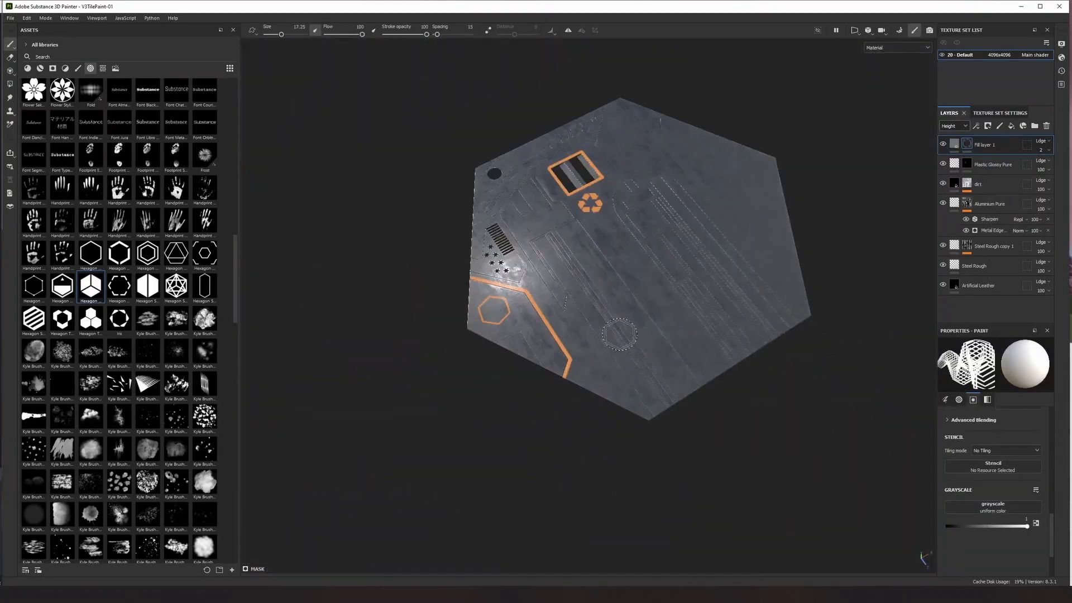
pyautogui.scroll(2, 519, 284)
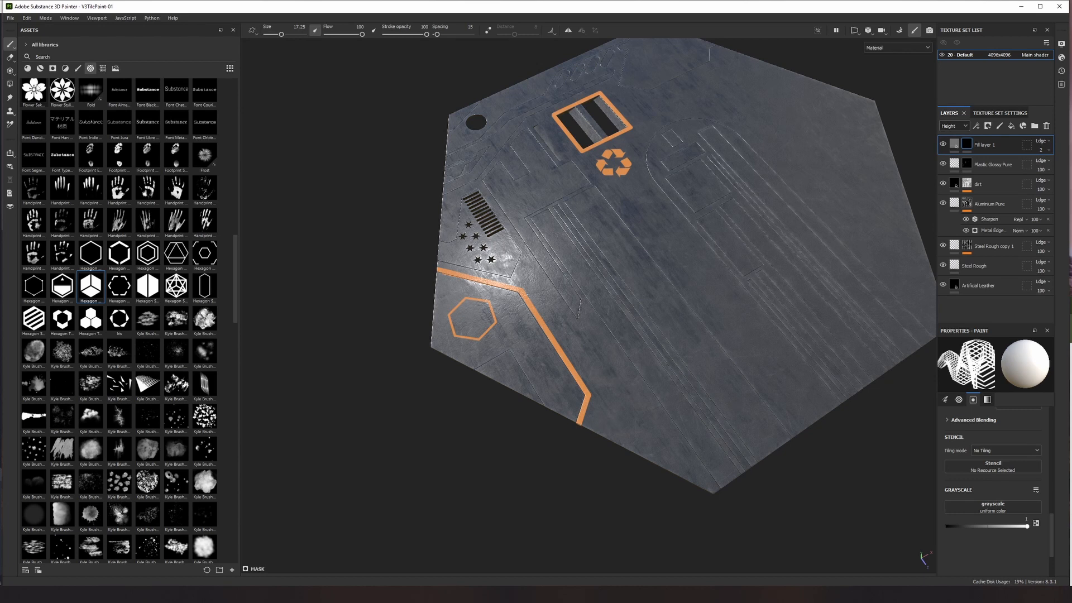
pyautogui.click(10, 83)
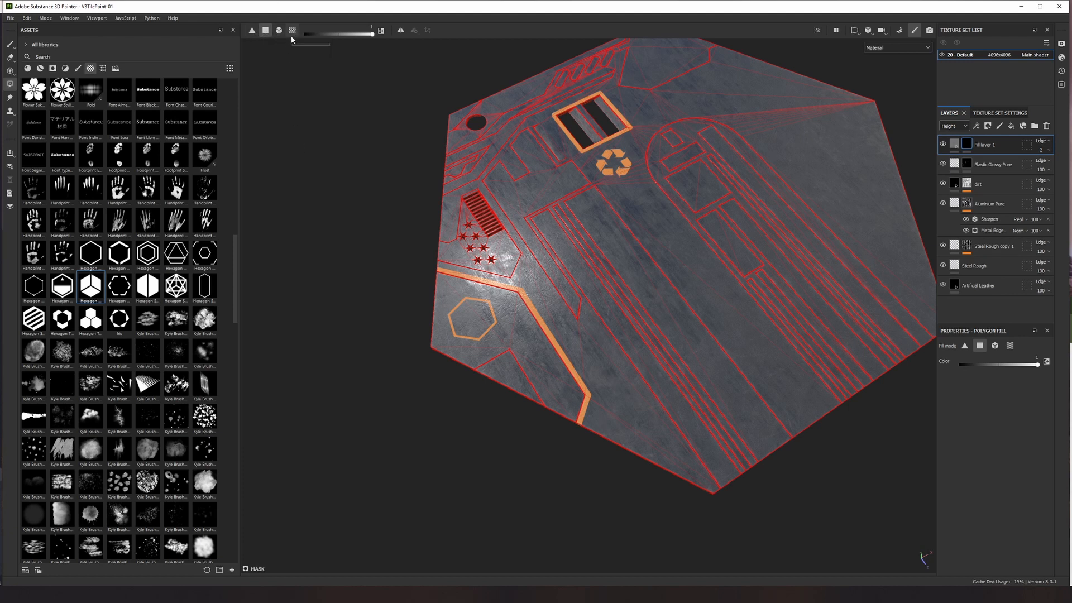
pyautogui.click(293, 30)
pyautogui.scroll(3, 480, 374)
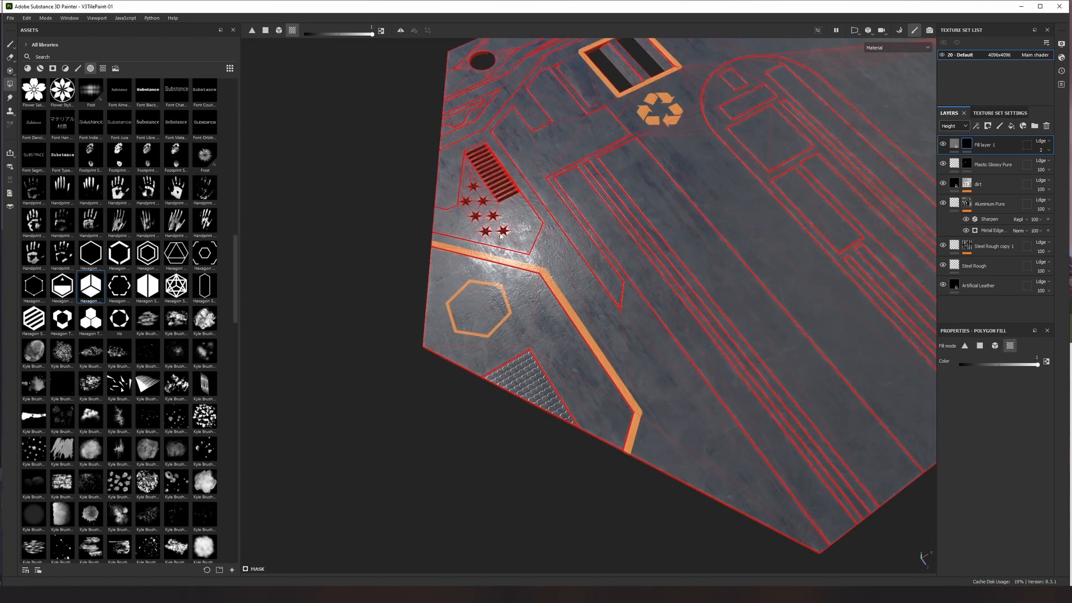
# - Fill the two long strips and the surround of the arched panel on Fill layer 1's mask
pyautogui.keyDown('alt'); pyautogui.moveTo(501, 235); pyautogui.dragTo(444, 262); pyautogui.keyUp('alt')
pyautogui.click(666, 256)
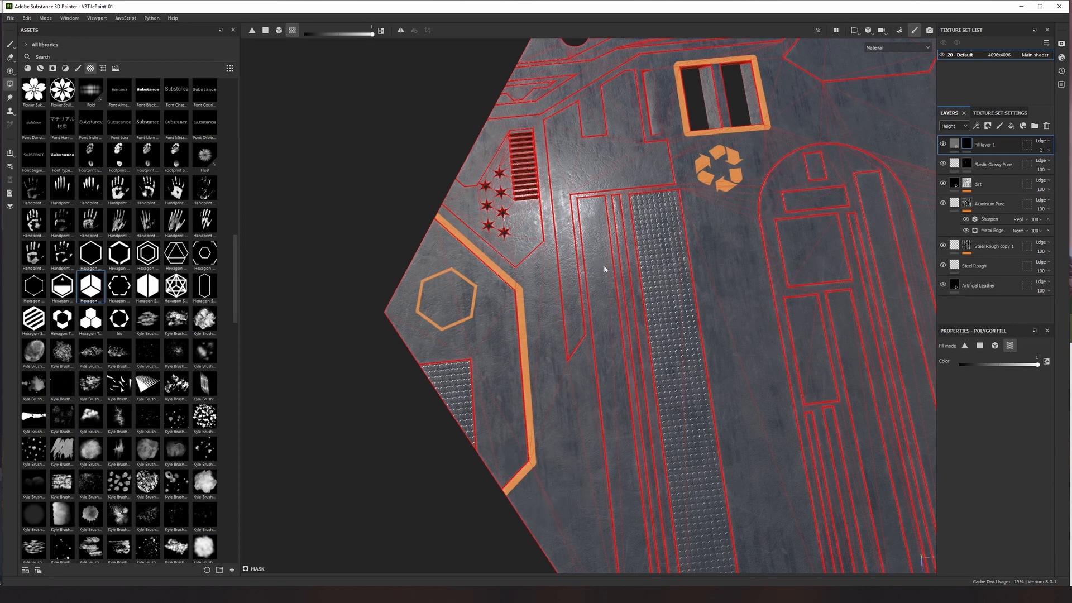
pyautogui.click(605, 265)
pyautogui.keyDown('alt'); pyautogui.moveTo(665, 300); pyautogui.dragTo(484, 185, button='middle'); pyautogui.keyUp('alt')
pyautogui.click(630, 212)
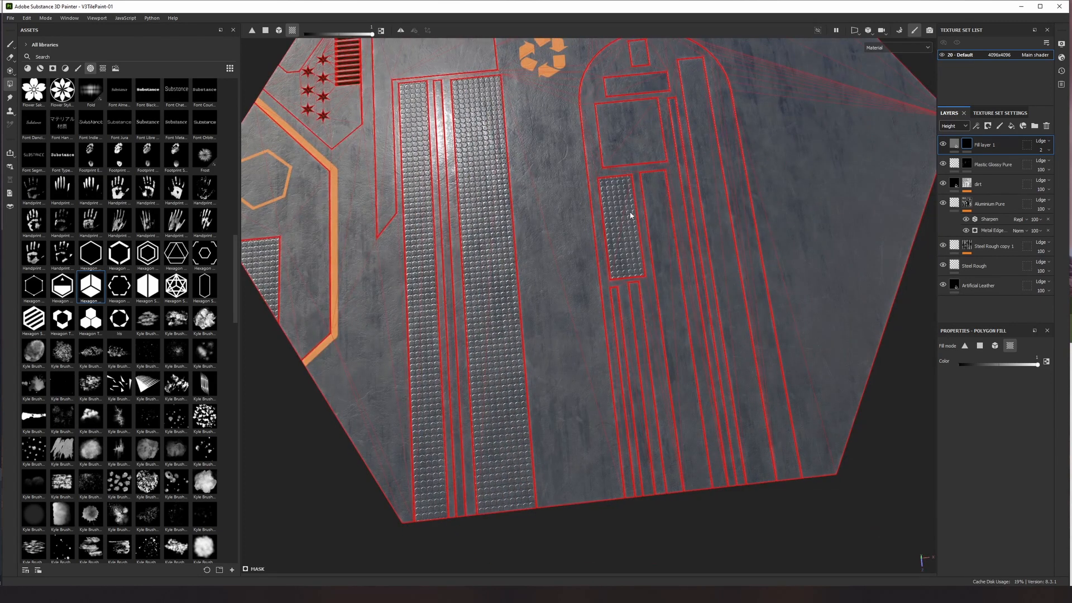
pyautogui.click(673, 173)
# - Fill the notched panel above the two long strips on Fill layer 1's mask and return to the Paint brush
pyautogui.keyDown('alt'); pyautogui.moveTo(523, 162); pyautogui.dragTo(525, 350, button='middle'); pyautogui.keyUp('alt')
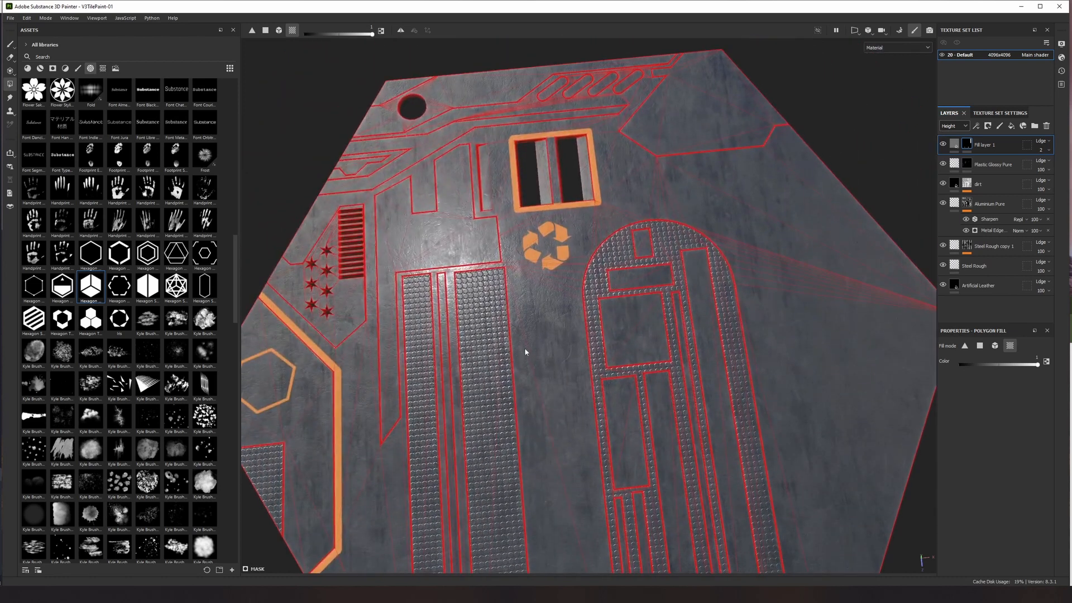
pyautogui.click(451, 240)
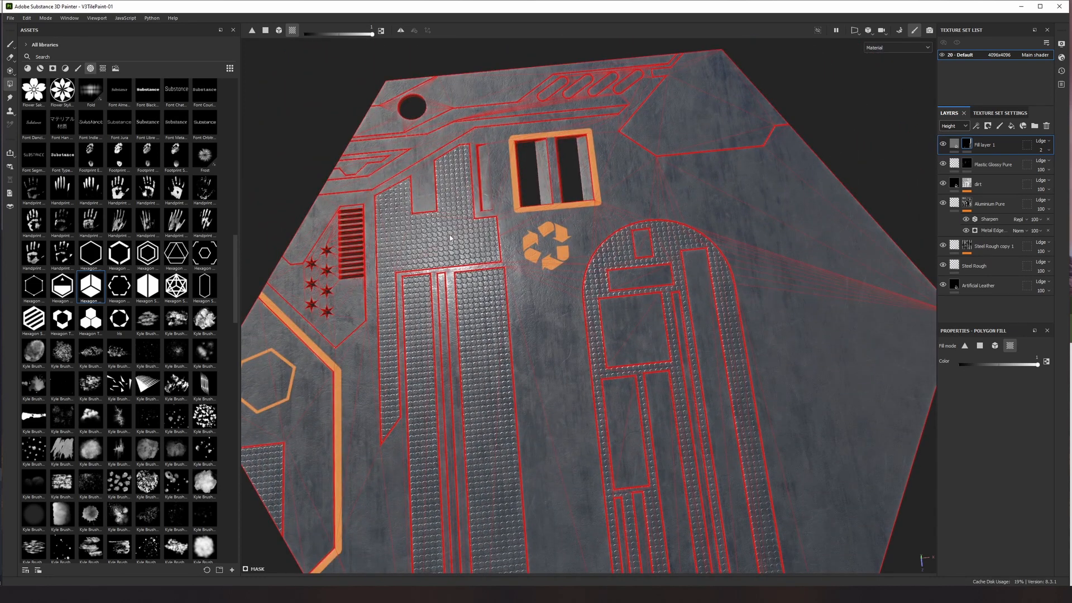
pyautogui.click(742, 125)
pyautogui.scroll(-3, 531, 220)
pyautogui.click(10, 44)
pyautogui.keyDown('alt'); pyautogui.moveTo(477, 225); pyautogui.dragTo(537, 386); pyautogui.keyUp('alt')
pyautogui.moveTo(466, 413)
pyautogui.keyDown('alt'); pyautogui.mouseDown()
pyautogui.moveTo(545, 232)
pyautogui.moveTo(598, 283)
pyautogui.moveTo(587, 411)
pyautogui.moveTo(569, 361)
pyautogui.mouseUp(); pyautogui.keyUp('alt')
pyautogui.scroll(3, 587, 410)
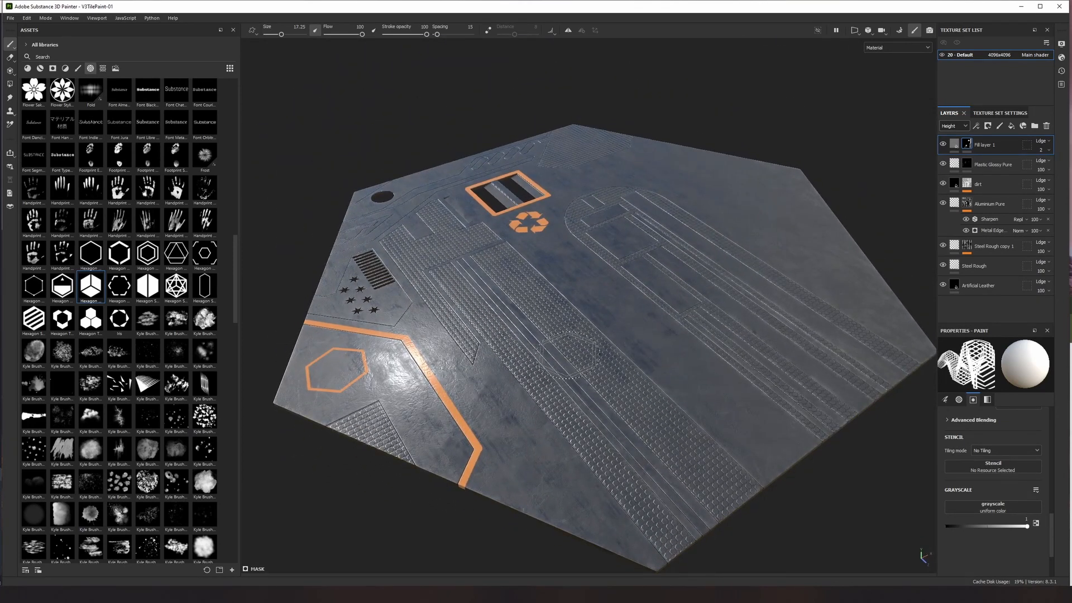